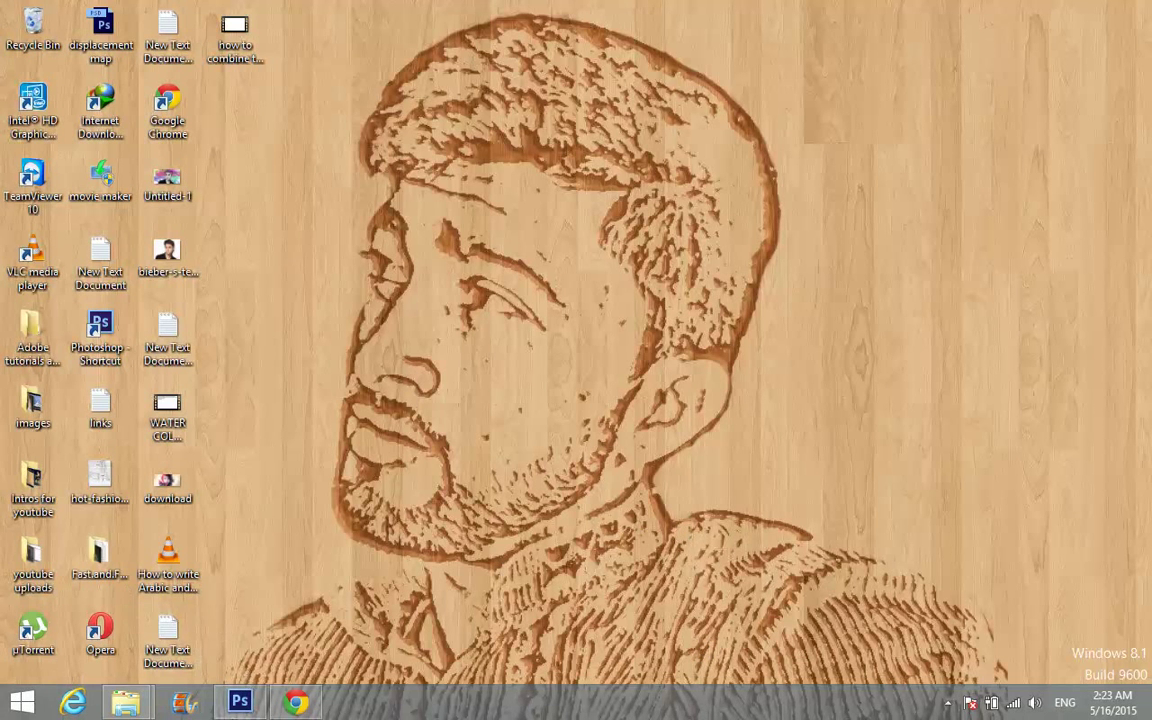
Step: Bring the edited ocean.jpg up in Photoshop, then minimize it to reveal the desktop
mouse_move(240, 708)
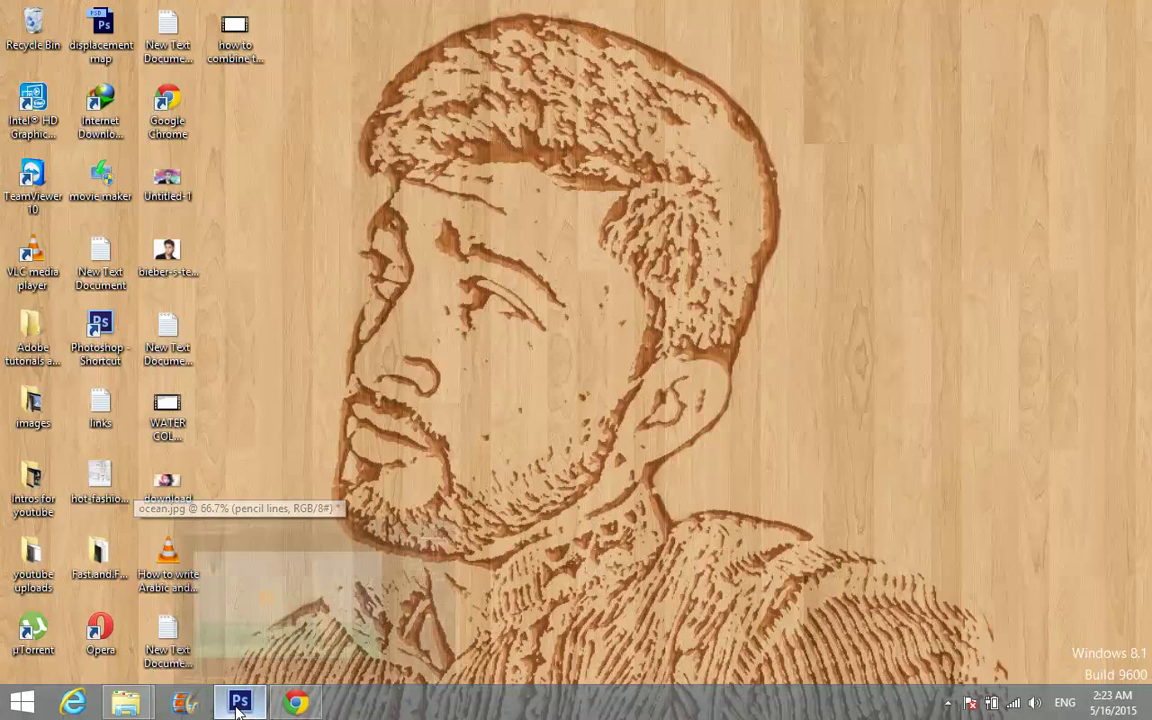
click(218, 632)
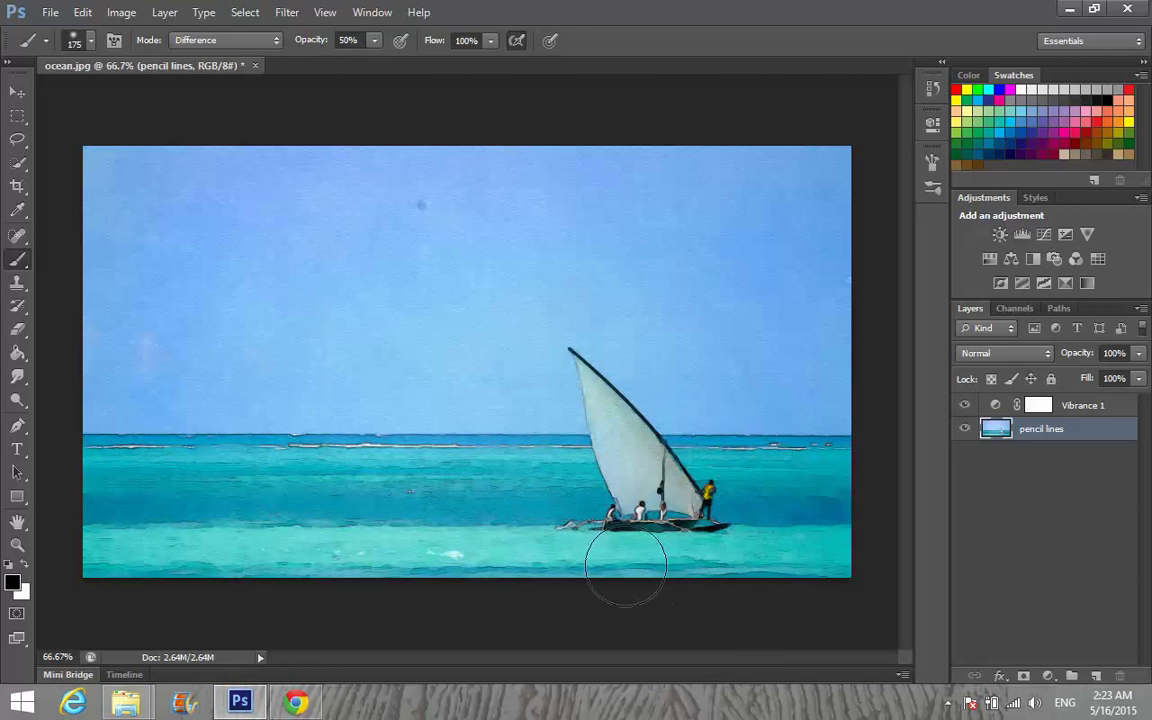
click(1069, 9)
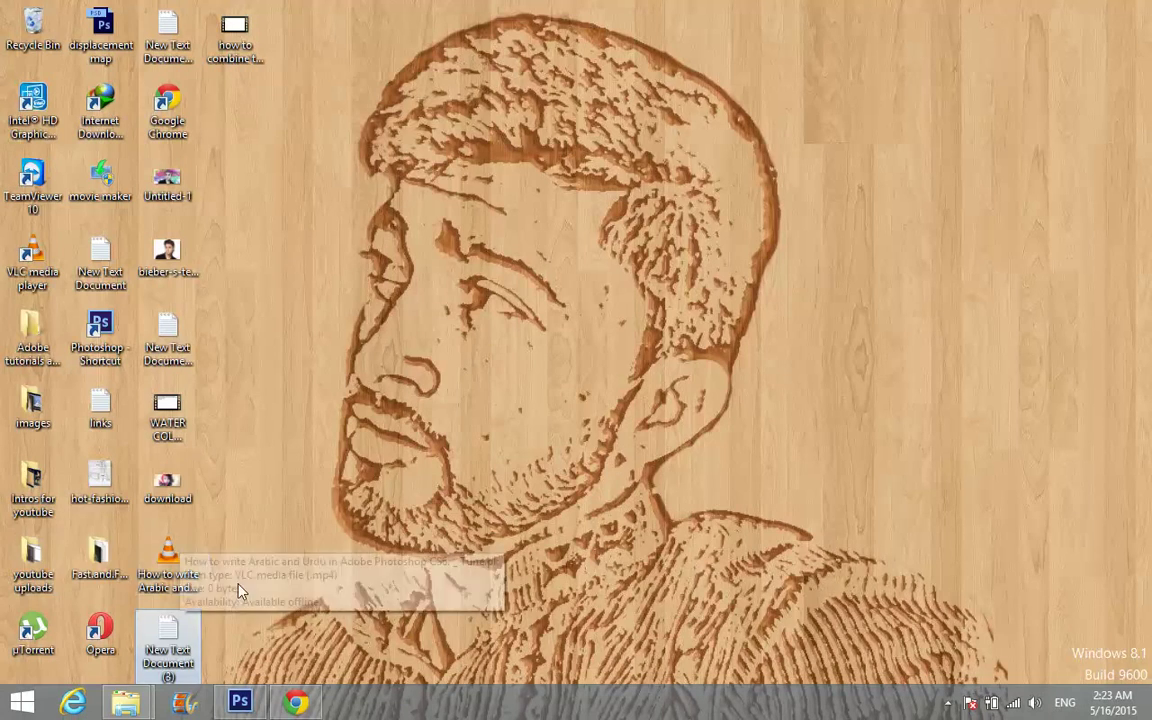
Step: Copy the ocean photo from the Adobe tutorials and picx folder and paste it onto the desktop
mouse_move(125, 703)
click(134, 548)
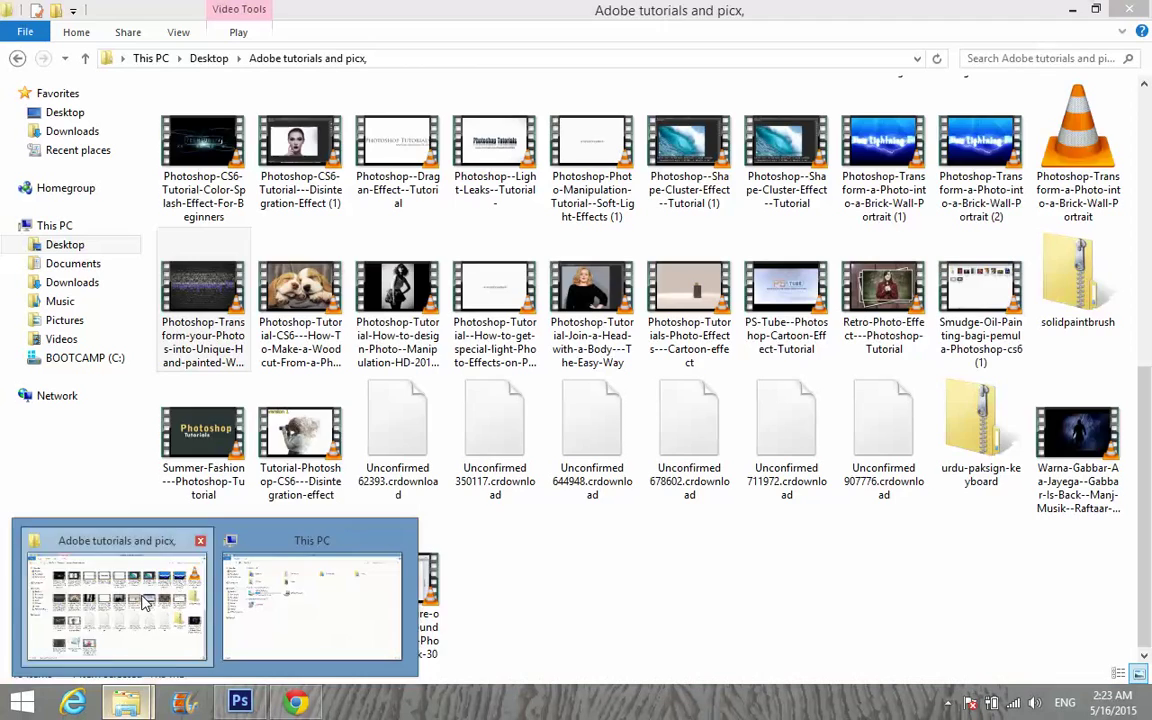
scroll(527, 527, up, 5)
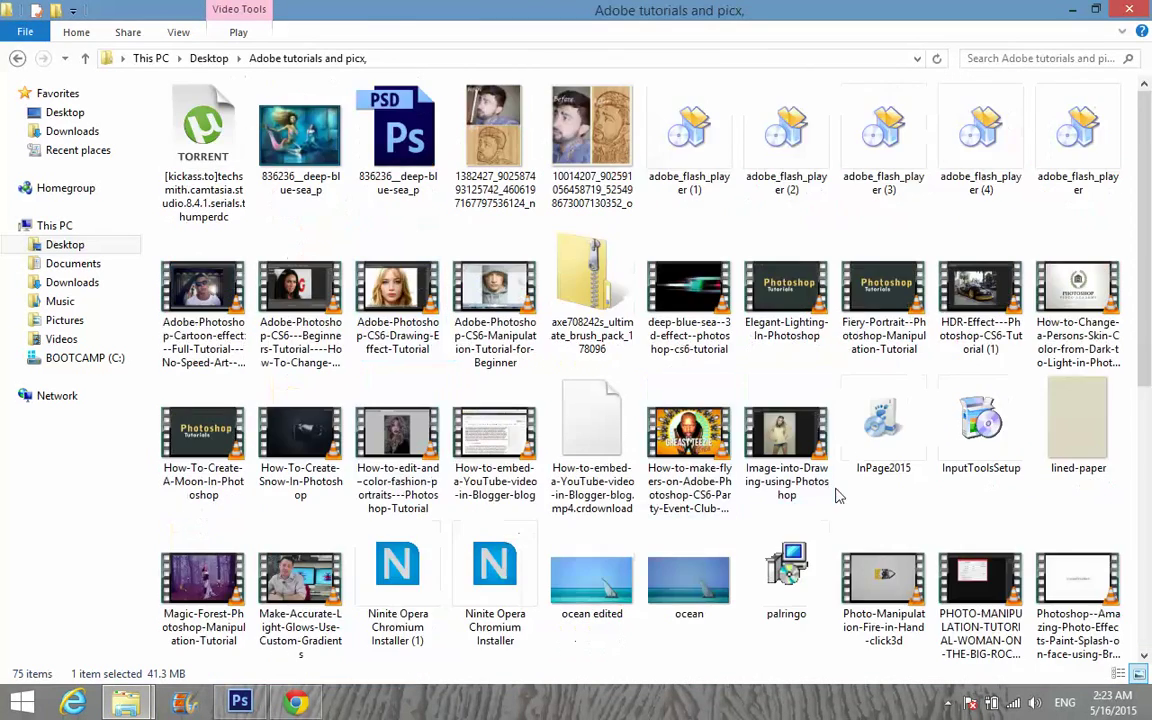
scroll(650, 525, down, 1)
click(690, 470)
key(ctrl+c)
key(super+d)
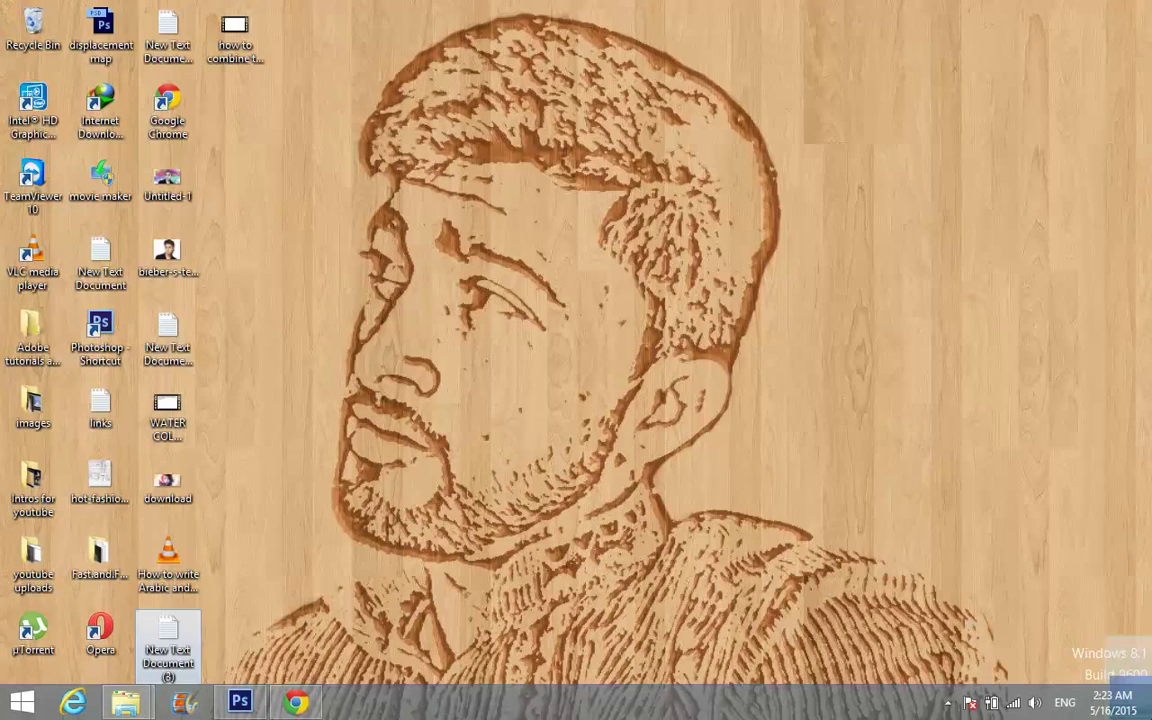
key(ctrl+v)
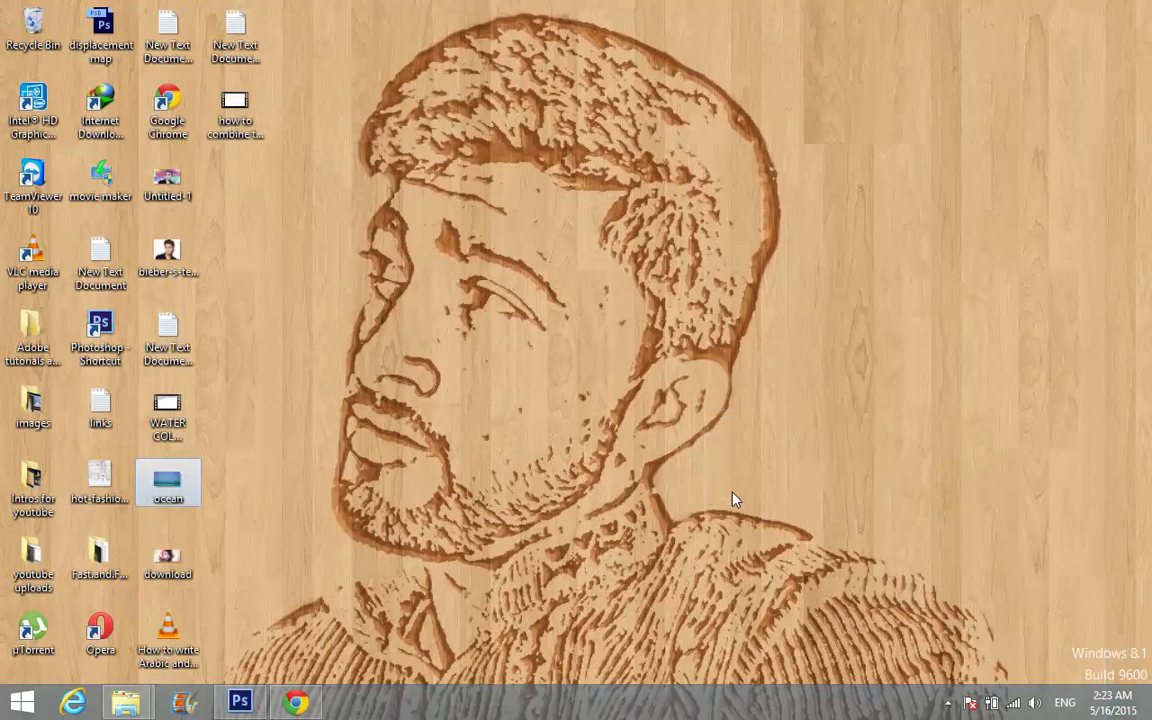
Step: Open the original ocean photo maximized in Photo Viewer, then switch back to Photoshop
double_click(167, 480)
double_click(735, 12)
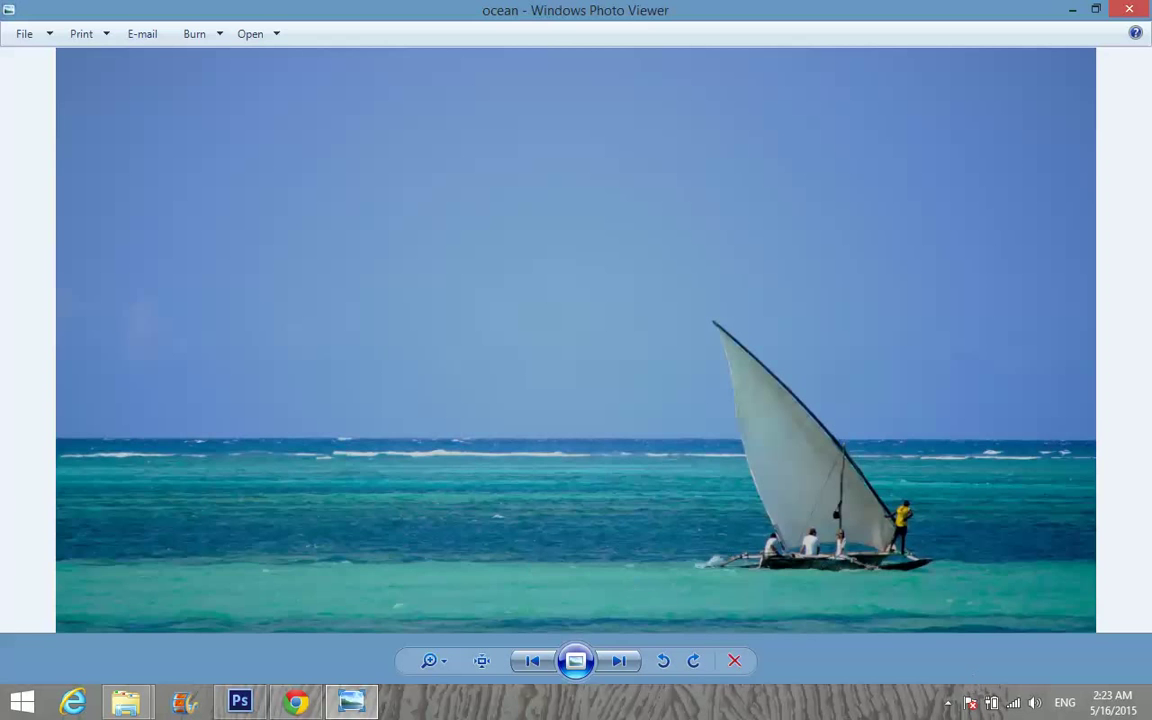
click(240, 700)
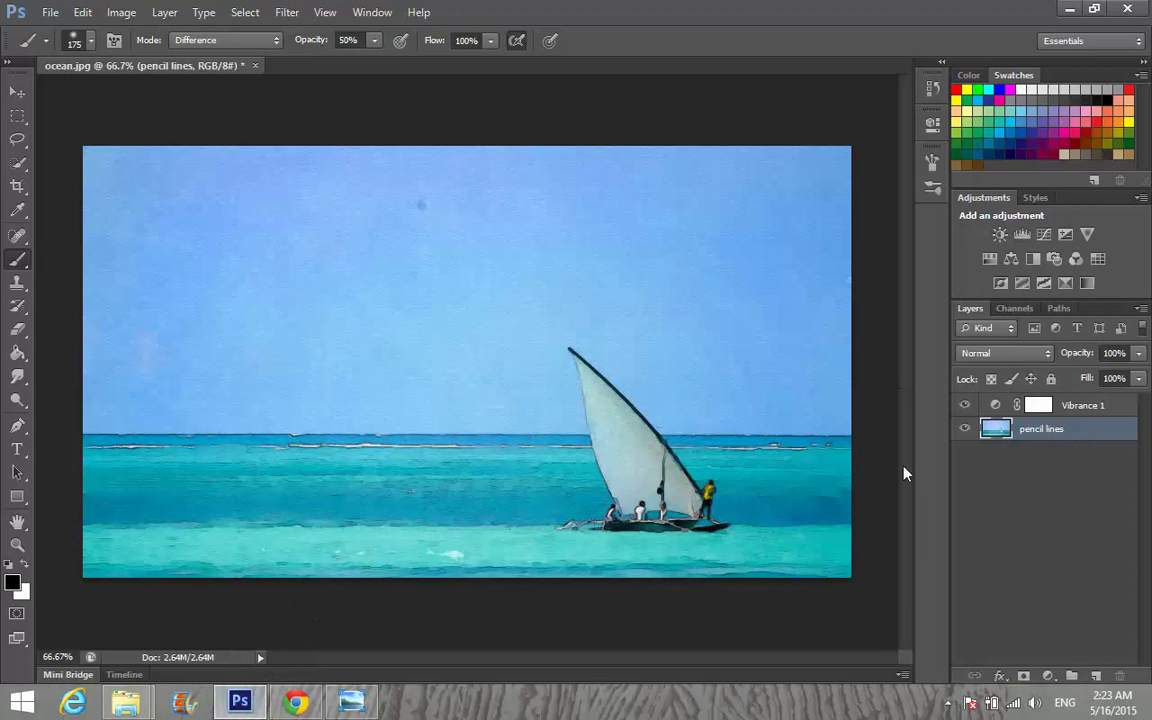
Step: Resize and reposition the Photoshop window, re-maximize it, and zoom the image to about 66%
click(1094, 9)
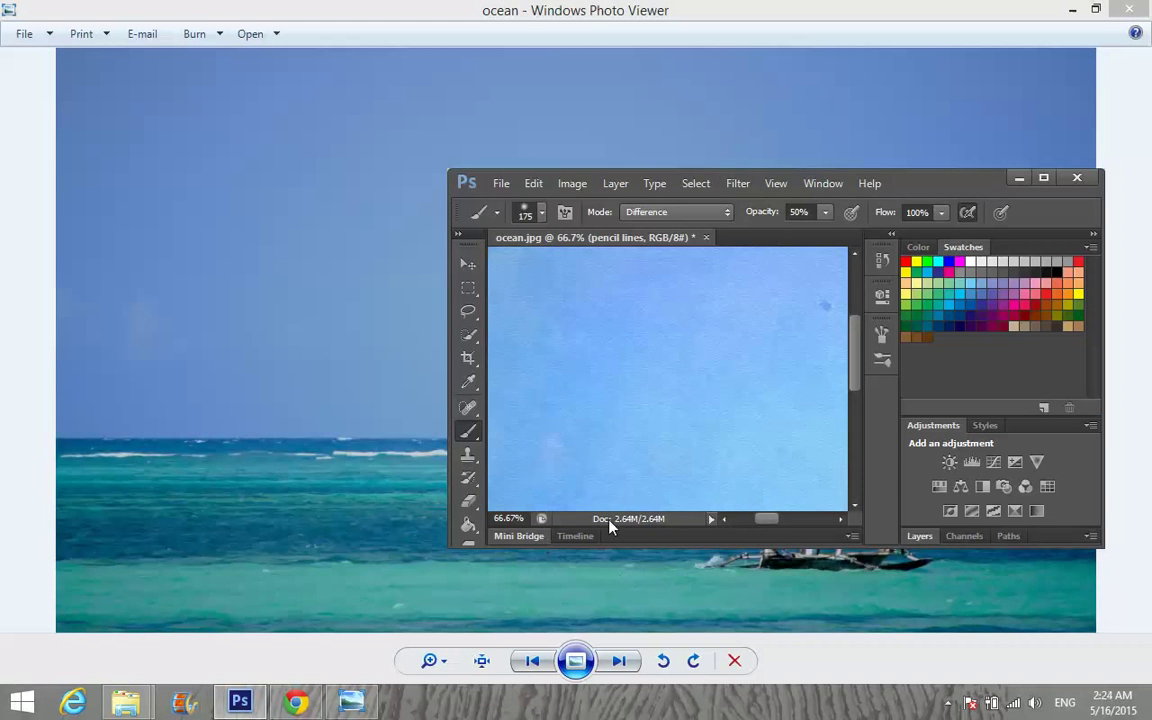
key(ctrl+space)
mouse_move(658, 432)
mouse_down()
mouse_move(599, 398)
mouse_move(604, 374)
mouse_move(674, 398)
mouse_up()
key(ctrl+space)
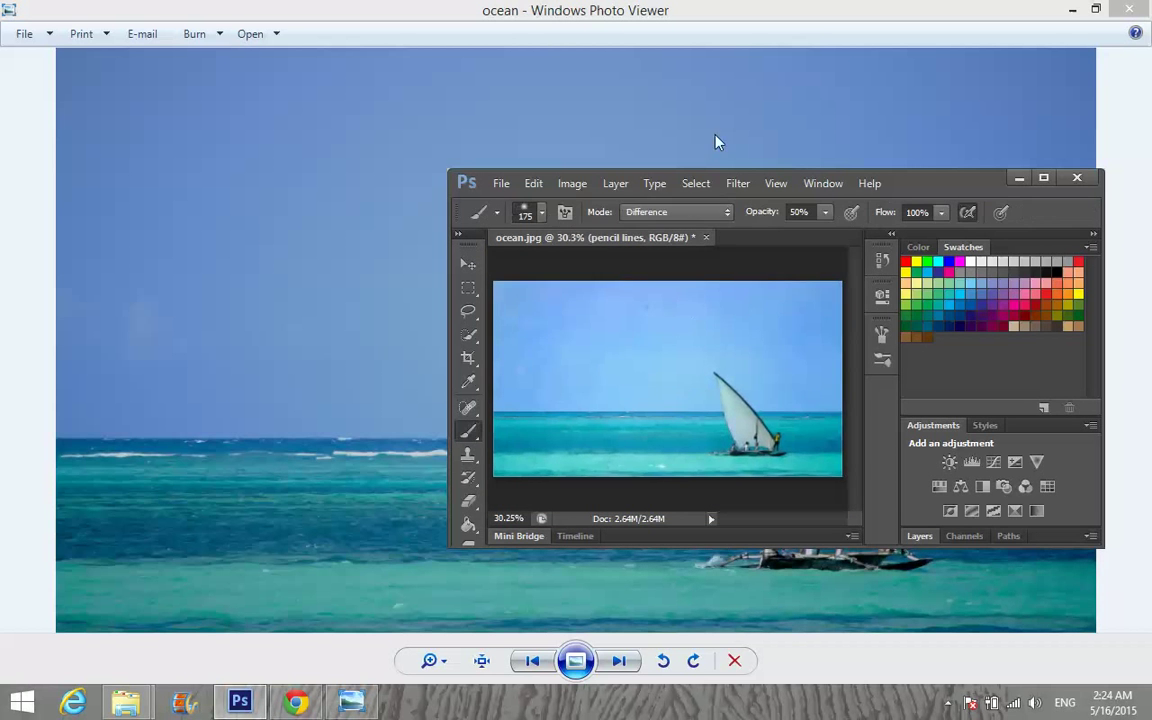
drag(922, 188, 491, 157)
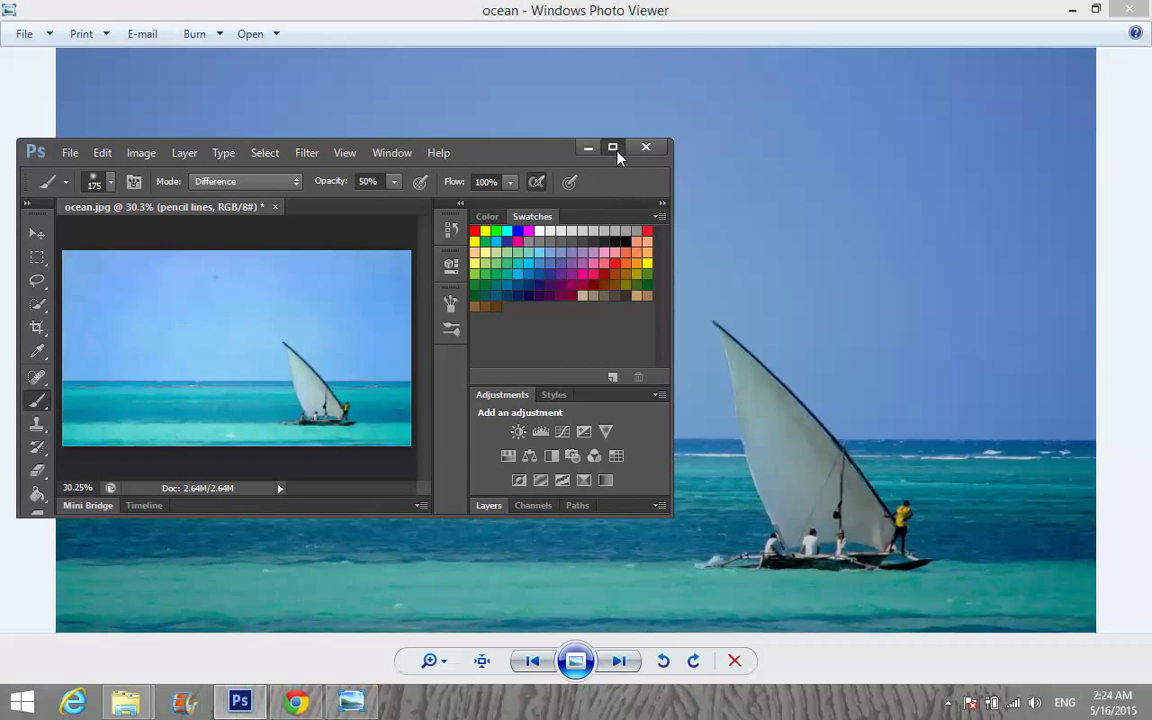
double_click(540, 150)
key(ctrl+space)
mouse_move(491, 283)
mouse_down()
mouse_move(576, 363)
mouse_move(344, 250)
mouse_up()
Step: Try File > Revert twice, dismissing the error message each time
click(50, 12)
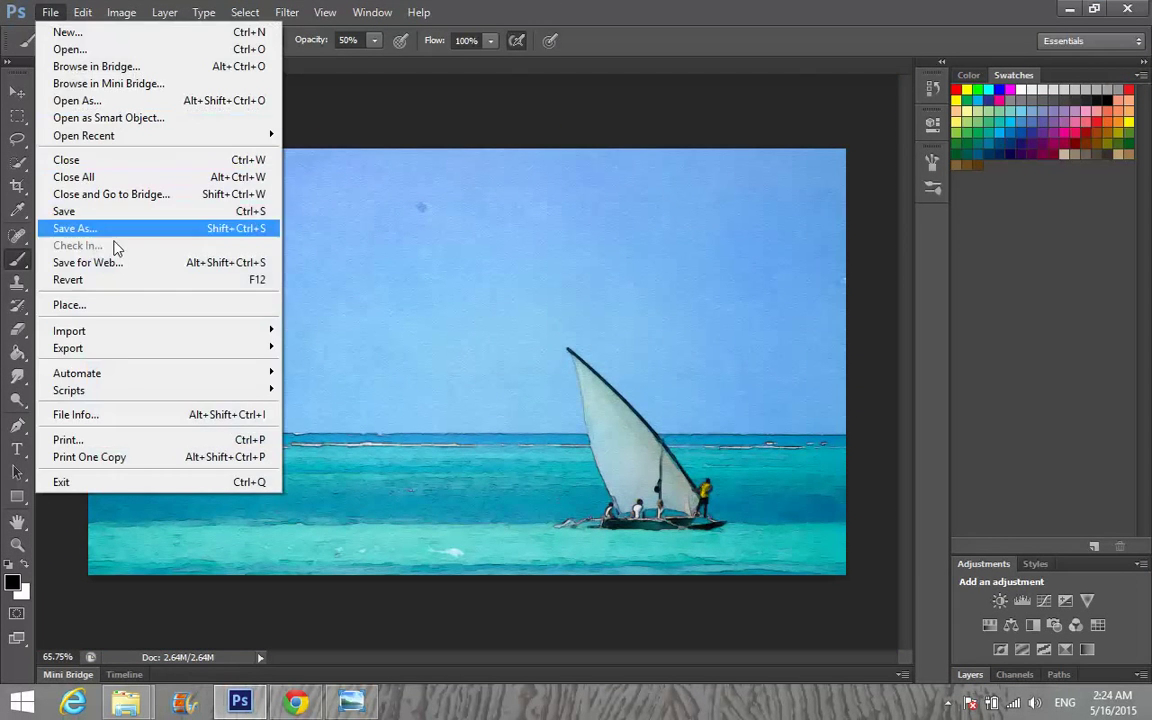
click(125, 280)
click(592, 268)
click(50, 12)
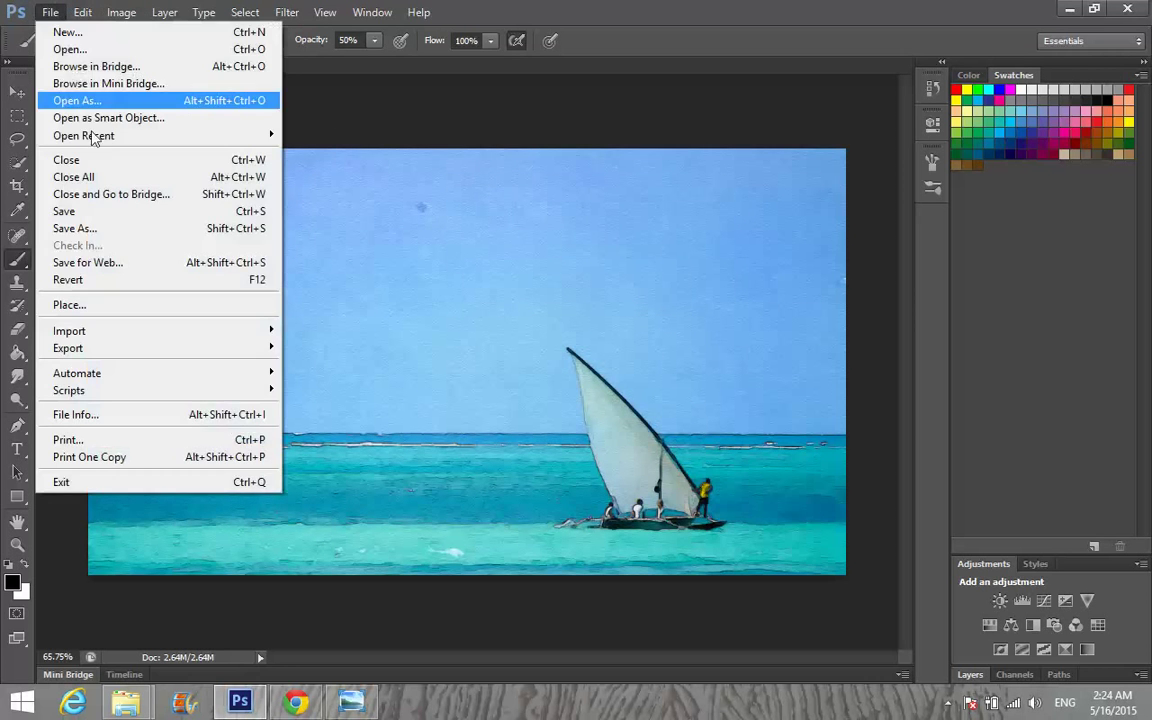
click(145, 281)
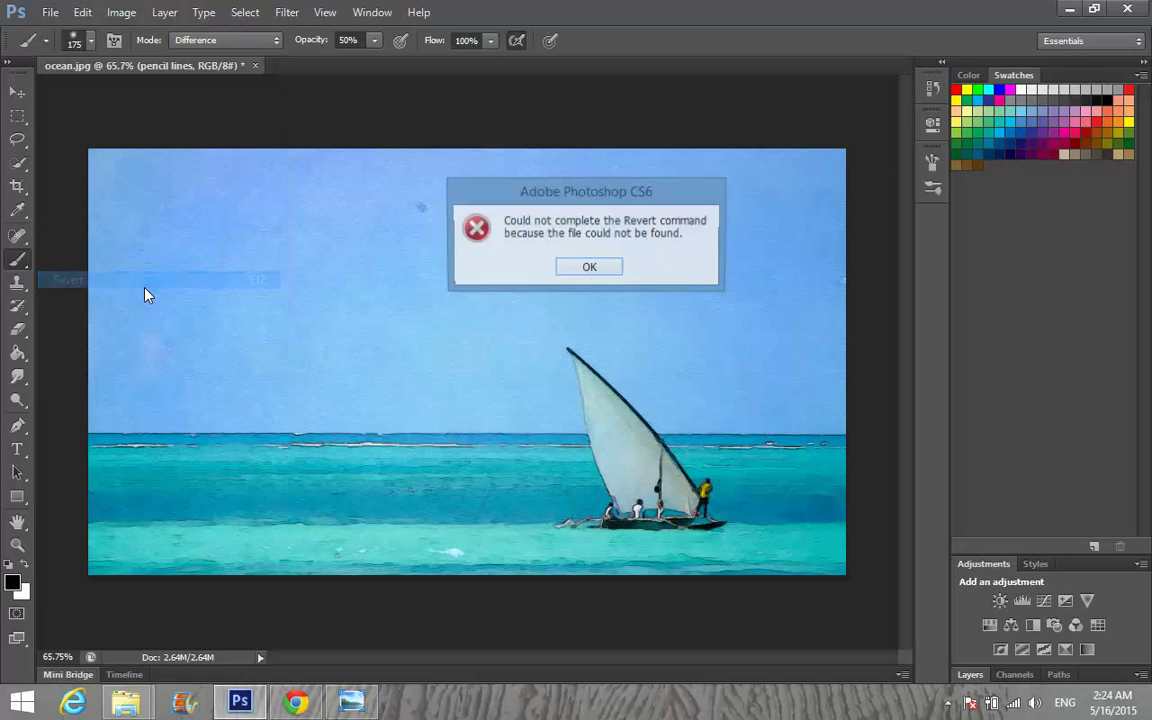
click(589, 266)
Step: Target the Vibrance 1 layer mask and attempt Revert once more, dismissing the error
click(970, 674)
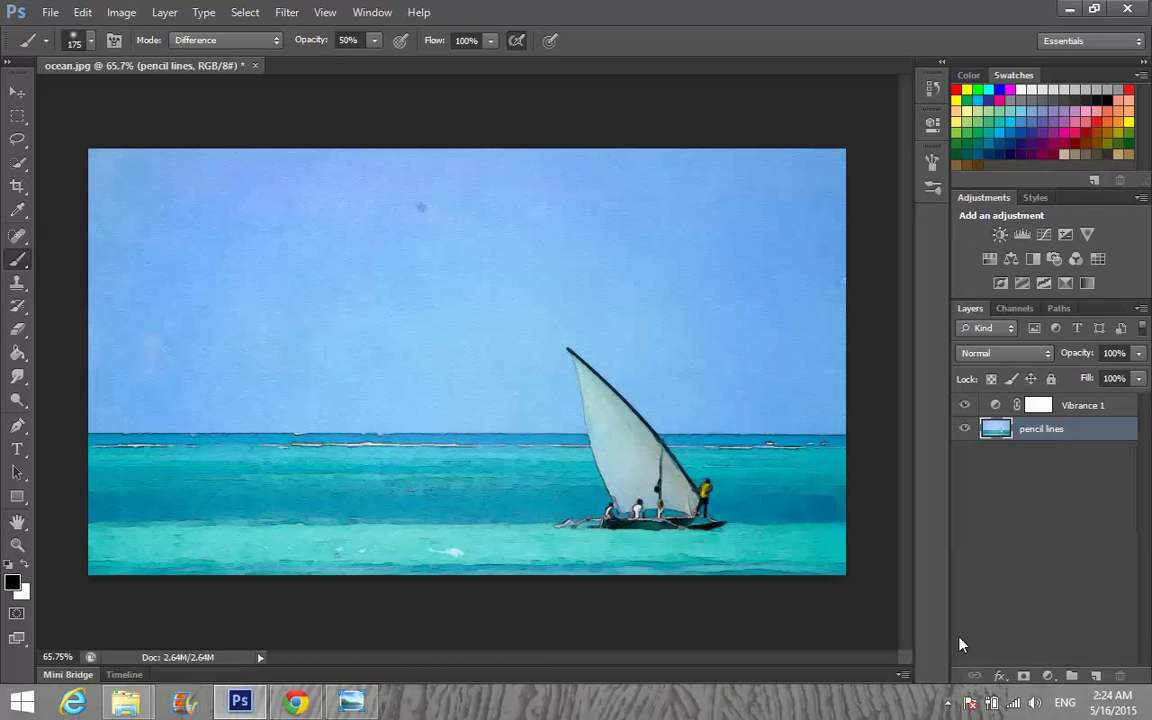
click(964, 404)
click(964, 404)
click(985, 404)
click(50, 12)
click(76, 252)
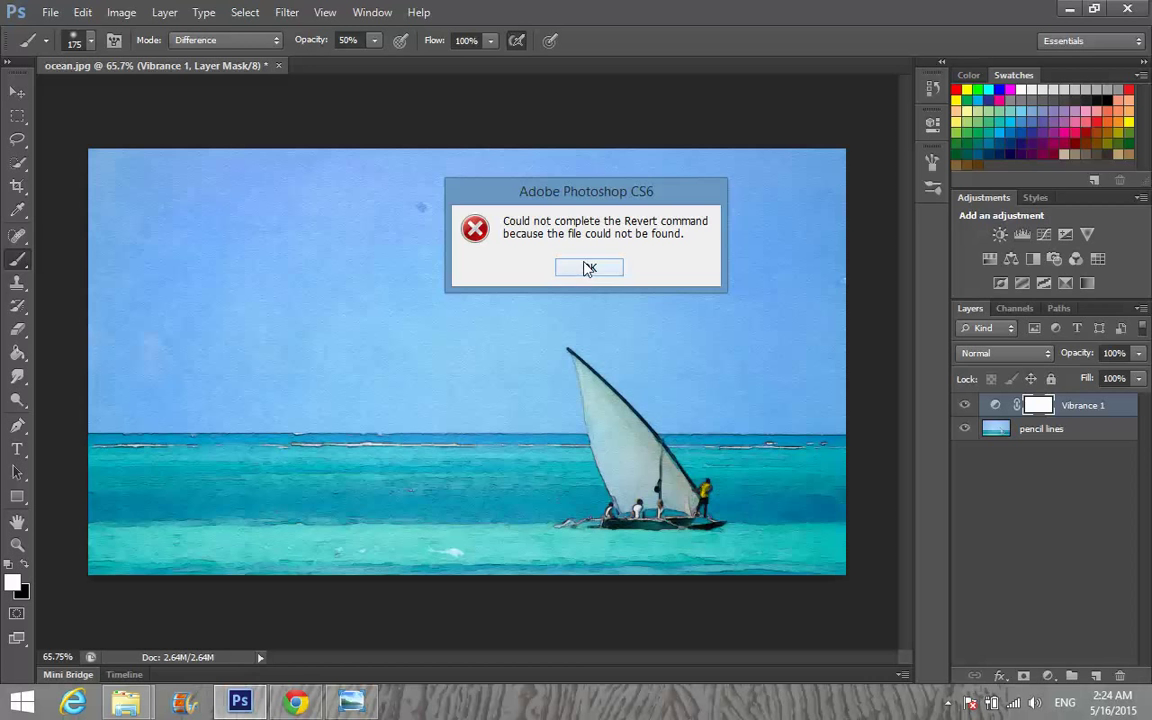
click(586, 267)
Step: Quit Photoshop without saving ocean.jpg and close the photo viewer
key(ctrl+q)
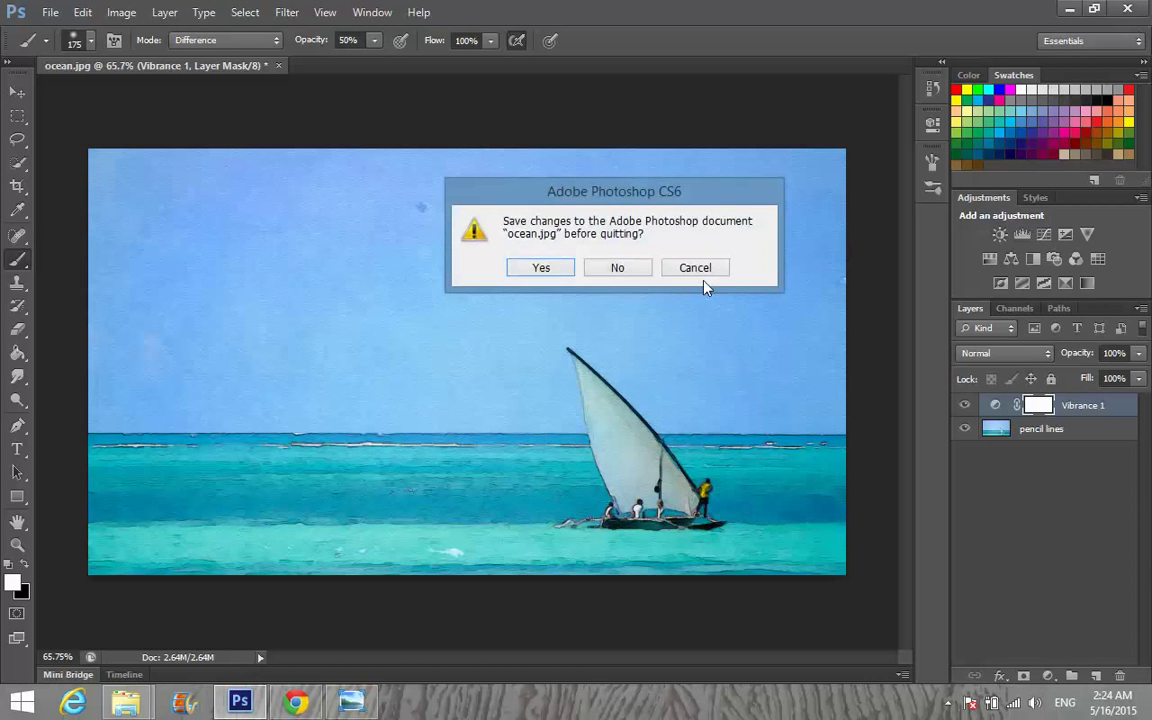
click(612, 268)
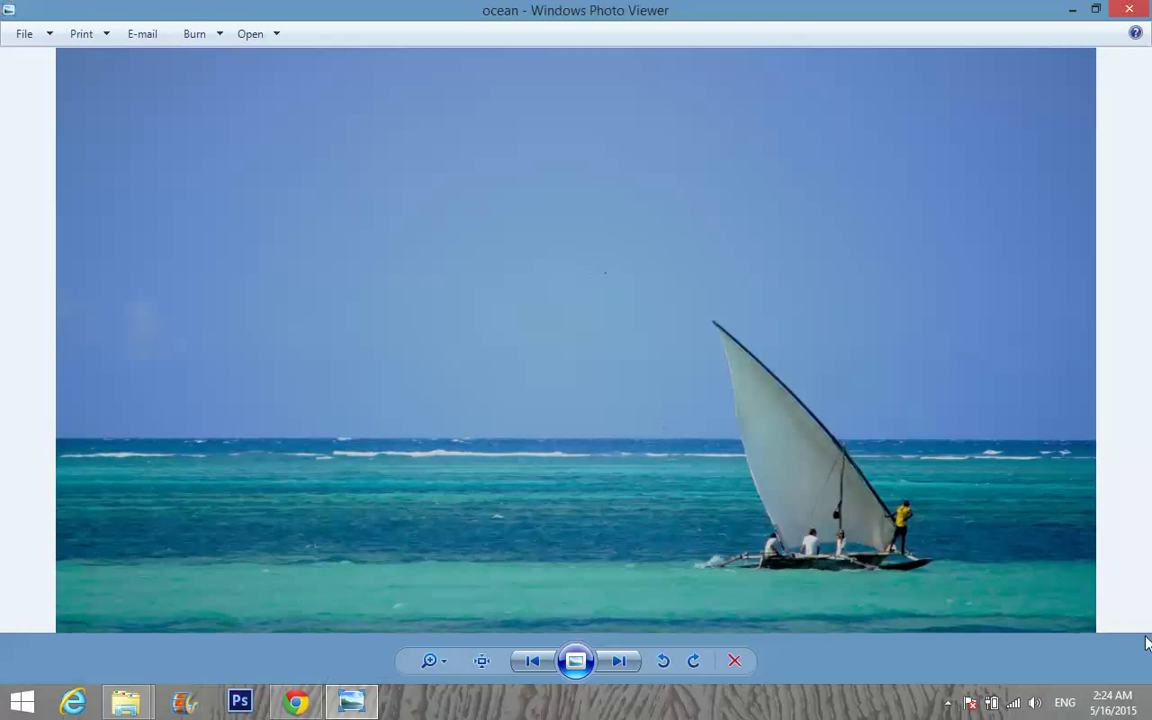
click(1017, 7)
Step: Relaunch Photoshop CS6 from the taskbar and wait for it to load
click(239, 701)
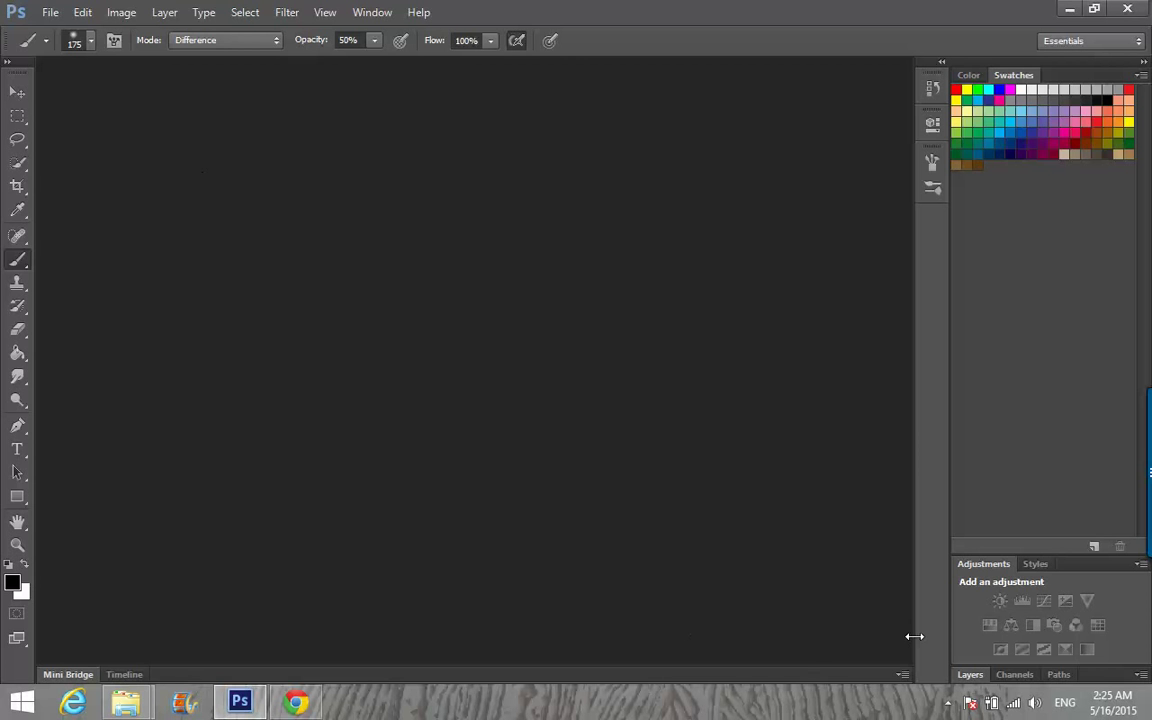
Step: Drag the desktop ocean photo into Photoshop and expand the Layers panel showing its Background layer
key(super+d)
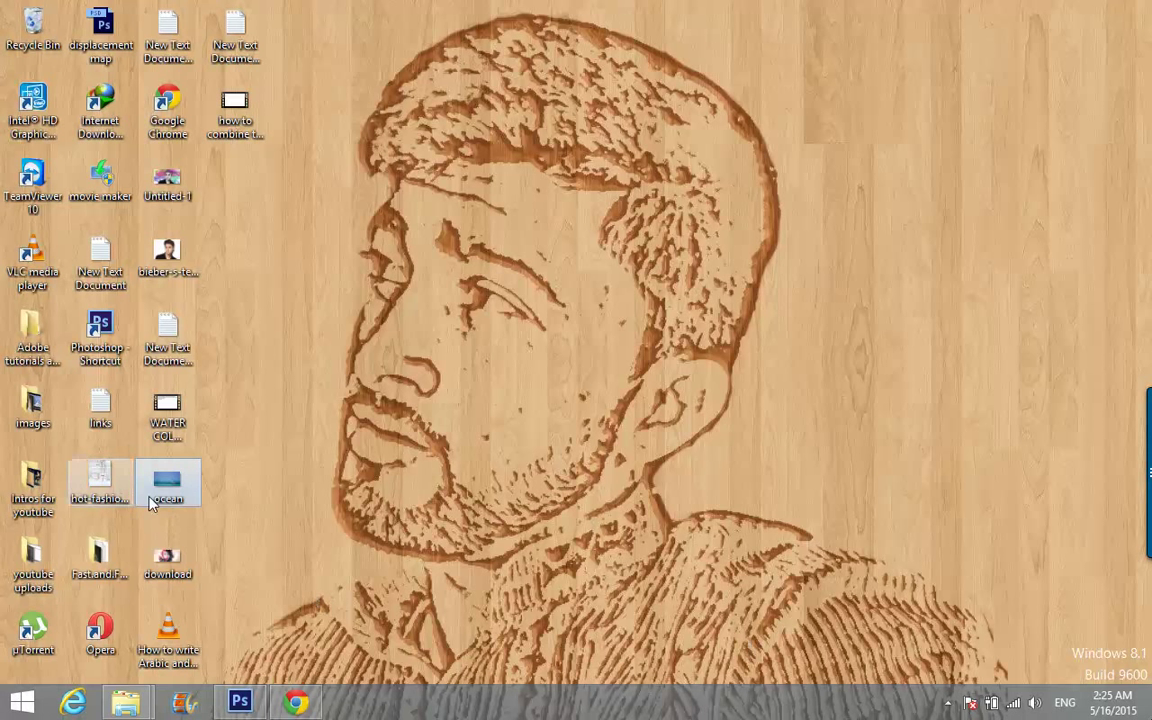
mouse_move(193, 500)
mouse_down()
mouse_move(197, 562)
mouse_move(240, 698)
mouse_move(414, 496)
mouse_up()
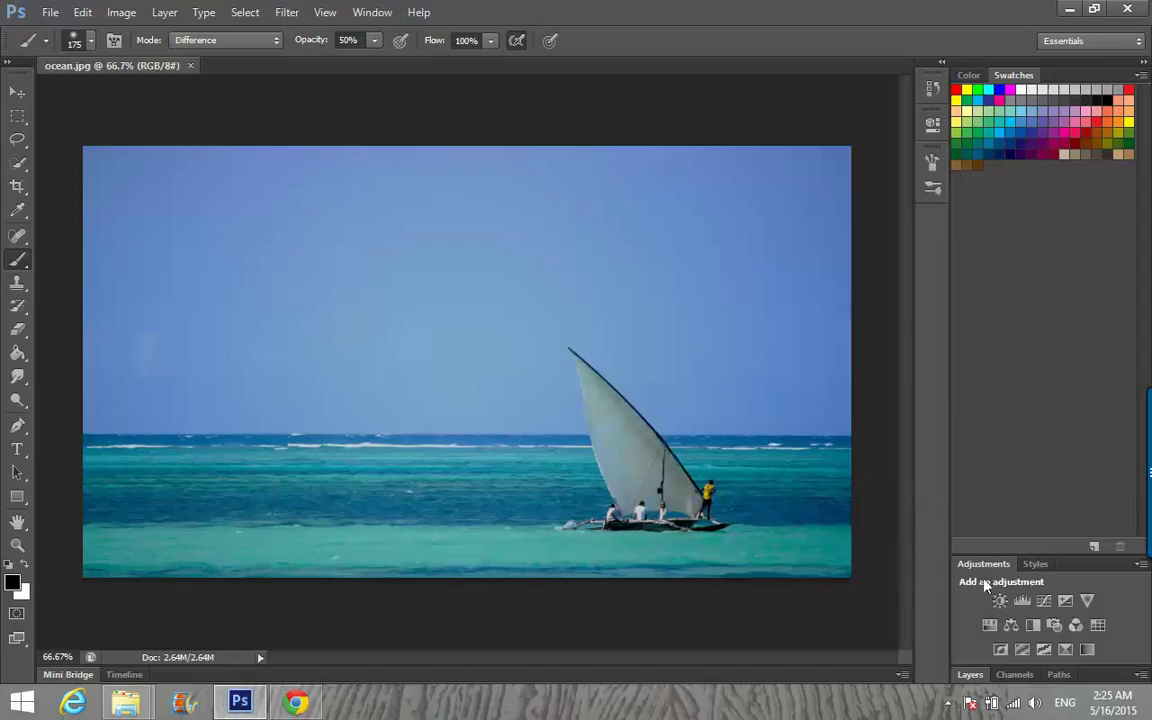
click(972, 675)
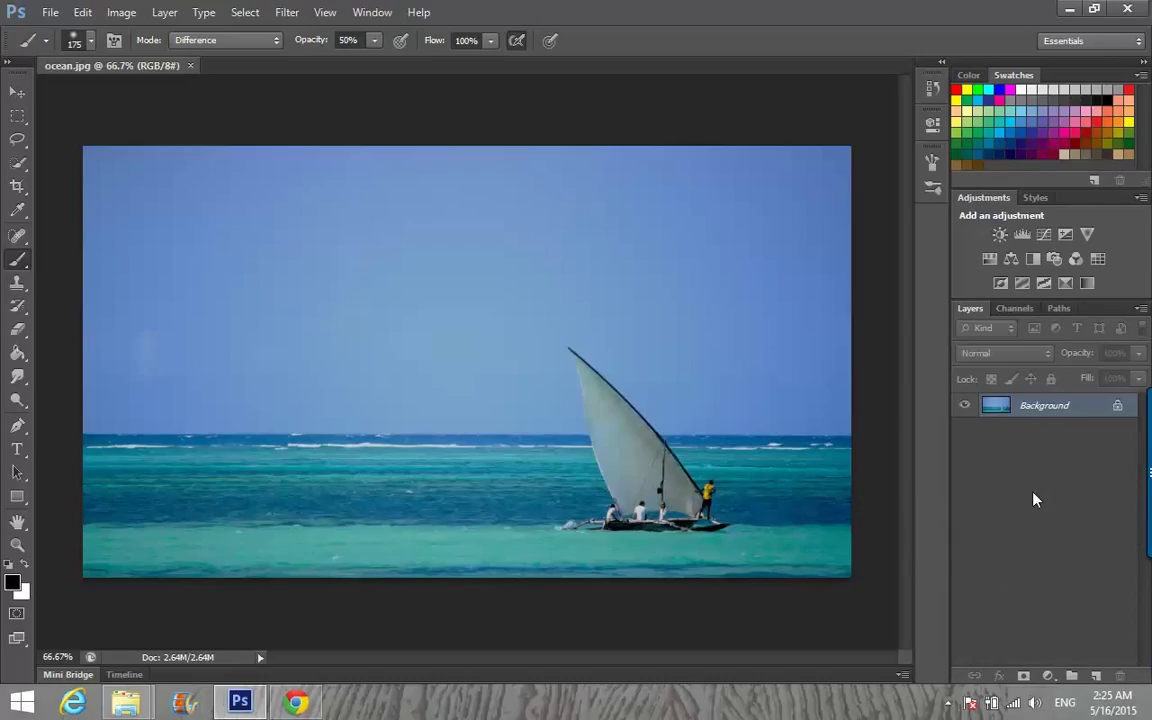
mouse_move(1146, 470)
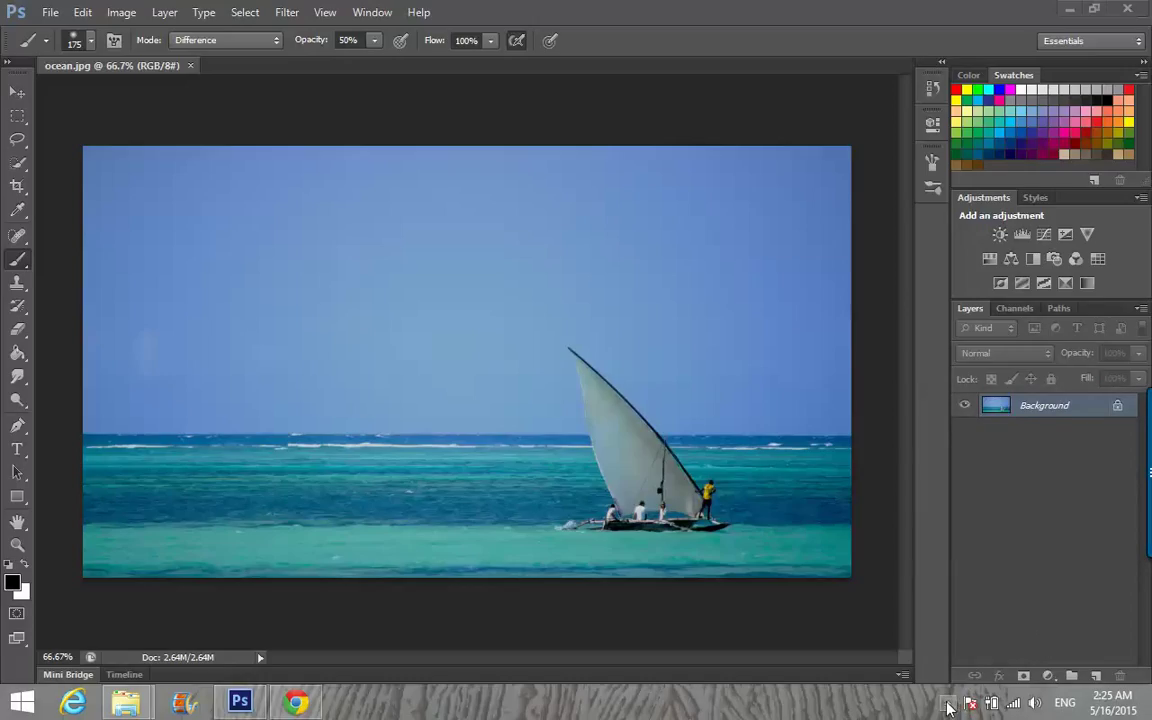
Step: Convert the Background into an editable layer named Base
click(947, 703)
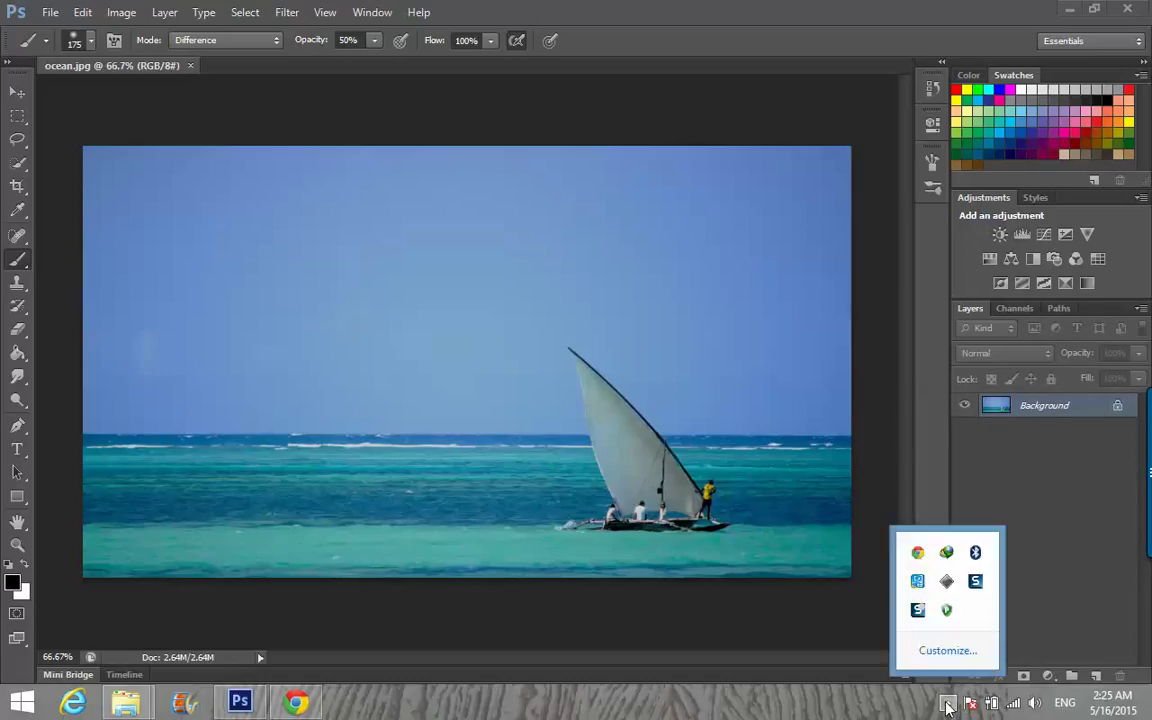
double_click(1040, 409)
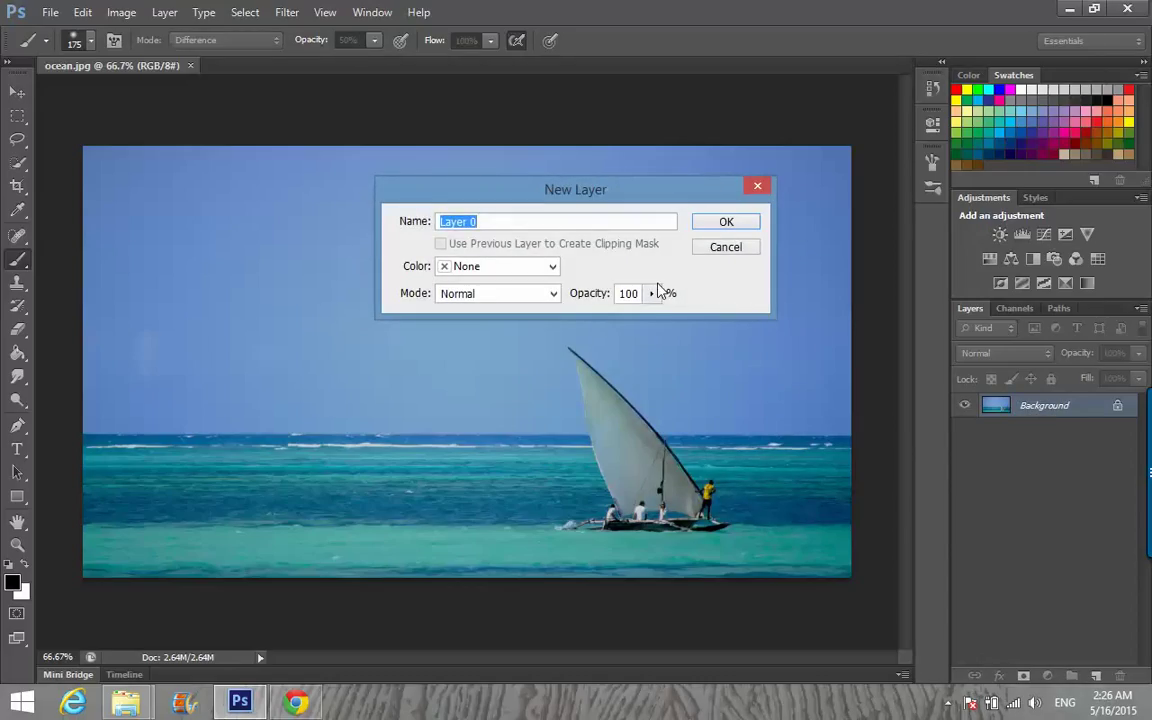
text(Base)
click(728, 223)
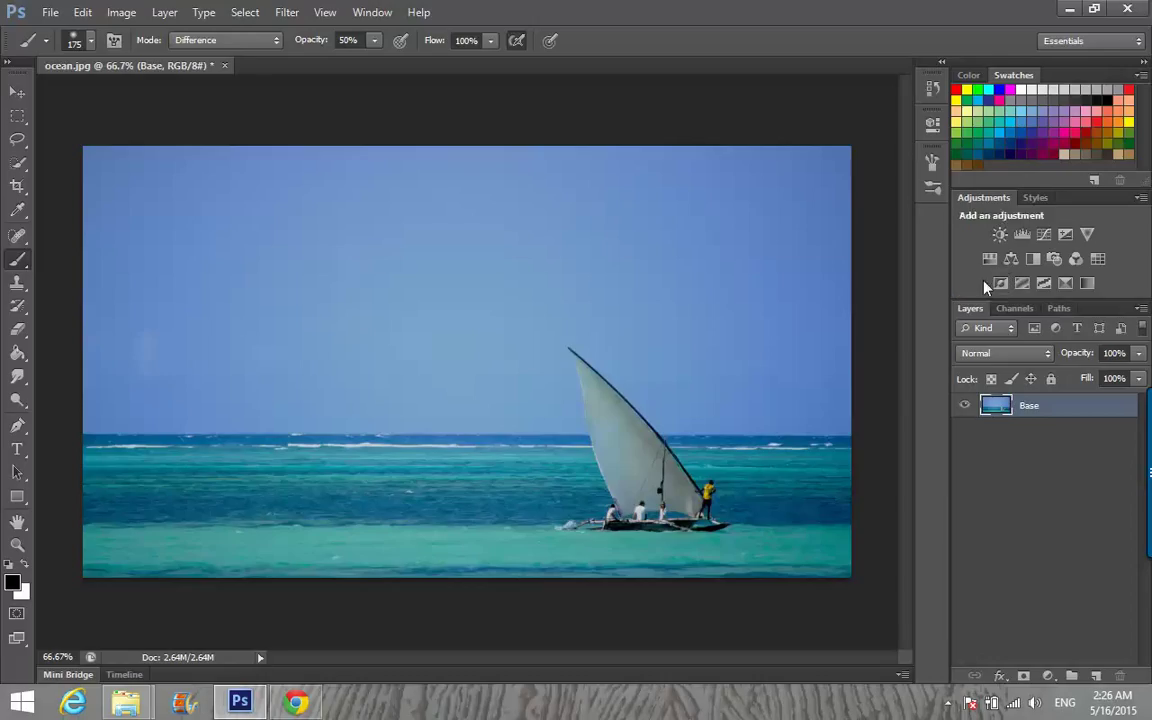
Step: Duplicate Base and rename the copy 'Smart Blur'
drag(1042, 417, 1096, 676)
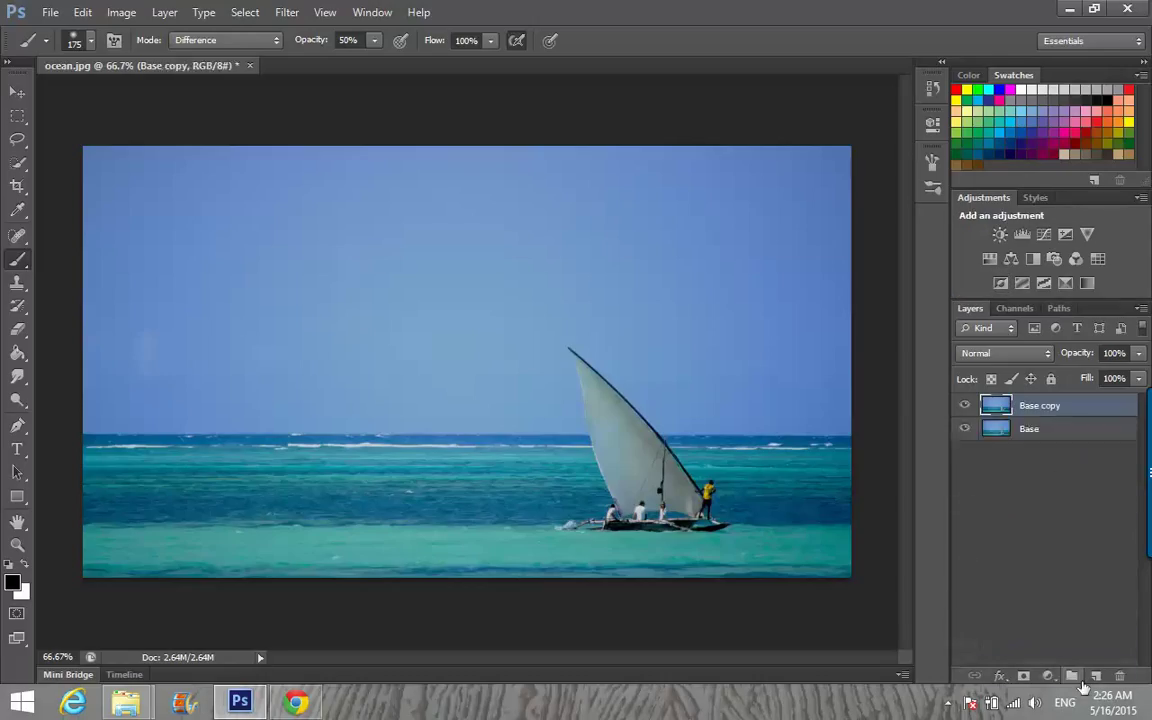
double_click(1041, 404)
text(Smart Blur)
key(Return)
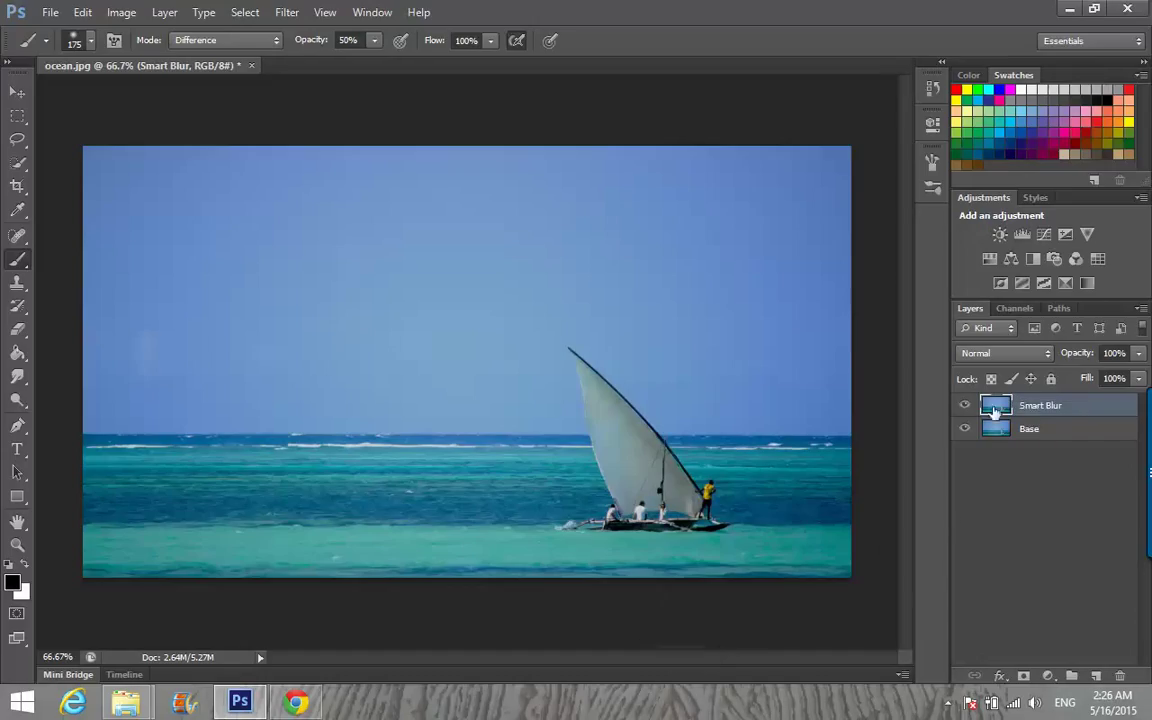
Step: Apply Filter > Blur > Smart Blur with Radius 10 and Threshold 30 to the Smart Blur layer
click(284, 12)
mouse_move(375, 196)
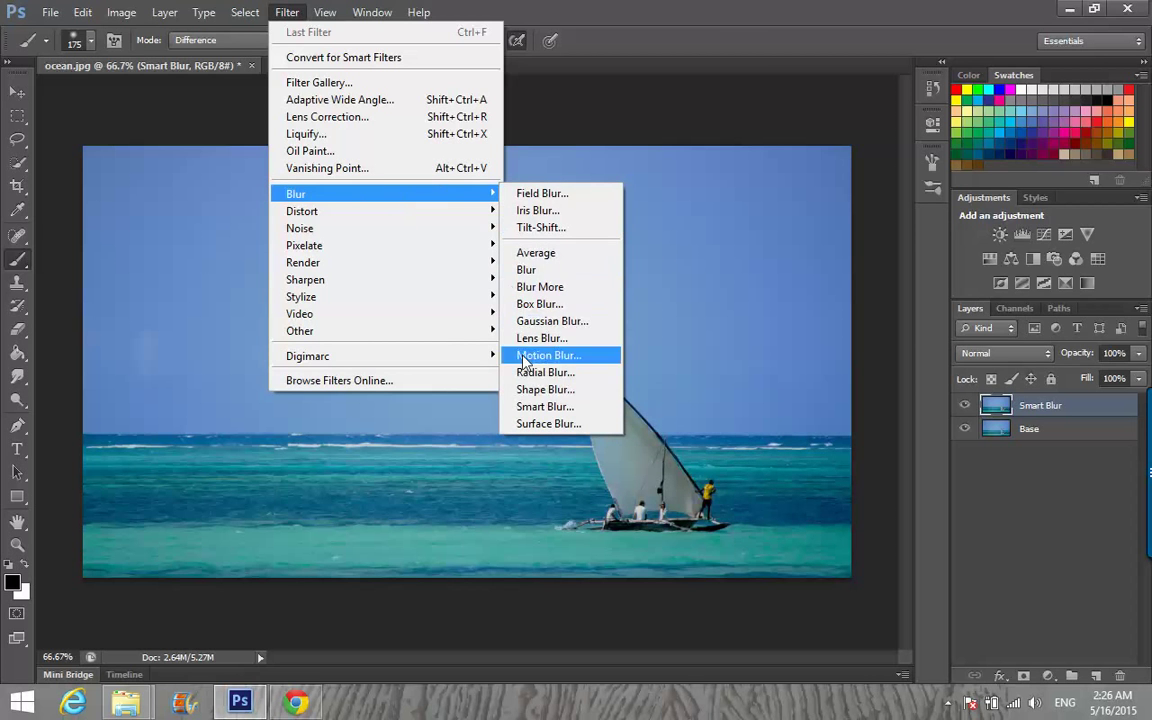
click(543, 407)
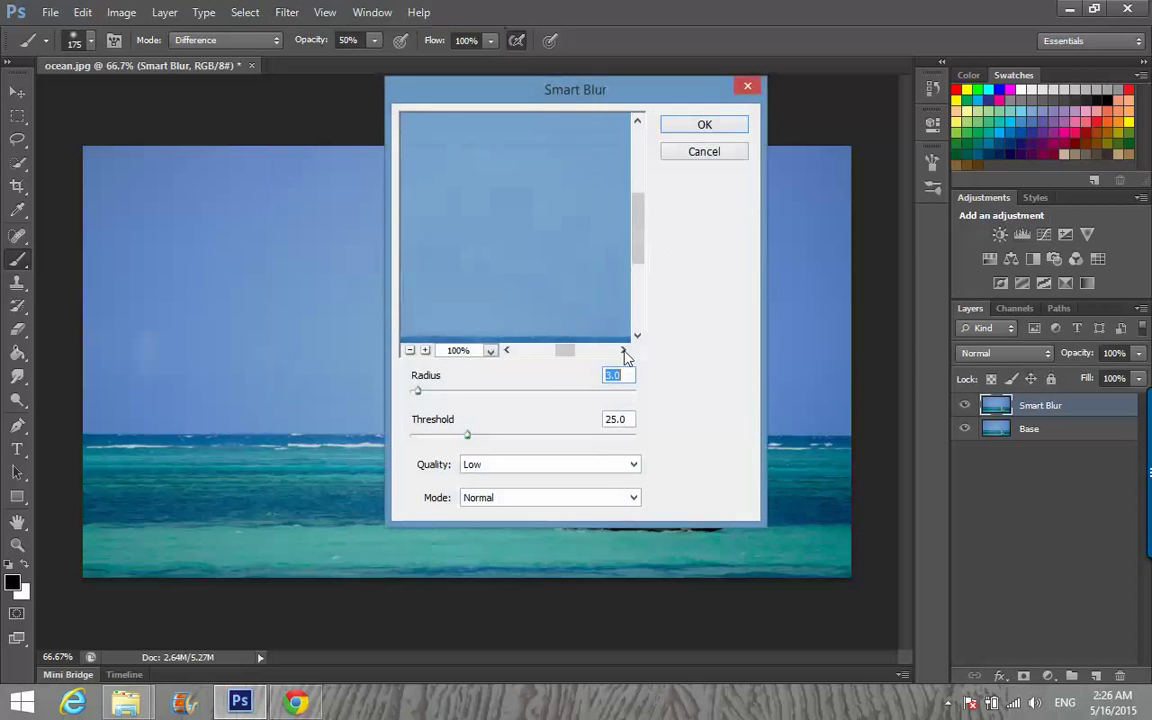
click(410, 351)
click(410, 351)
click(410, 351)
click(410, 351)
click(410, 351)
click(410, 351)
click(410, 351)
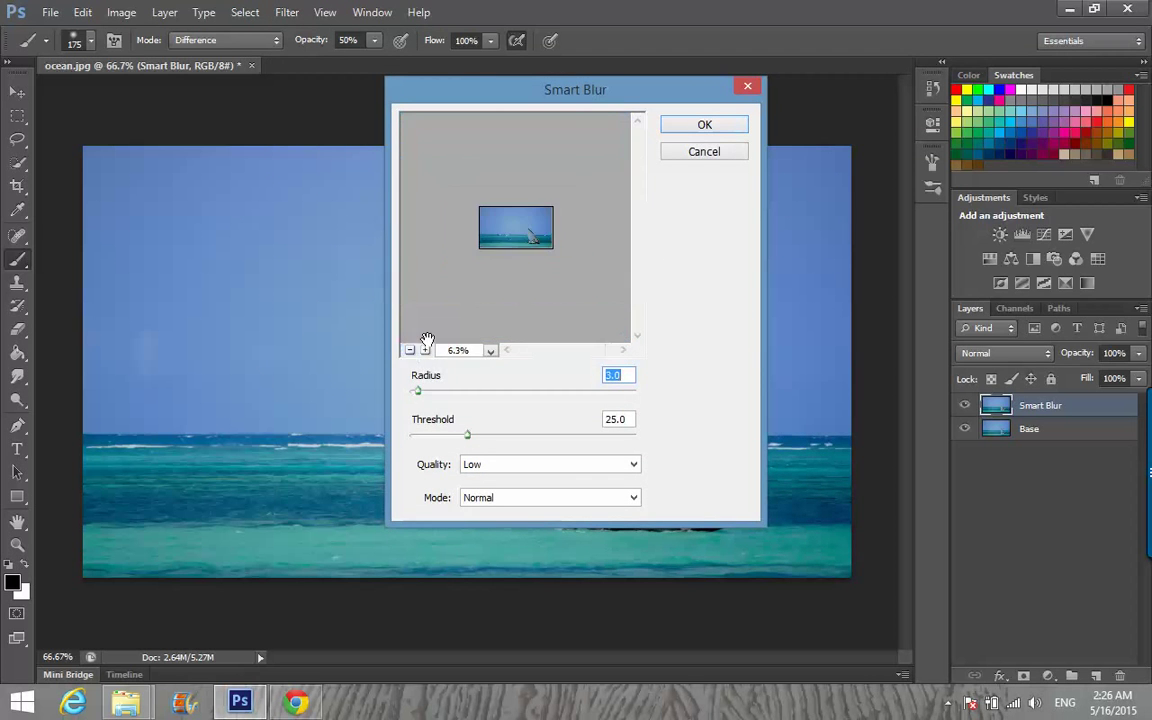
click(425, 351)
click(425, 351)
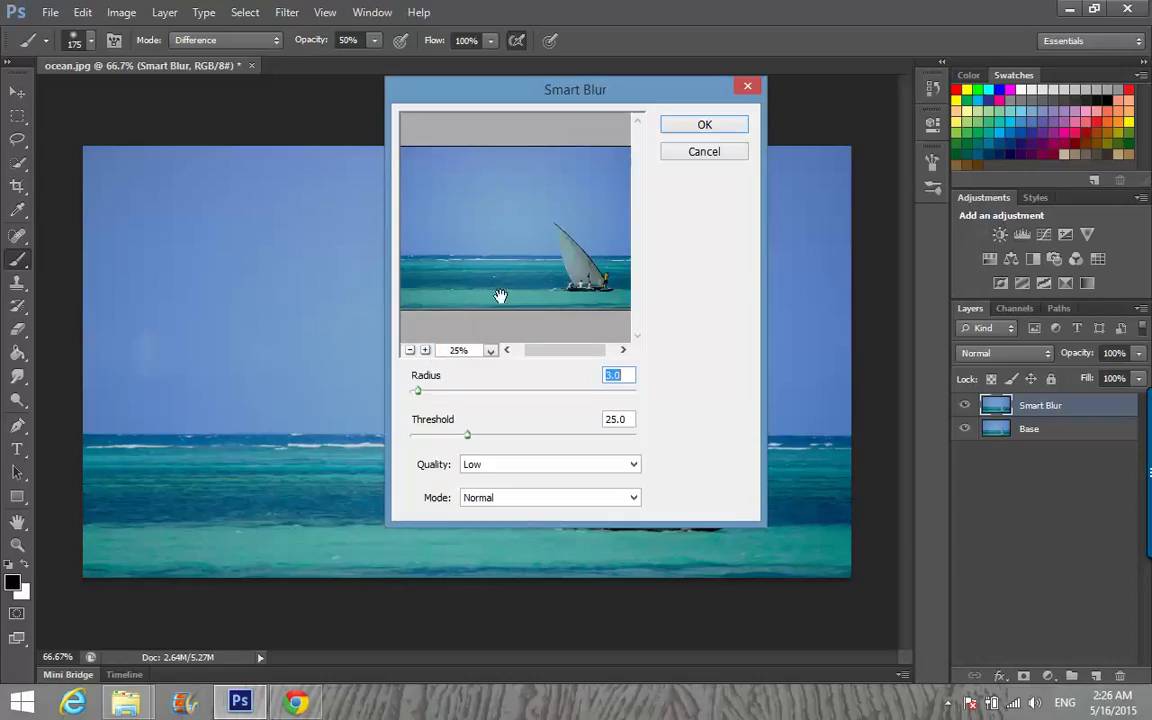
text(10)
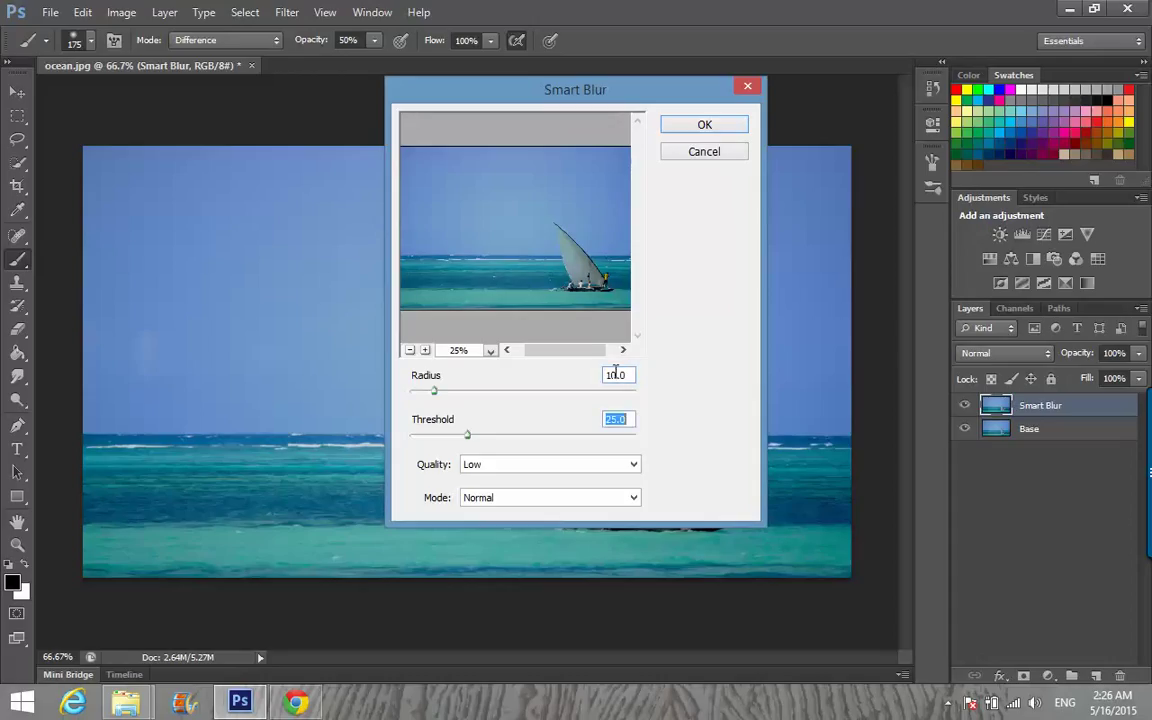
text(30)
key(Return)
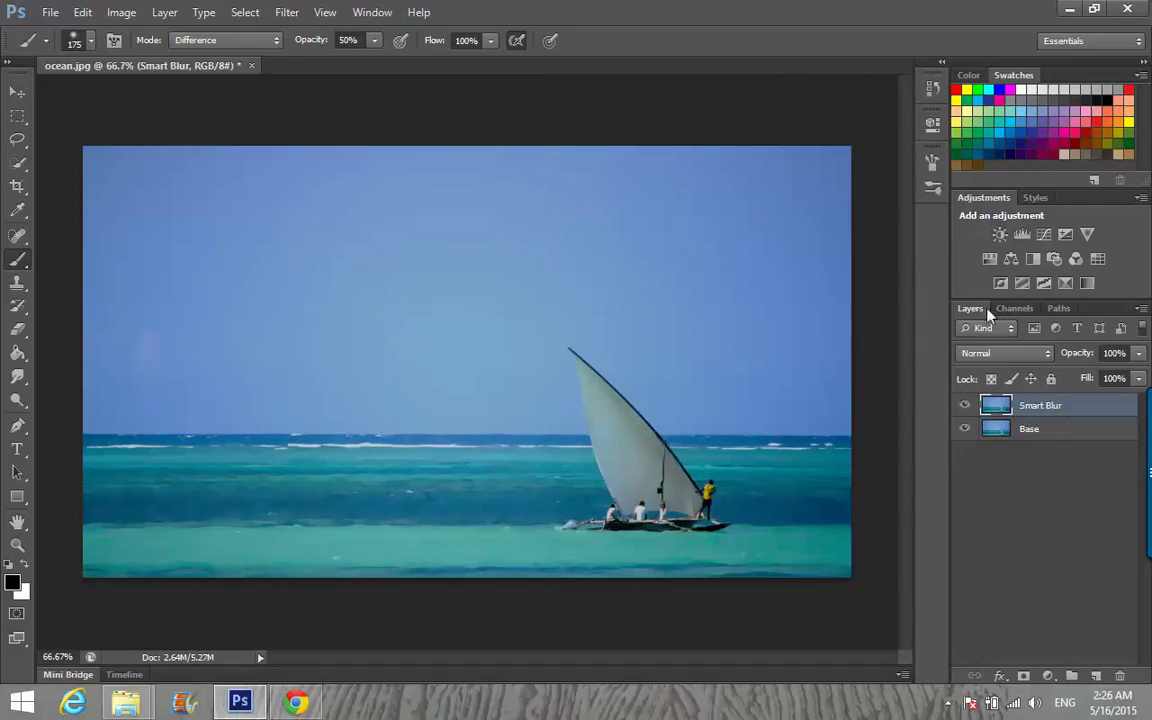
Step: Undo the first smart blur by stepping back in the History panel
click(933, 127)
click(932, 130)
click(932, 168)
click(925, 170)
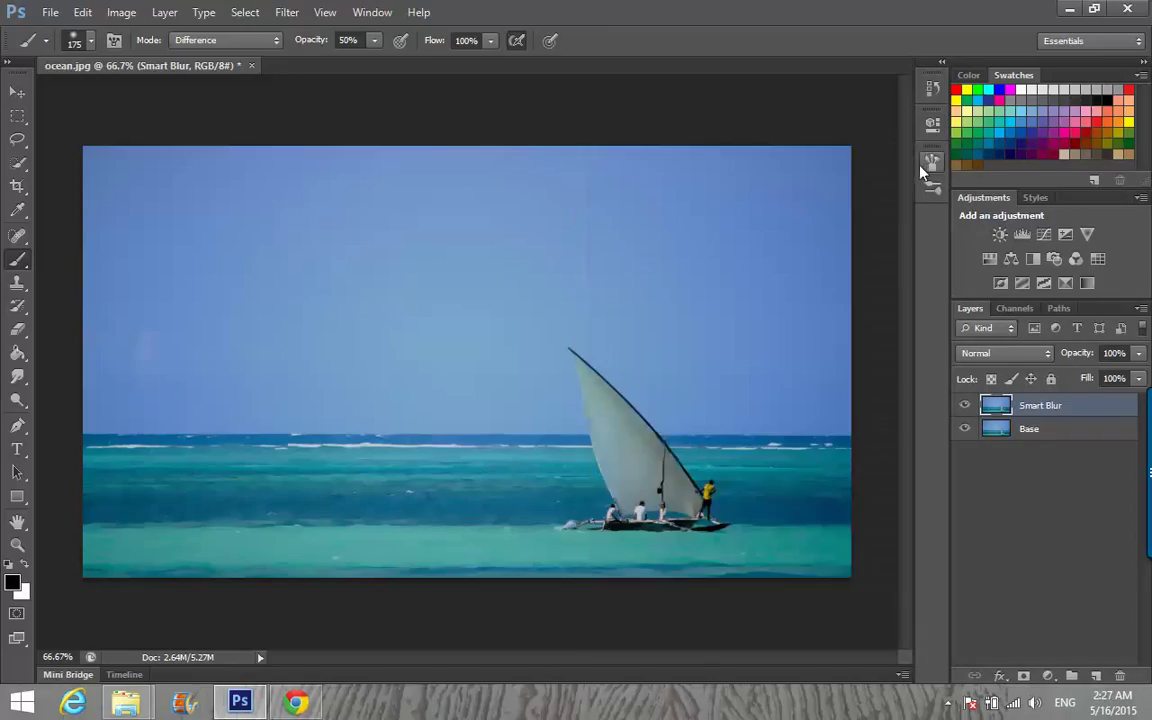
double_click(1030, 405)
click(1005, 407)
click(933, 87)
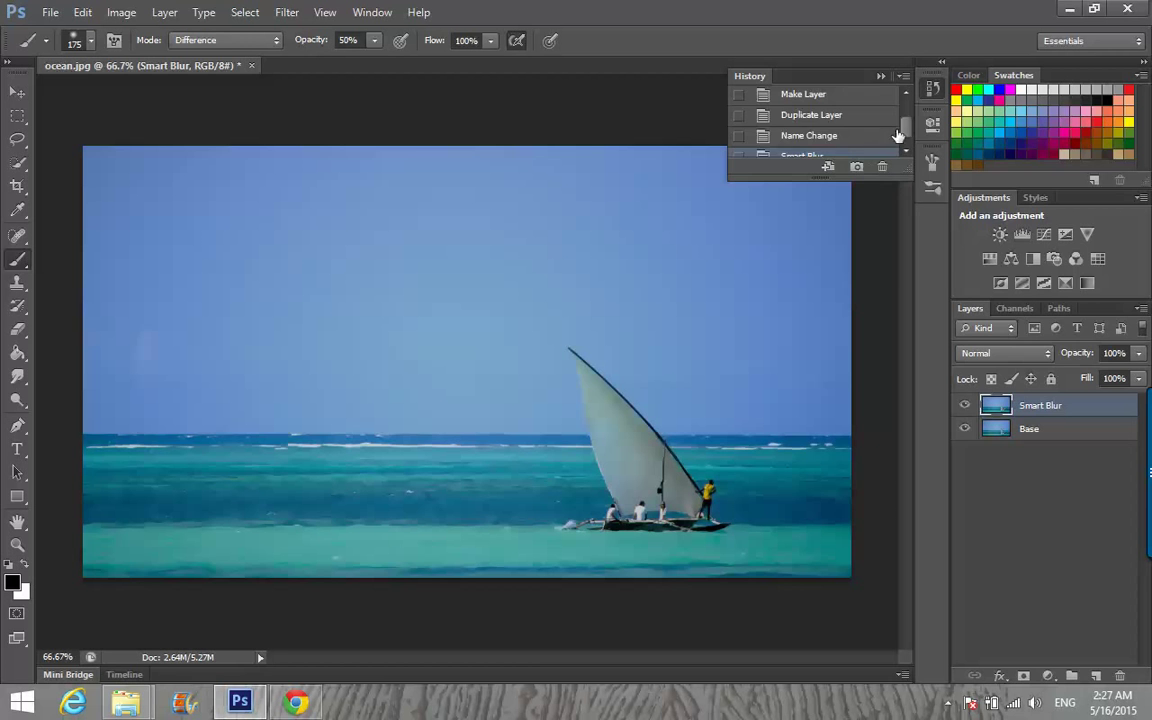
scroll(905, 136, down, 1)
click(850, 128)
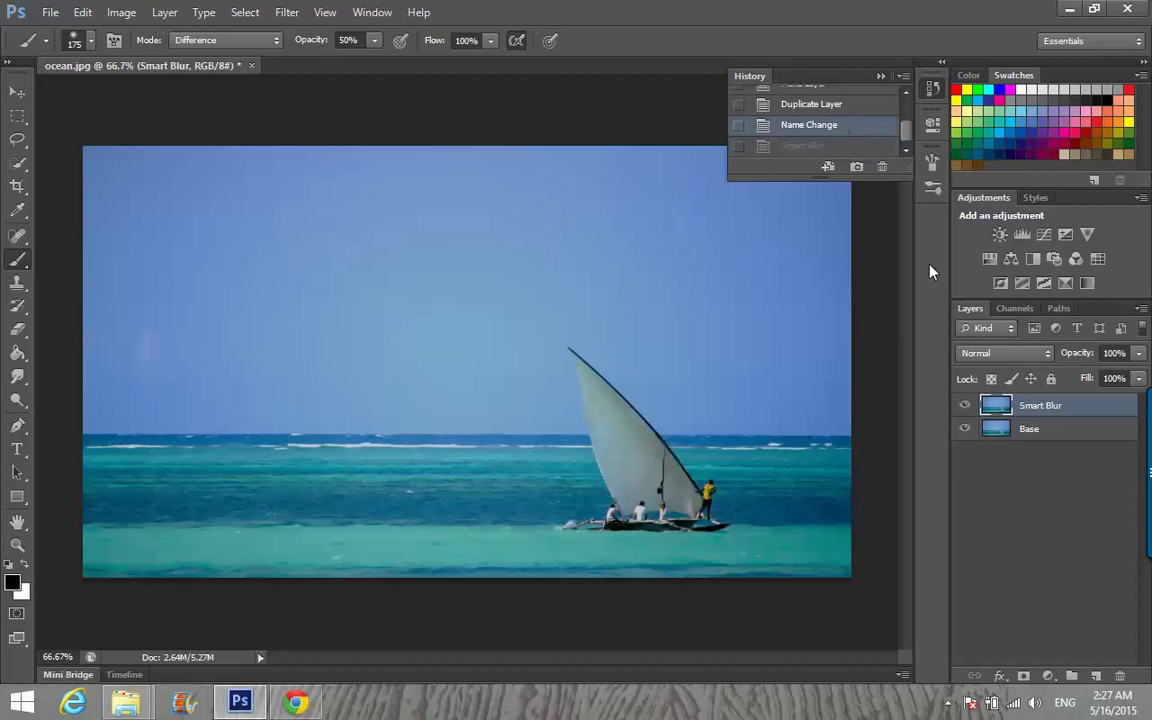
click(1022, 558)
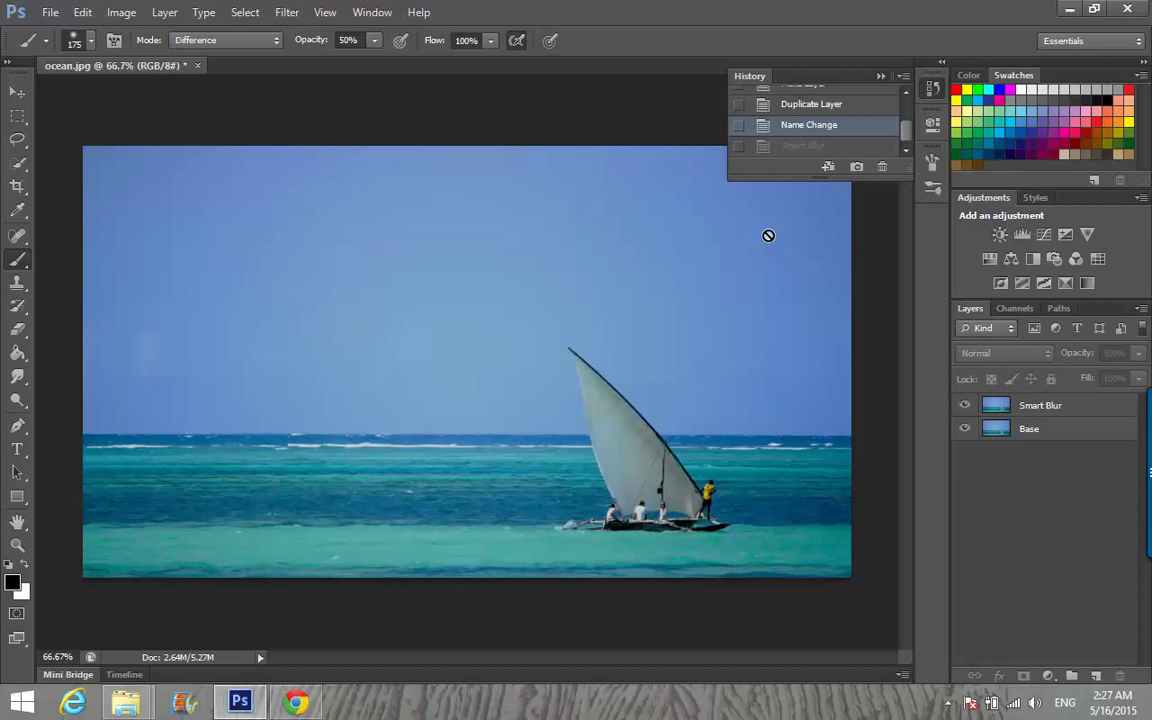
Step: Reapply Smart Blur to the Smart Blur layer at High quality, Radius 10, Threshold 30
click(287, 12)
click(916, 272)
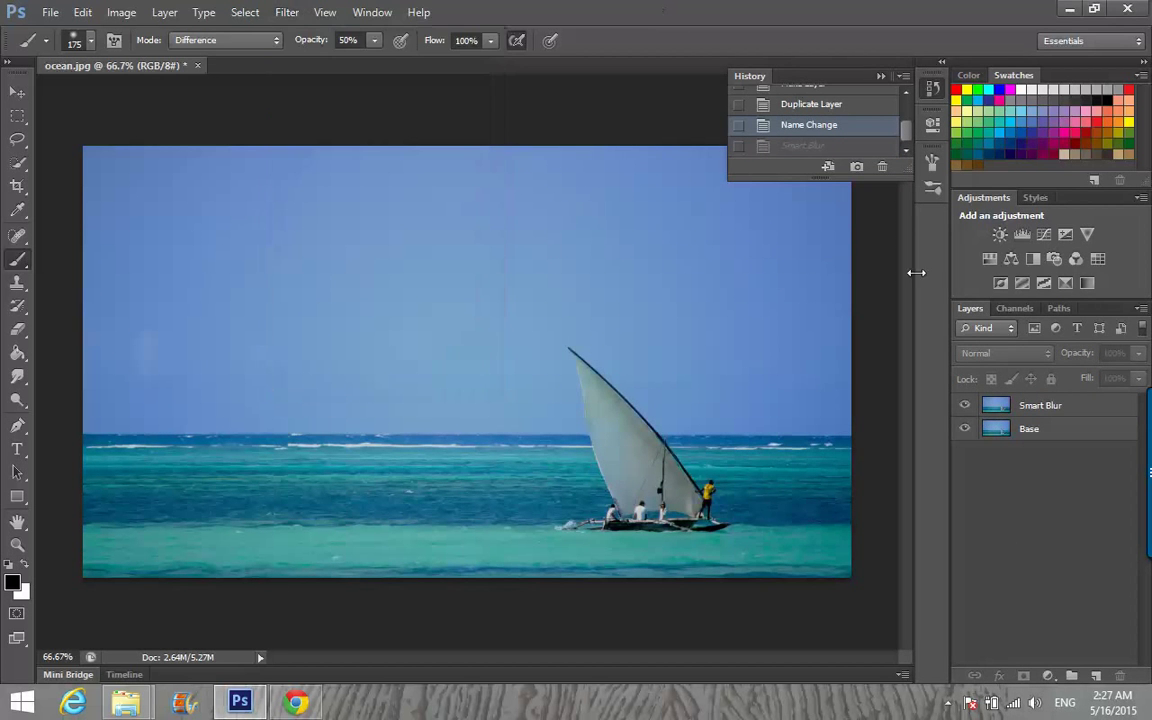
click(1005, 400)
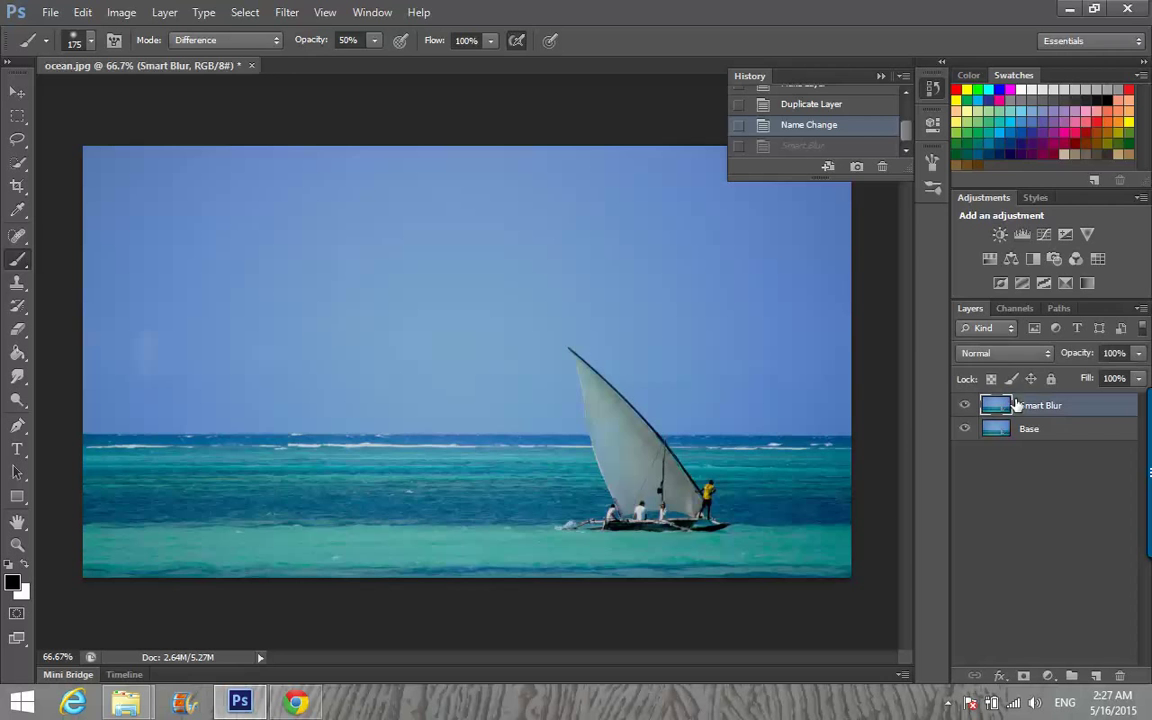
click(283, 13)
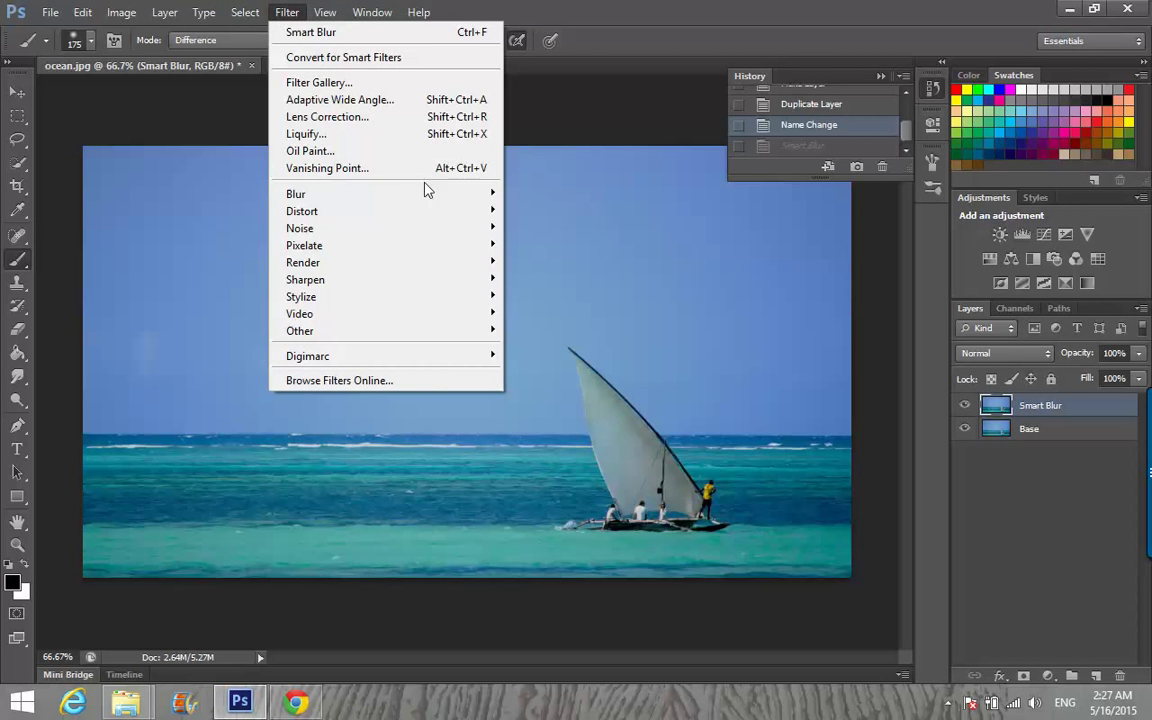
mouse_move(425, 192)
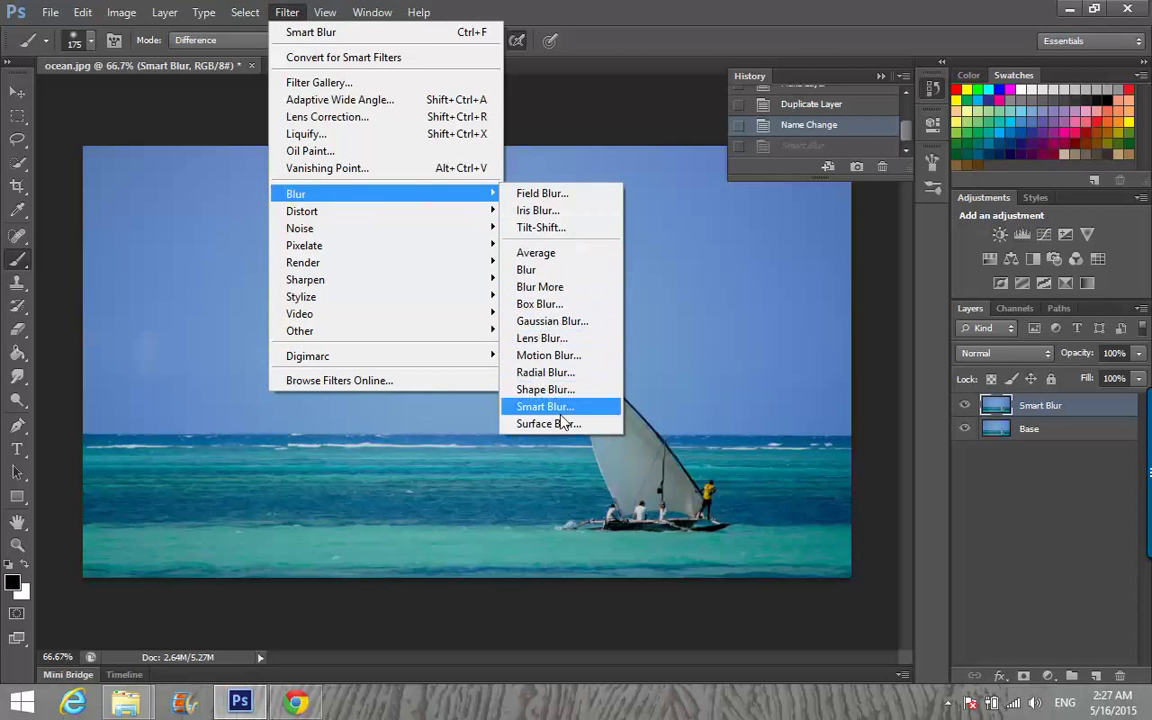
click(528, 406)
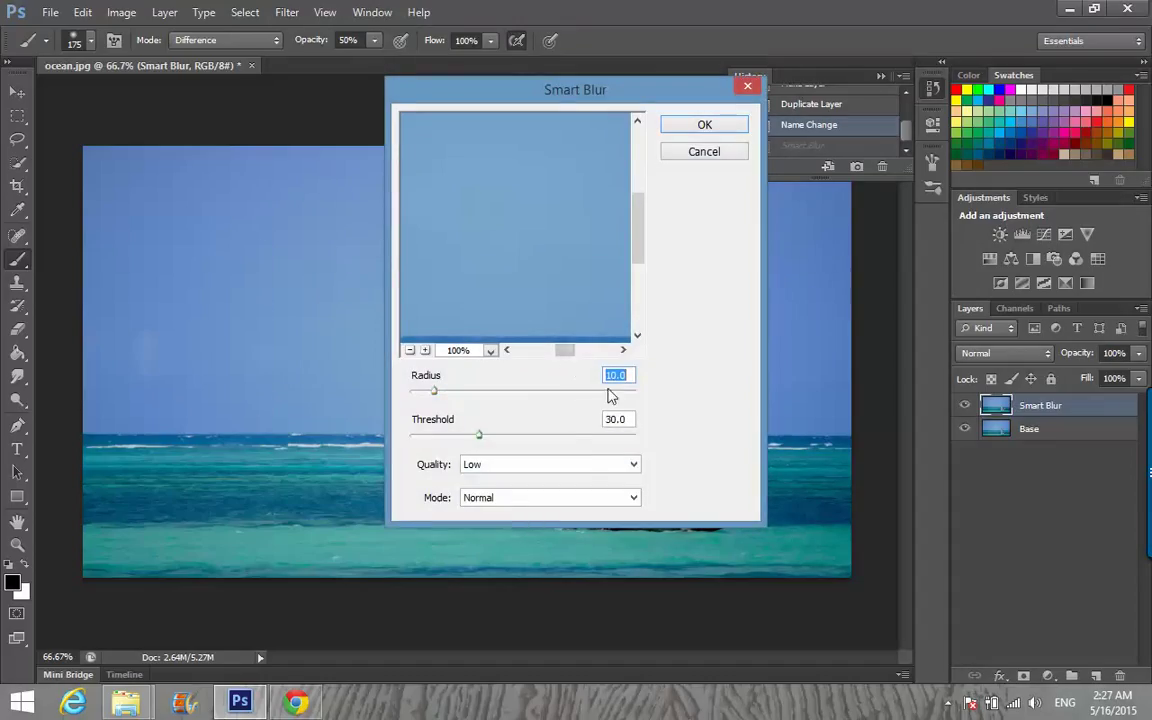
click(583, 466)
click(556, 511)
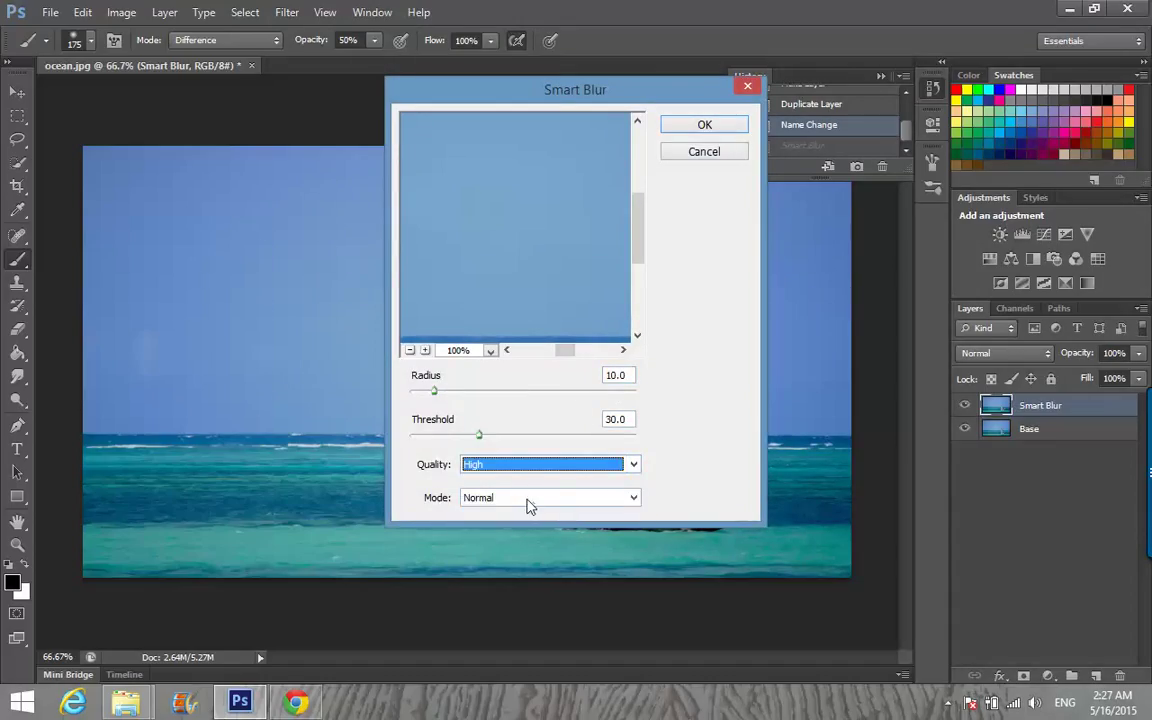
click(699, 125)
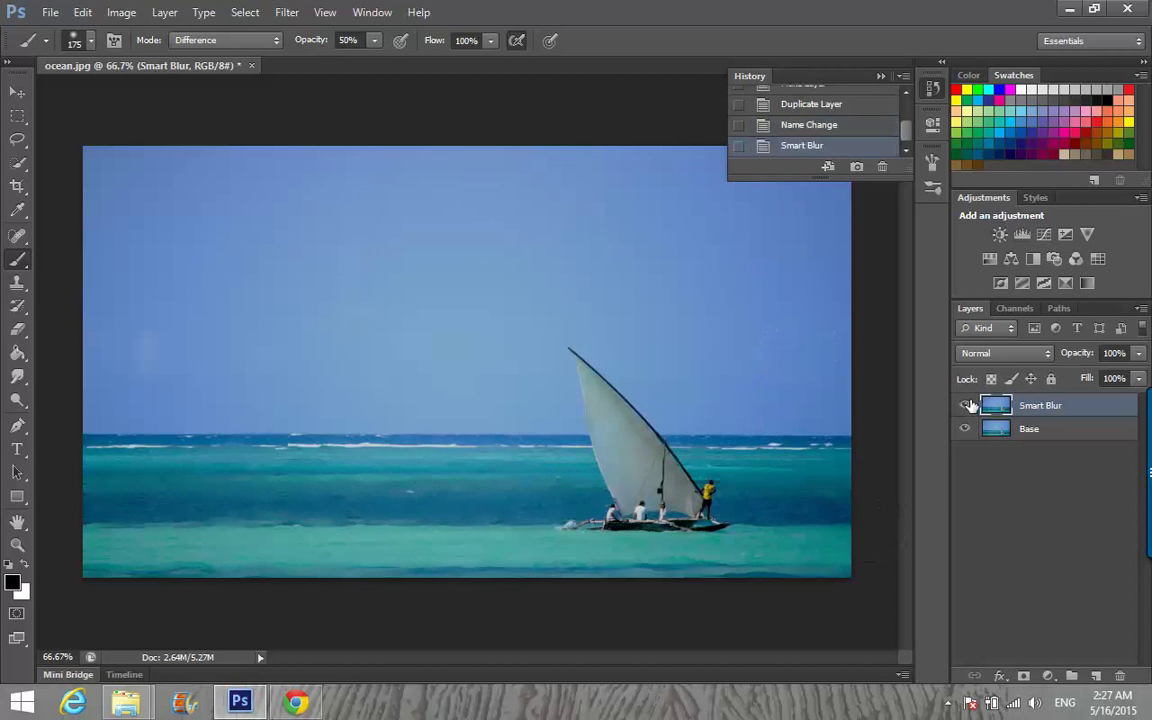
Step: Toggle the Smart Blur layer's visibility to compare before and after, then select Base
click(966, 404)
click(969, 404)
click(968, 404)
click(968, 404)
click(968, 404)
click(968, 404)
click(968, 404)
click(966, 404)
click(1028, 430)
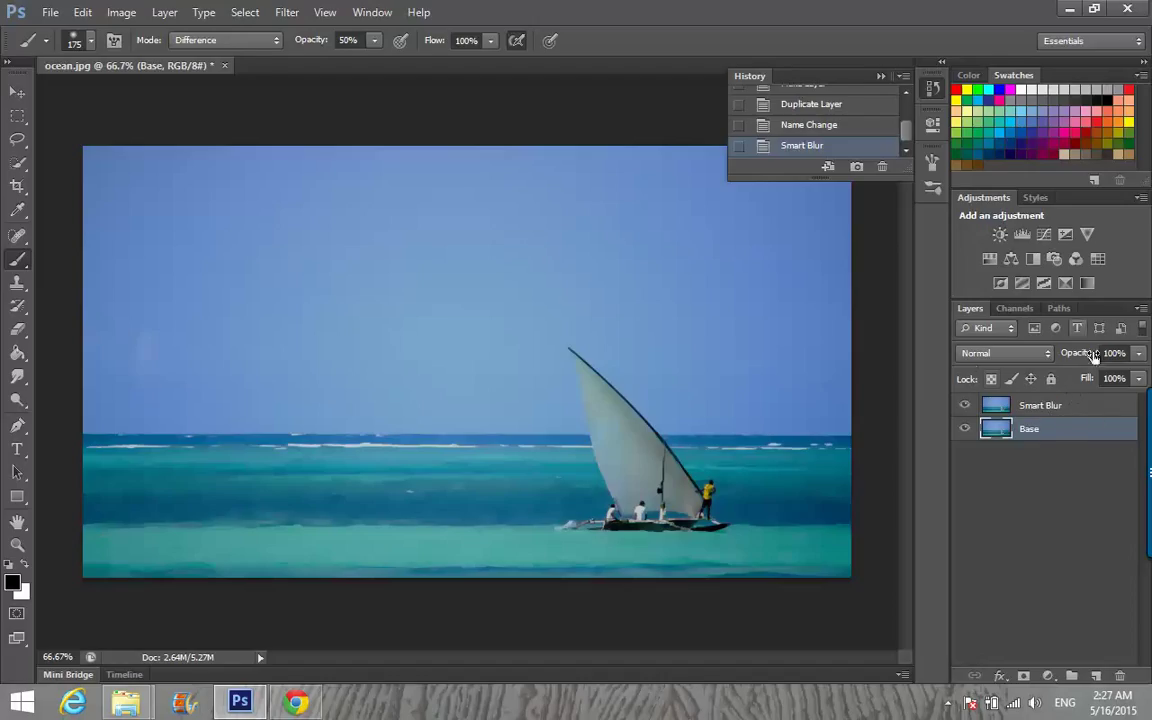
Step: Duplicate the Base layer and move the copy above the Smart Blur layer
drag(1043, 437, 1096, 676)
drag(1040, 433, 1033, 407)
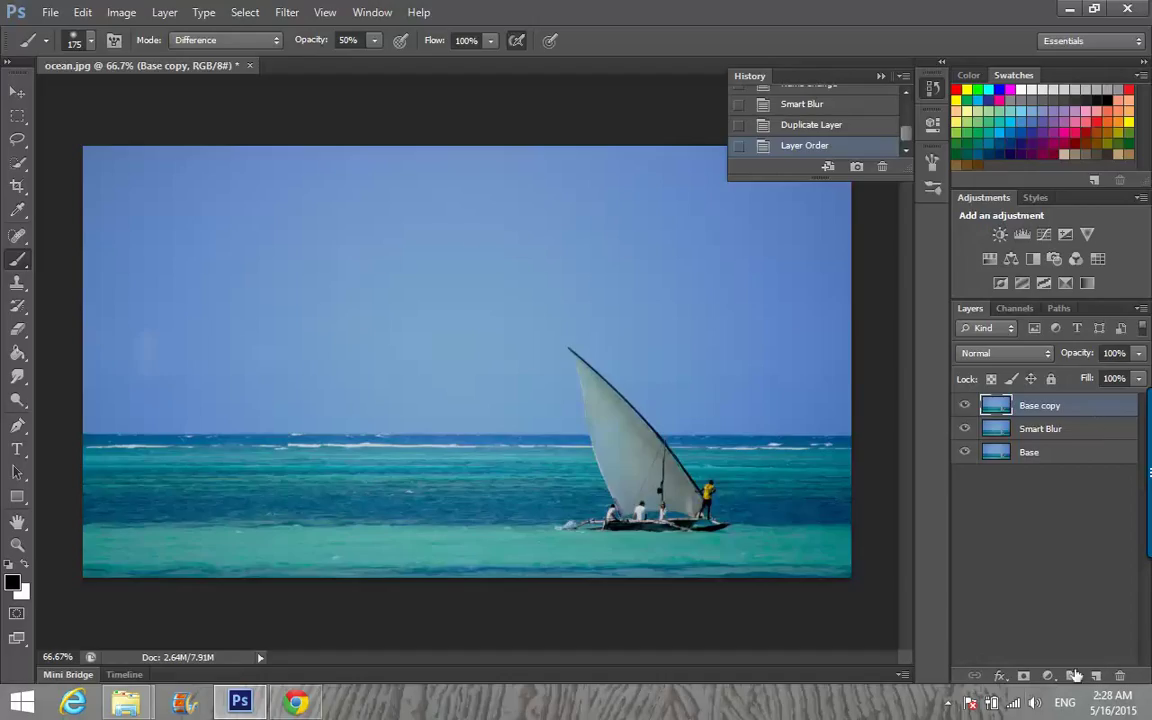
click(949, 704)
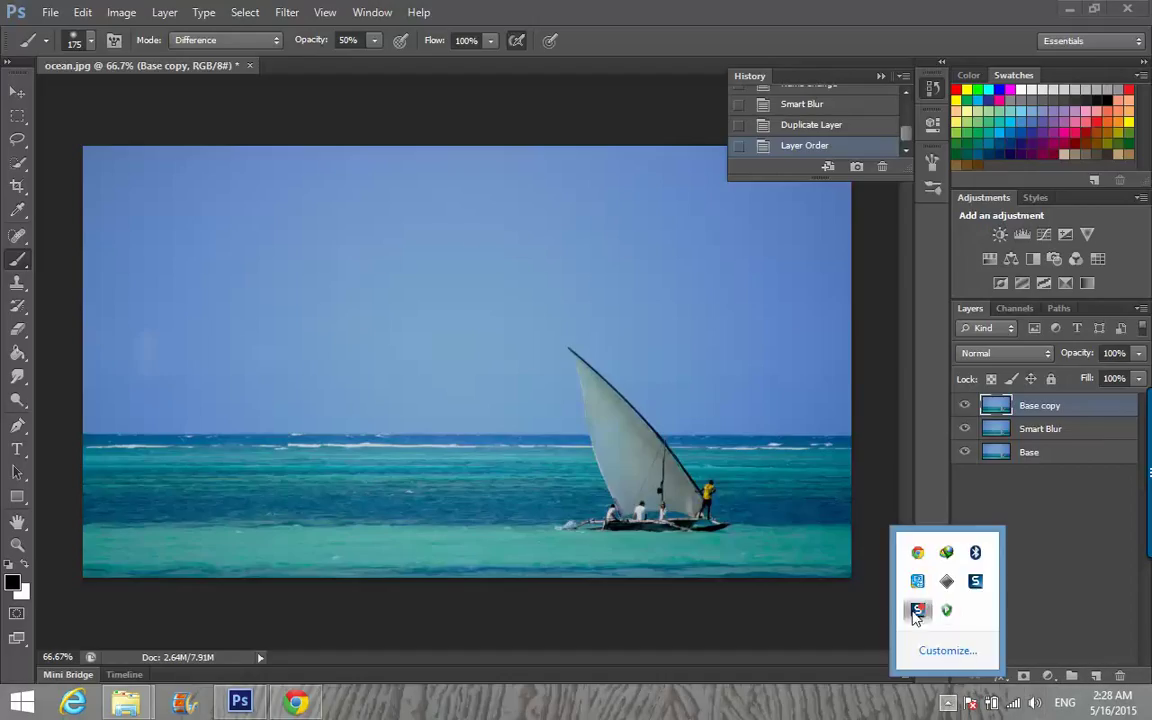
click(1046, 588)
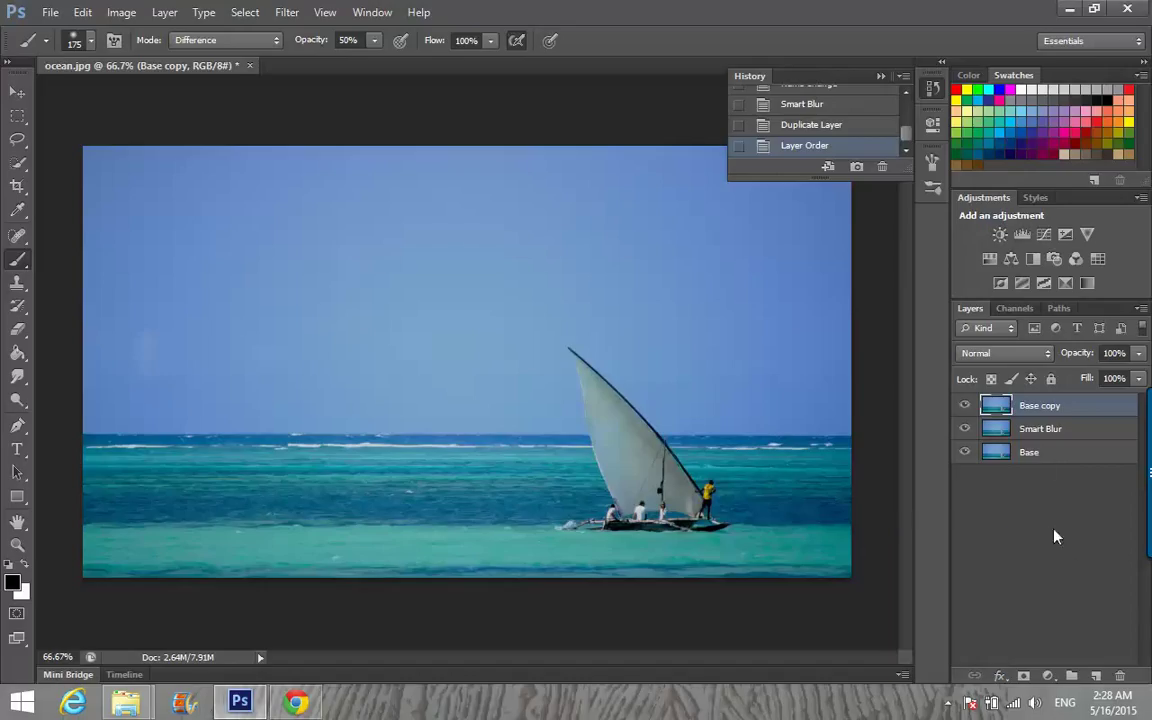
Step: Rename the Base copy layer to 'pencil lines'
double_click(1020, 415)
click(867, 215)
double_click(1089, 412)
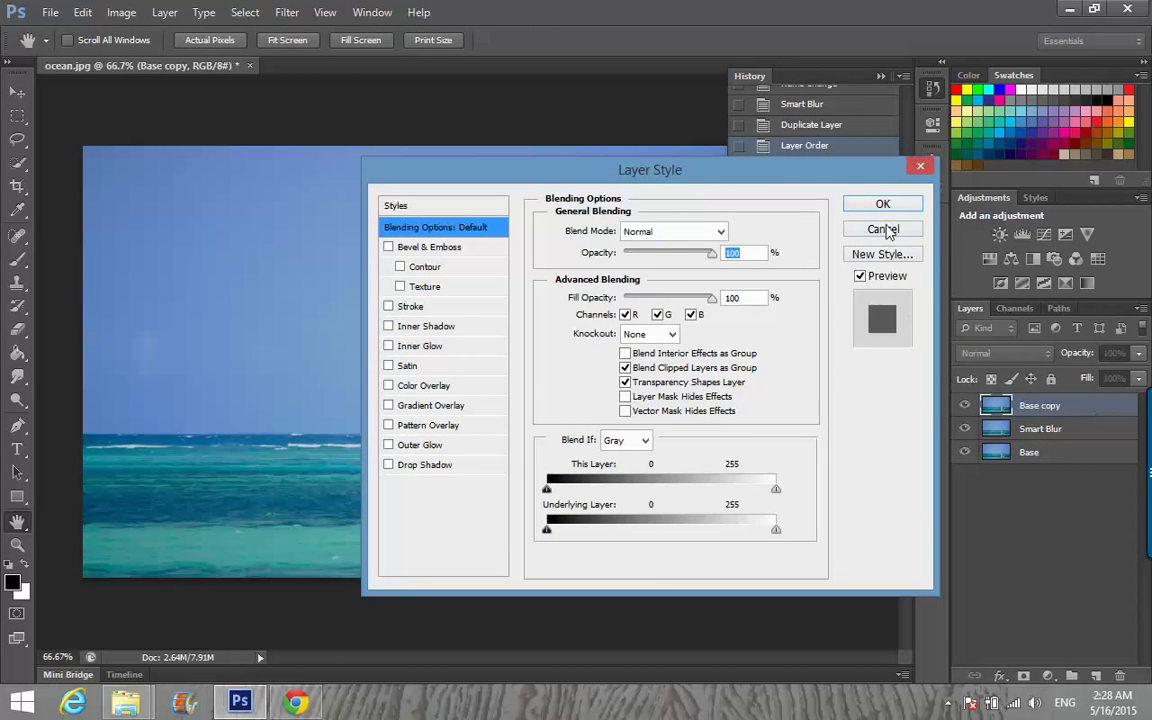
click(883, 230)
double_click(1040, 405)
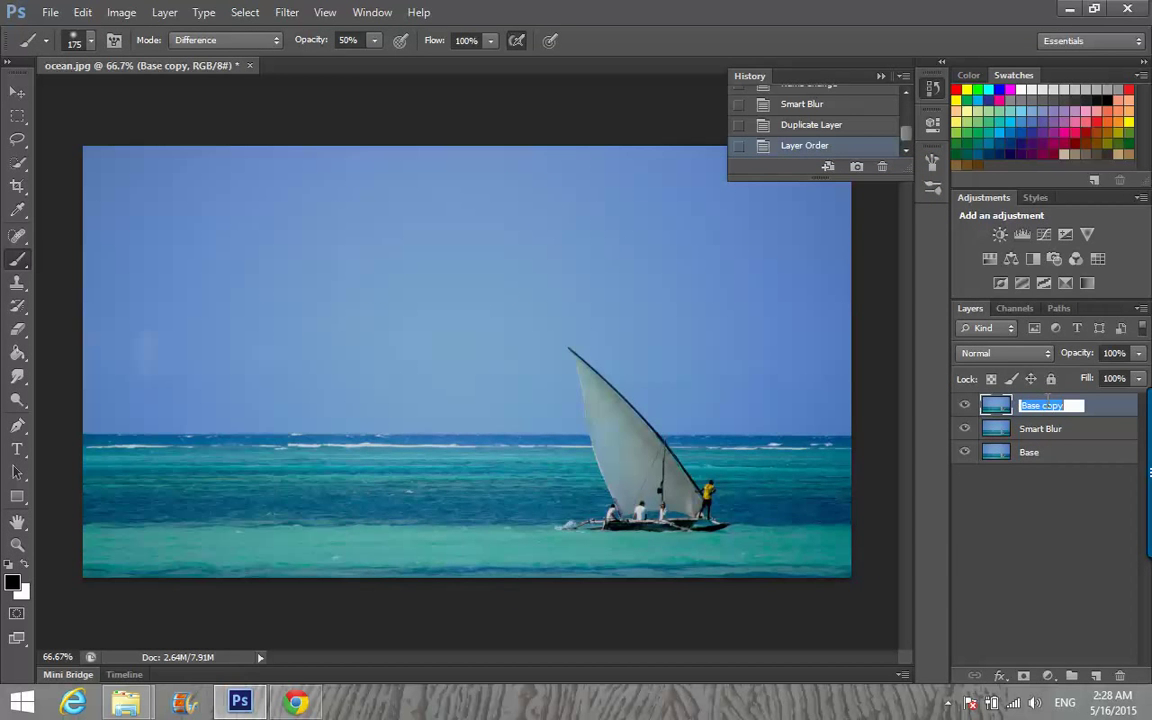
text(pencil lines)
key(Return)
mouse_move(1148, 470)
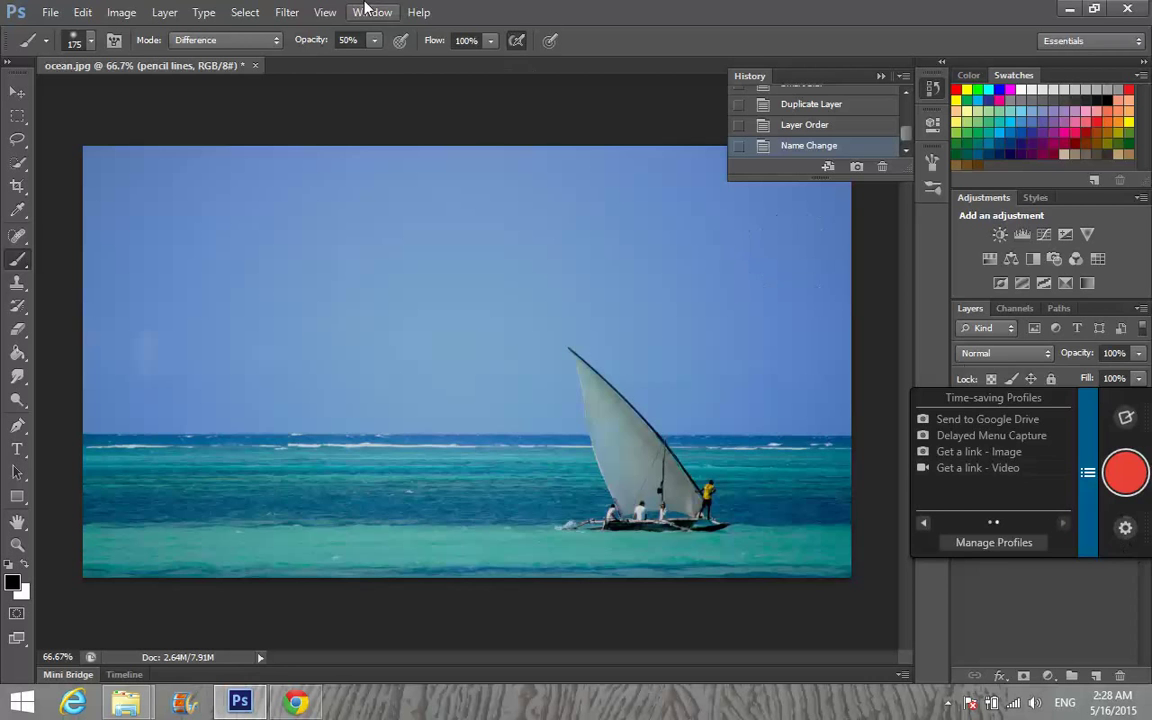
Step: Try Glowing Edges from the Filter Gallery, then undo it in History
click(287, 12)
click(334, 84)
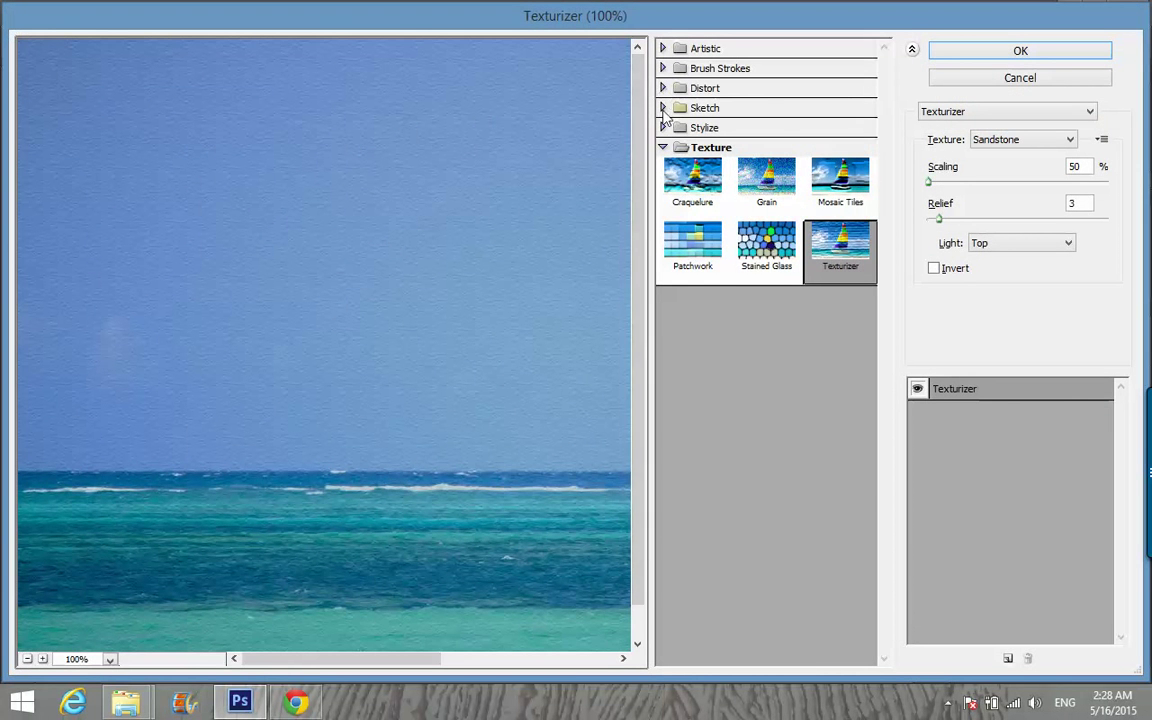
click(662, 128)
click(693, 162)
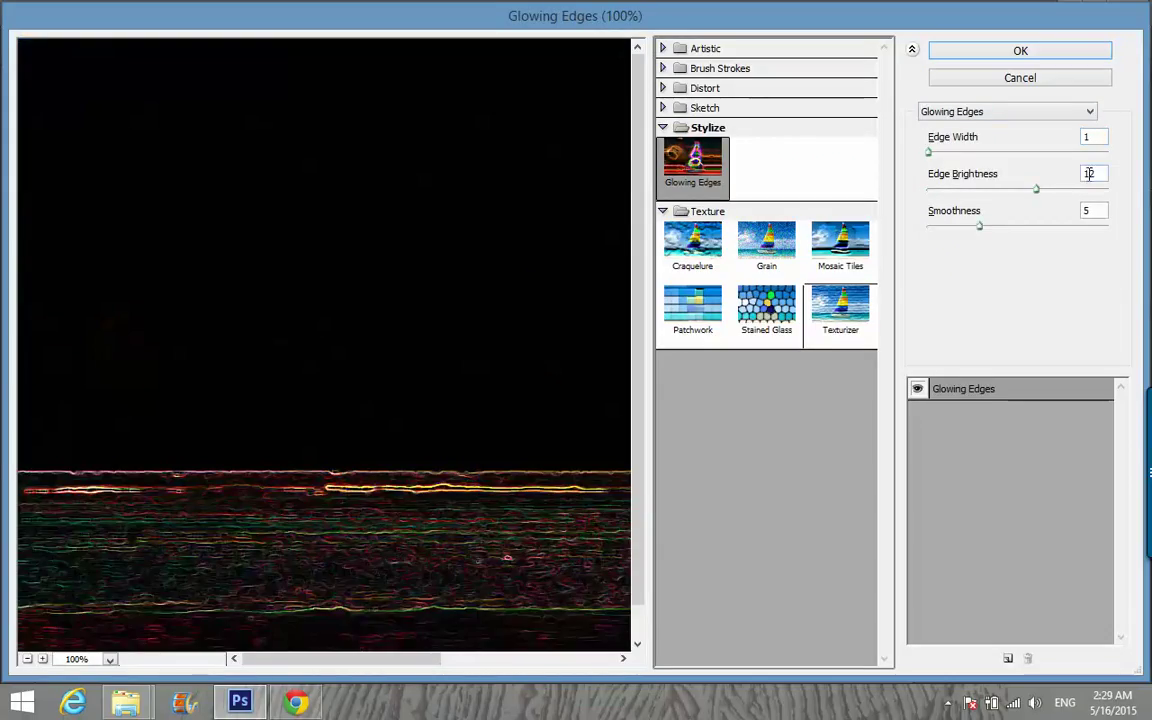
click(1093, 210)
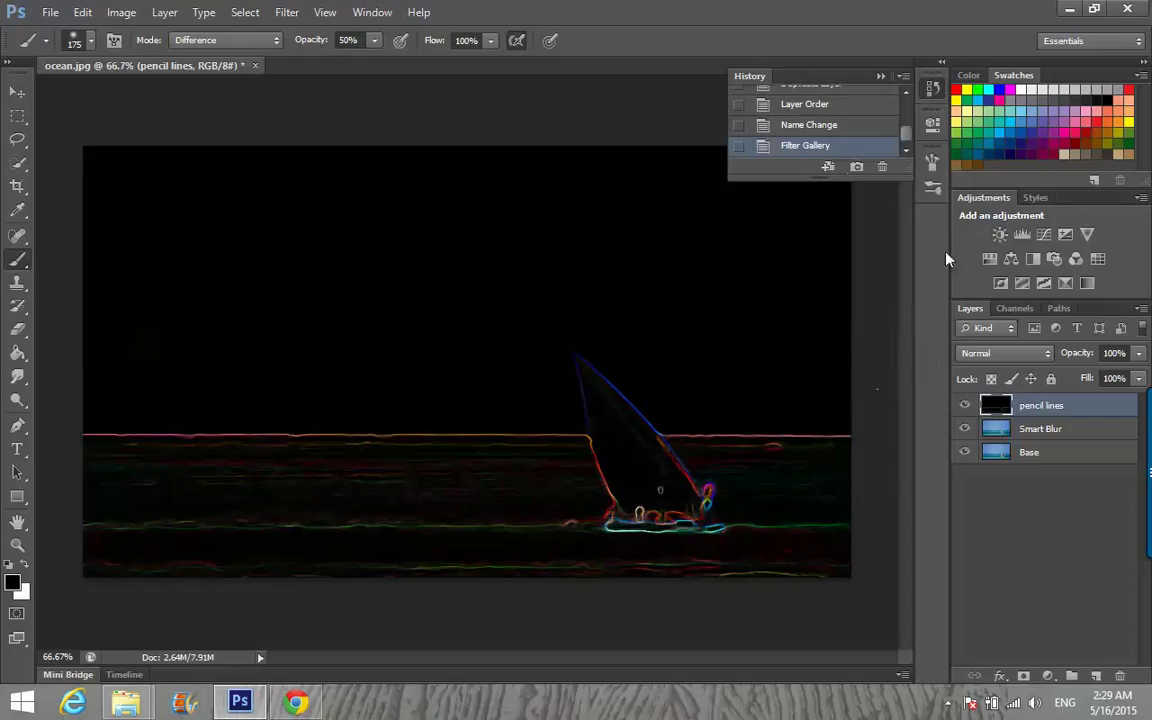
click(932, 124)
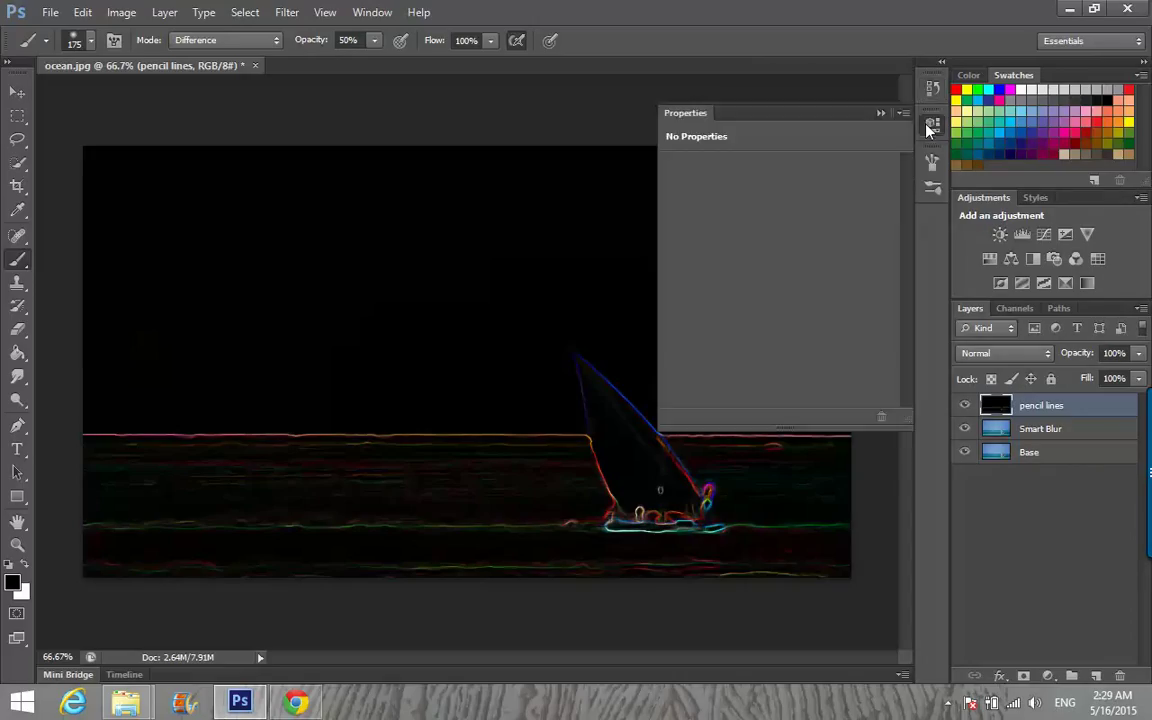
click(932, 124)
click(932, 88)
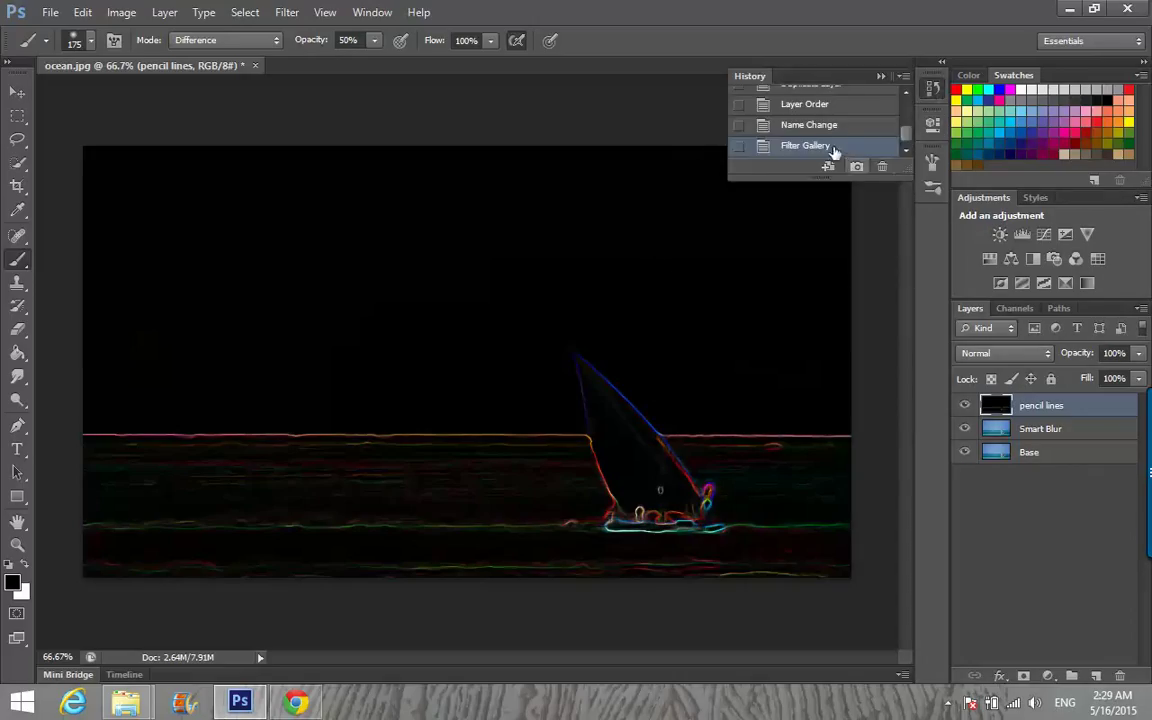
click(742, 124)
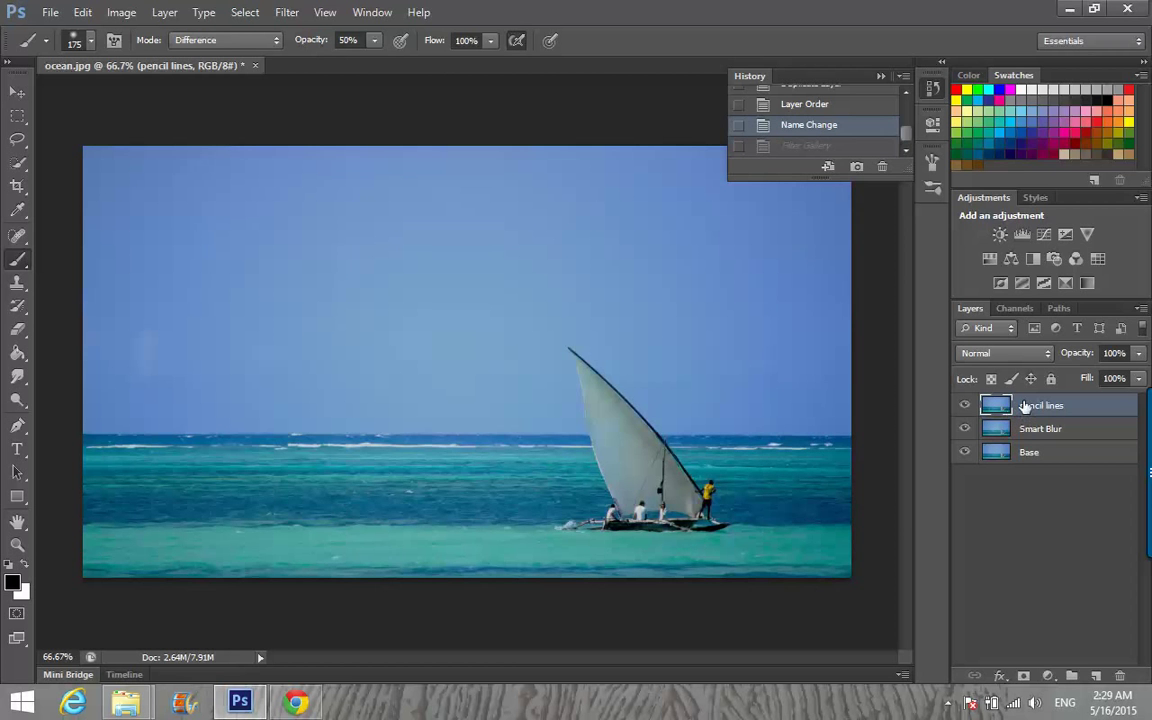
Step: Reapply Glowing Edges to pencil lines with Edge Width 1, Brightness 12, Smoothness 5
click(298, 16)
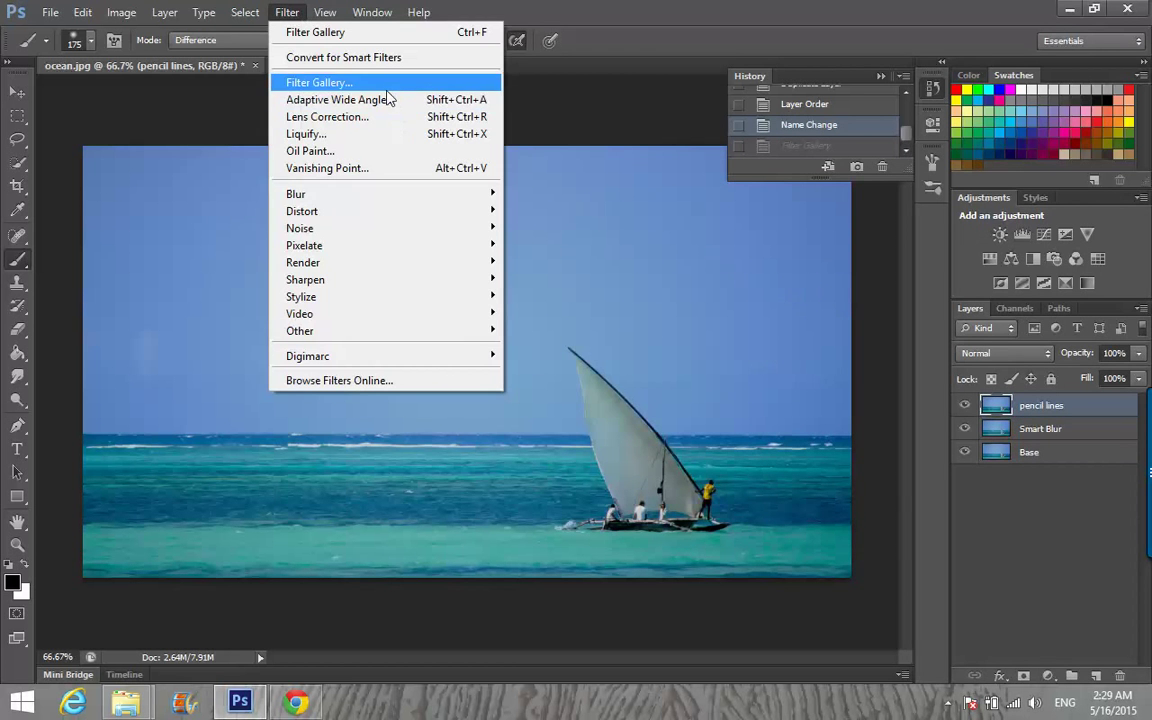
click(350, 82)
click(1089, 210)
text(5)
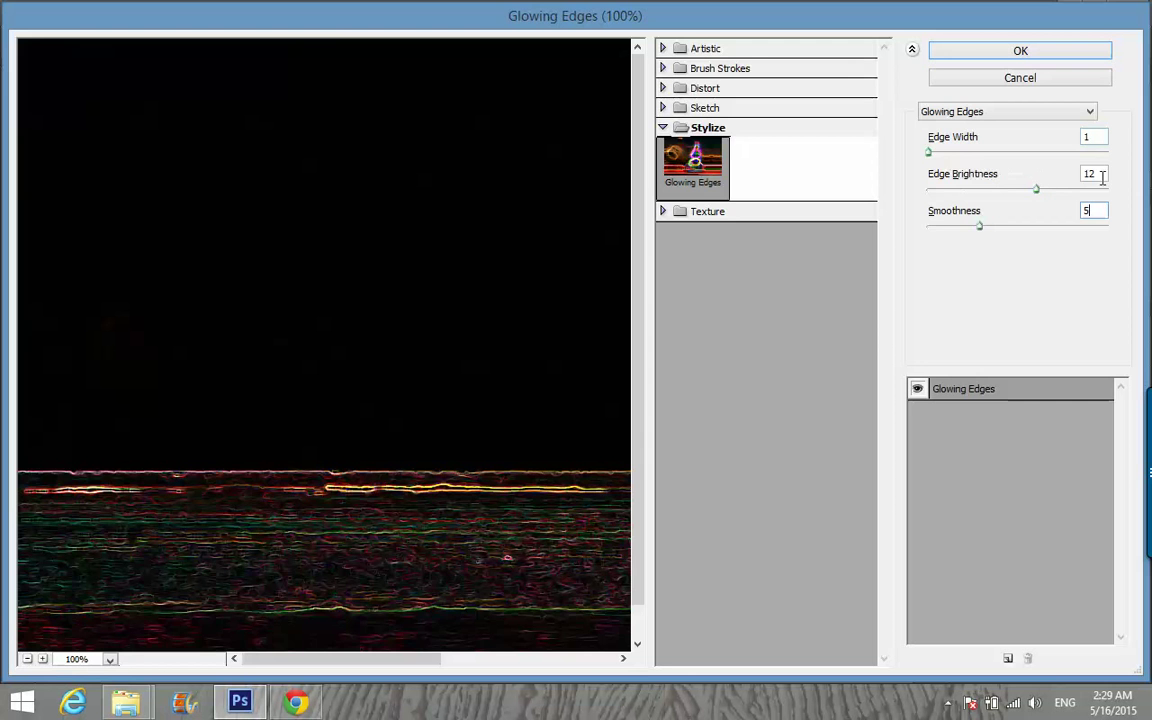
click(1025, 51)
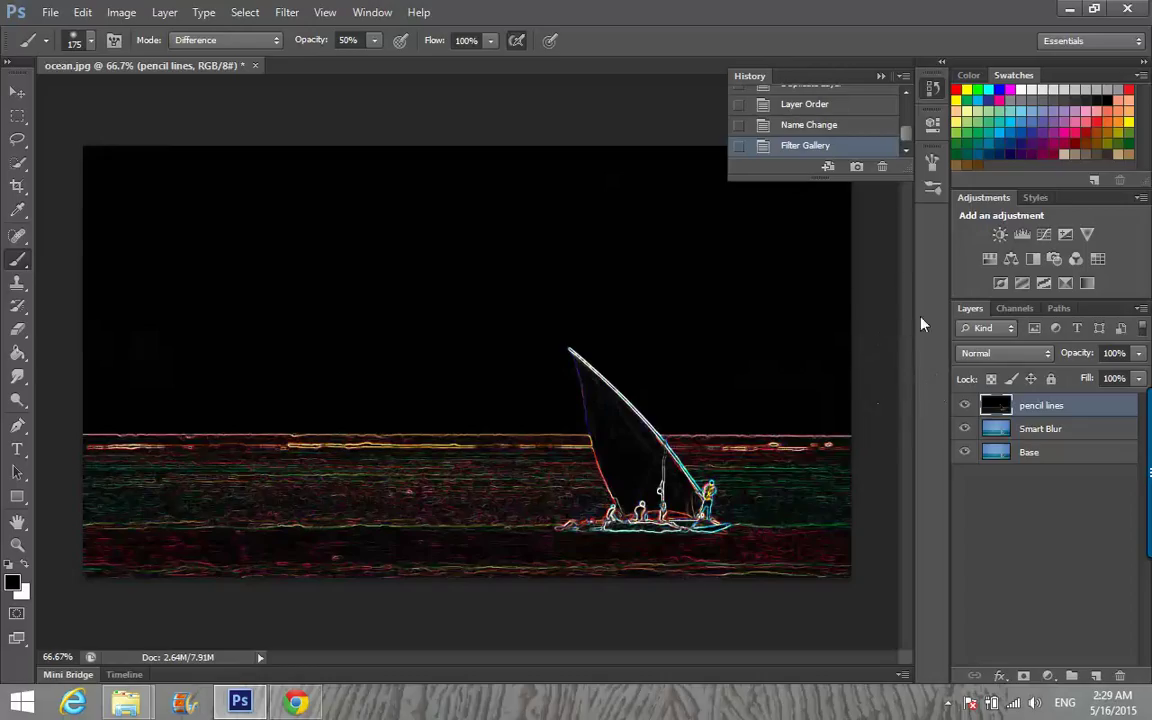
Step: Invert the pencil lines layer so the lines turn dark on white
click(164, 12)
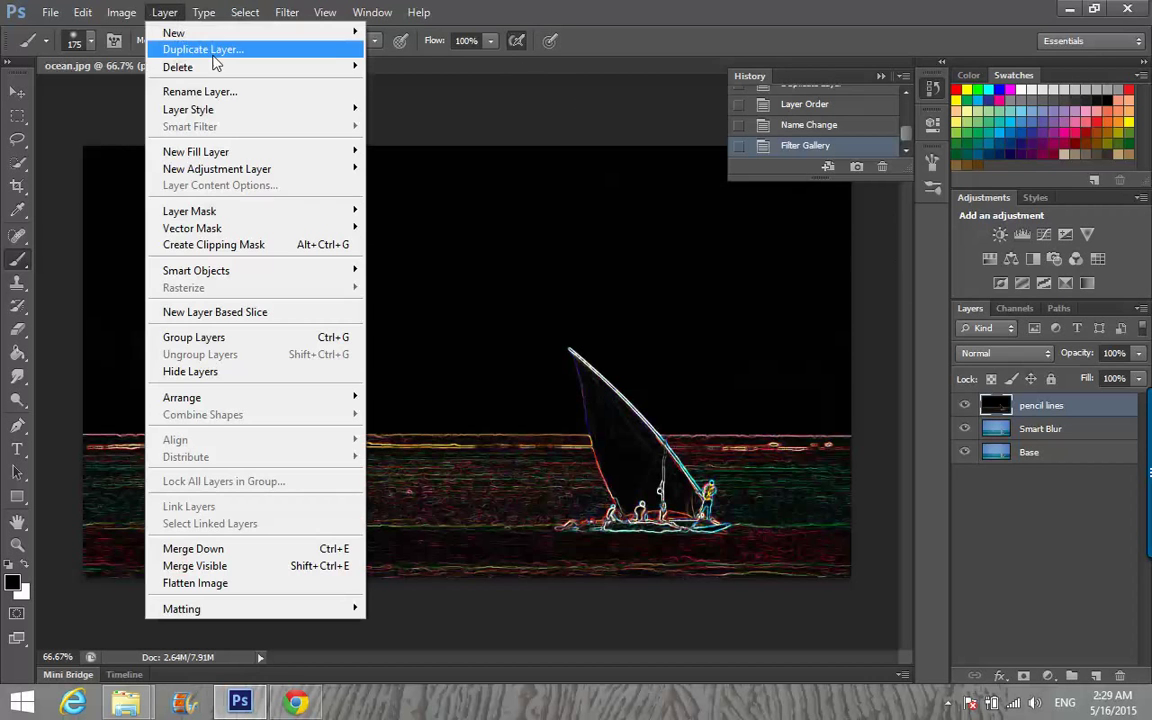
click(164, 12)
click(164, 12)
click(121, 12)
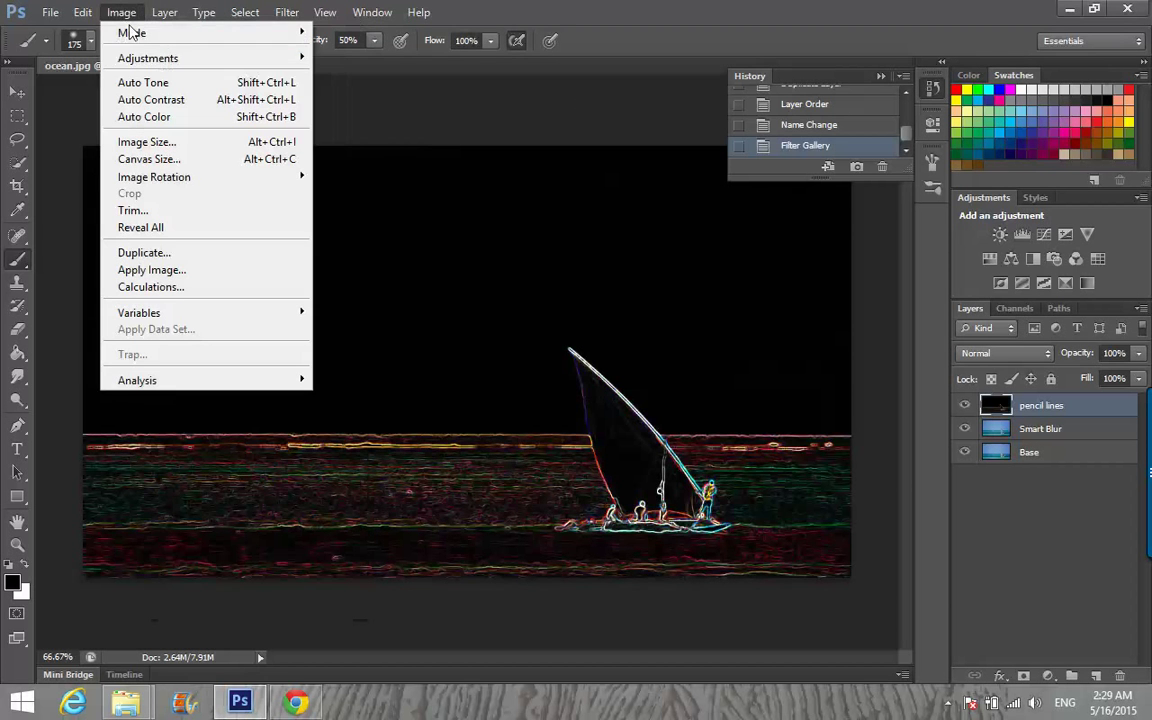
mouse_move(150, 57)
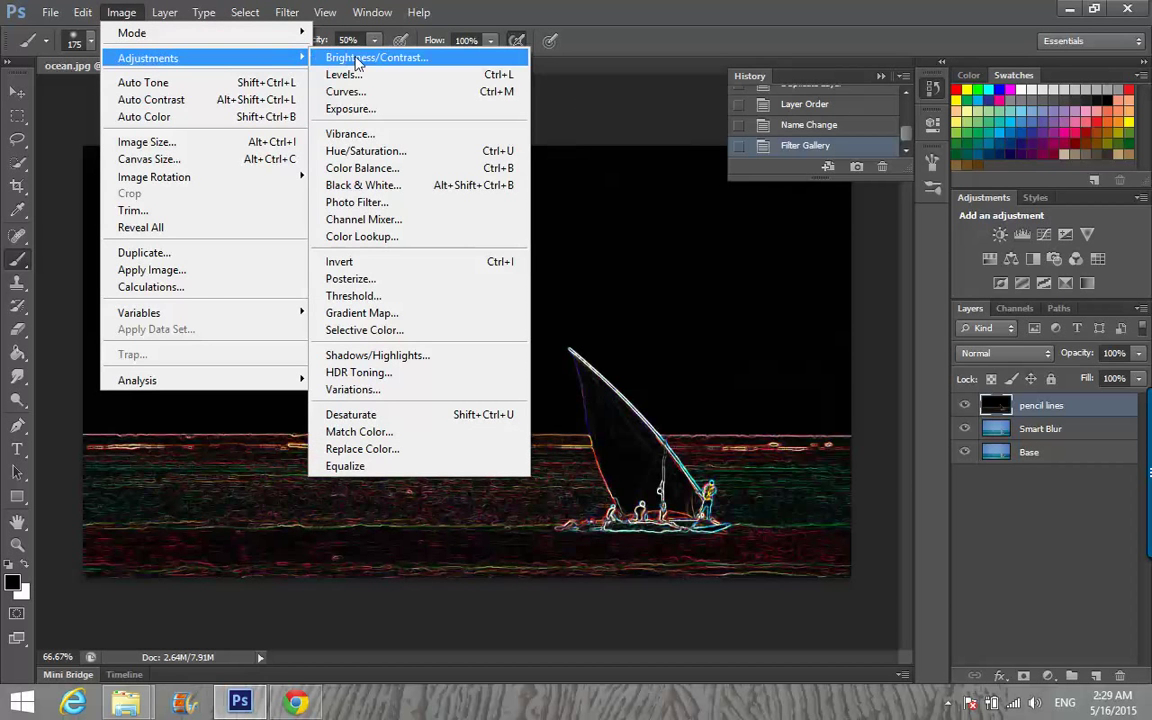
click(455, 261)
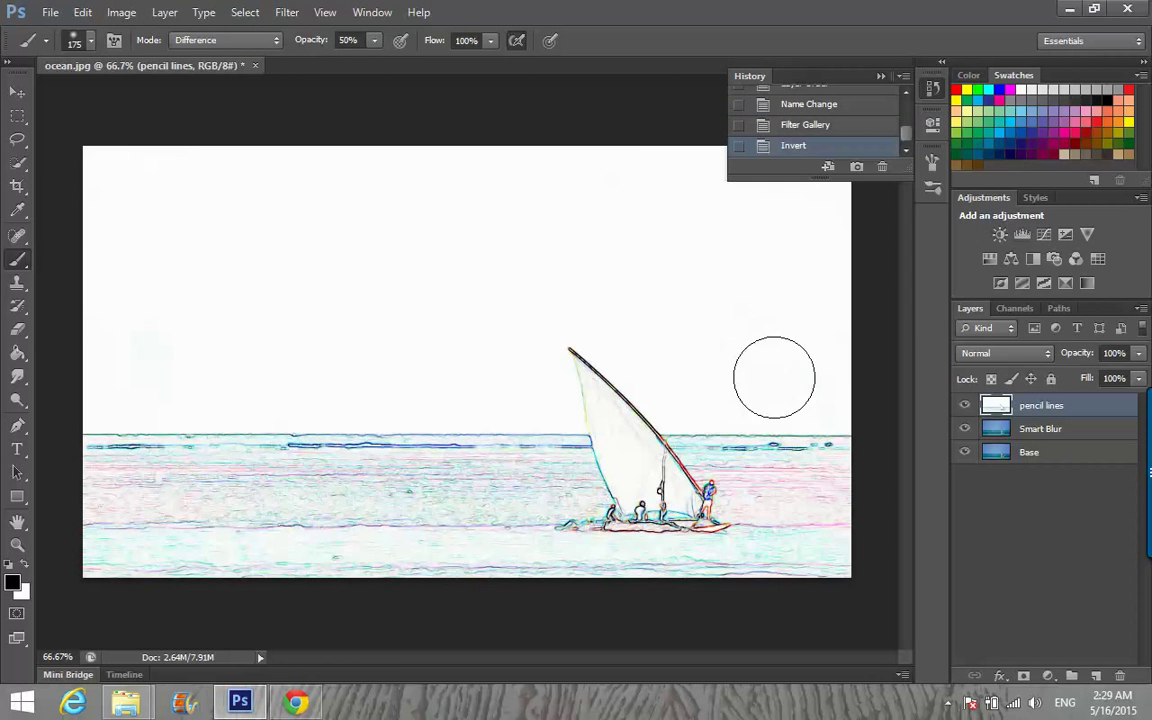
Step: Set the pencil lines layer to Multiply blend mode at 80% opacity
click(1020, 356)
scroll(1022, 360, down, 1)
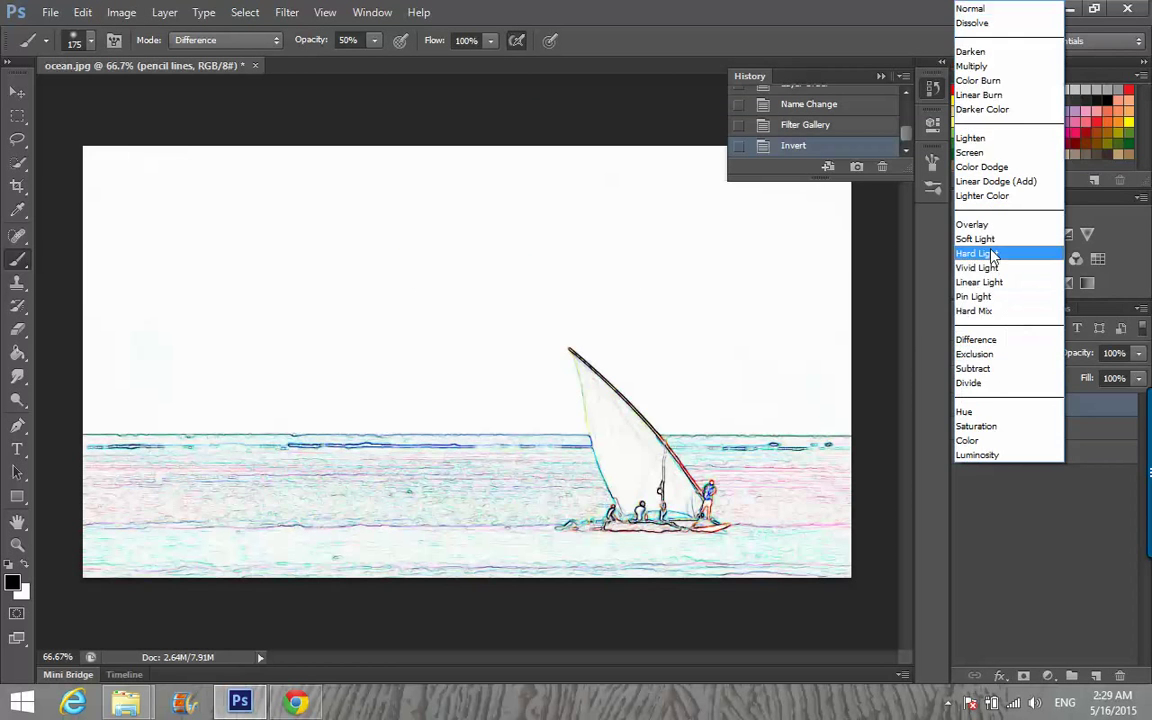
click(984, 66)
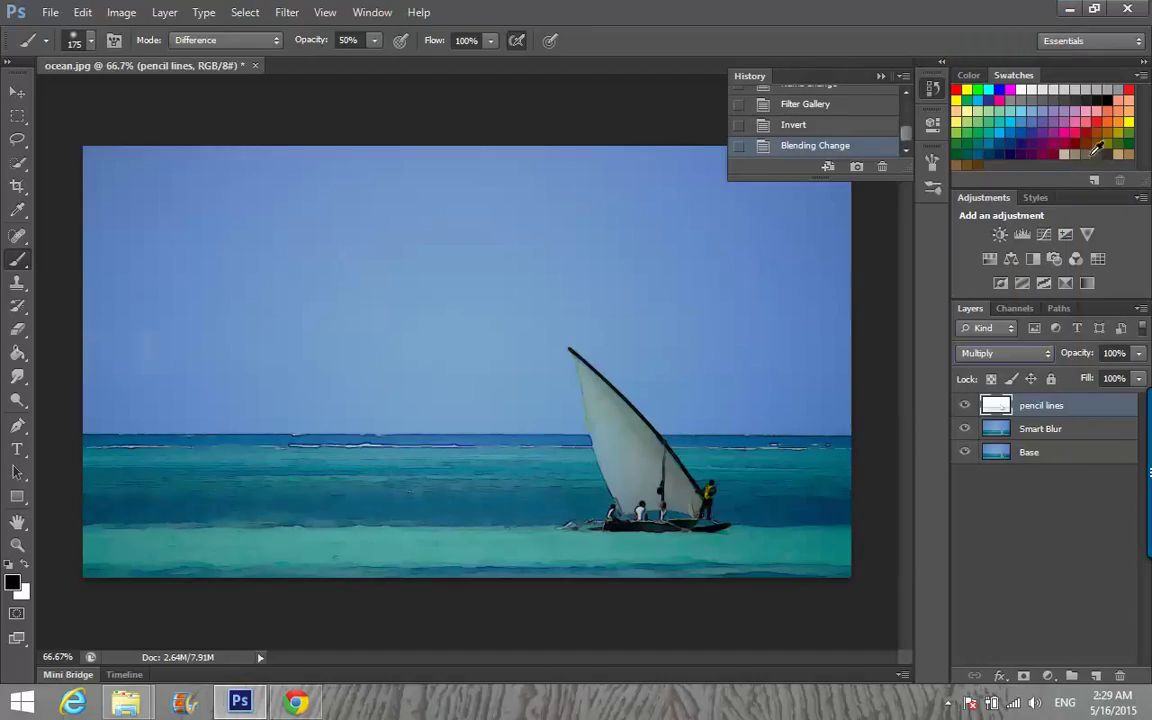
click(1122, 353)
text(10)
key(Return)
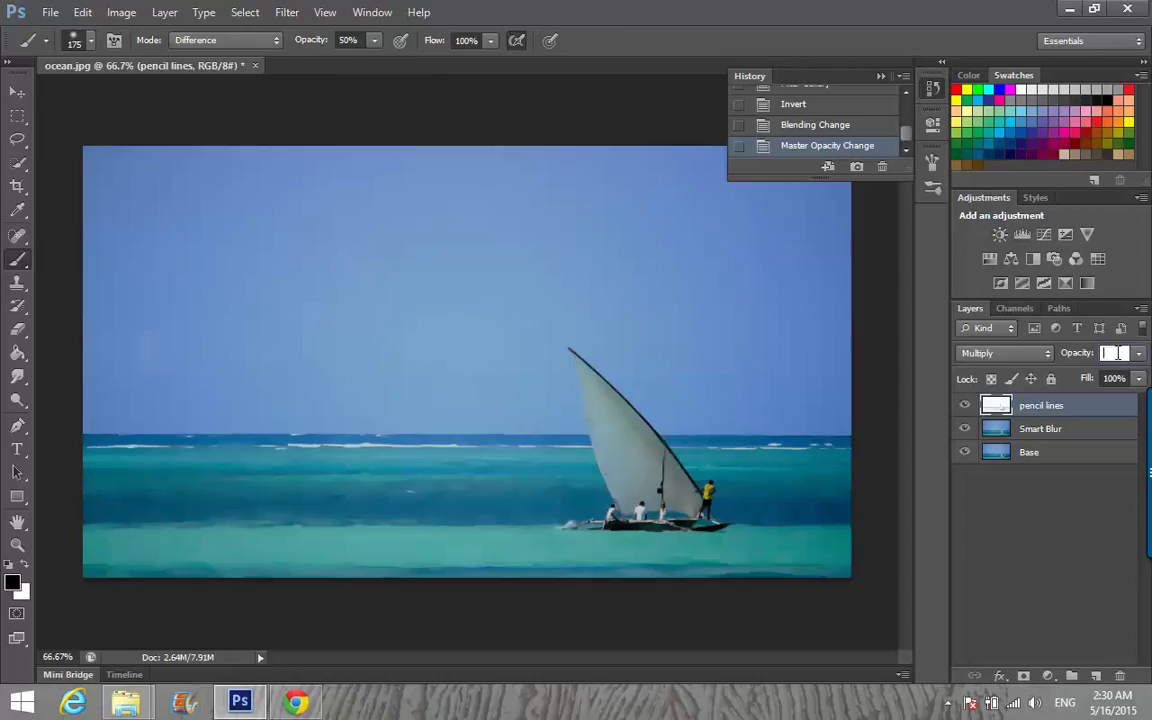
text(80)
key(Return)
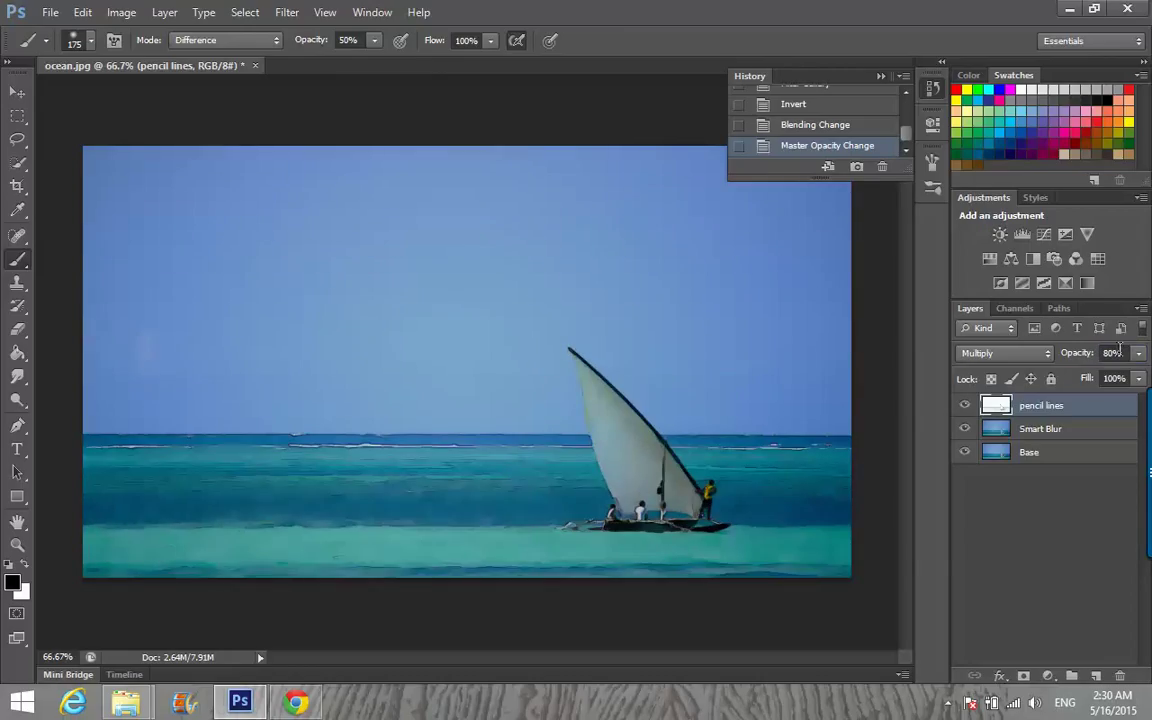
mouse_move(1147, 470)
Step: Duplicate the Smart Blur layer and rename the copy 'brush'
click(1020, 428)
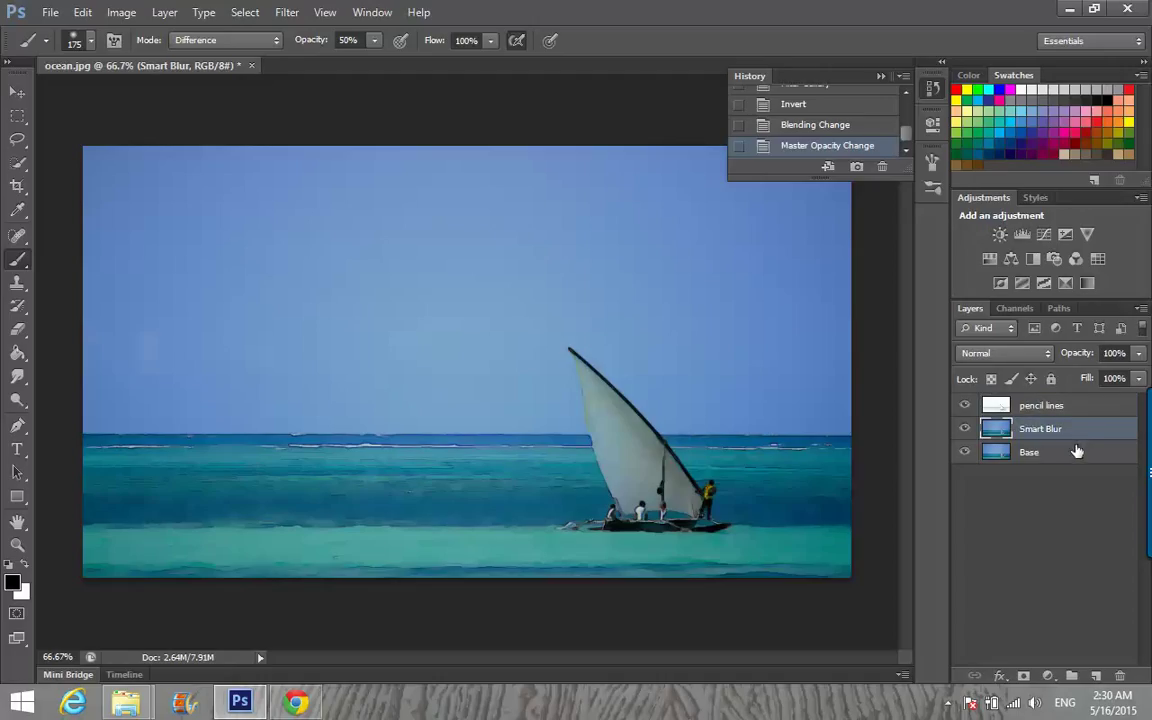
drag(1078, 434, 1096, 678)
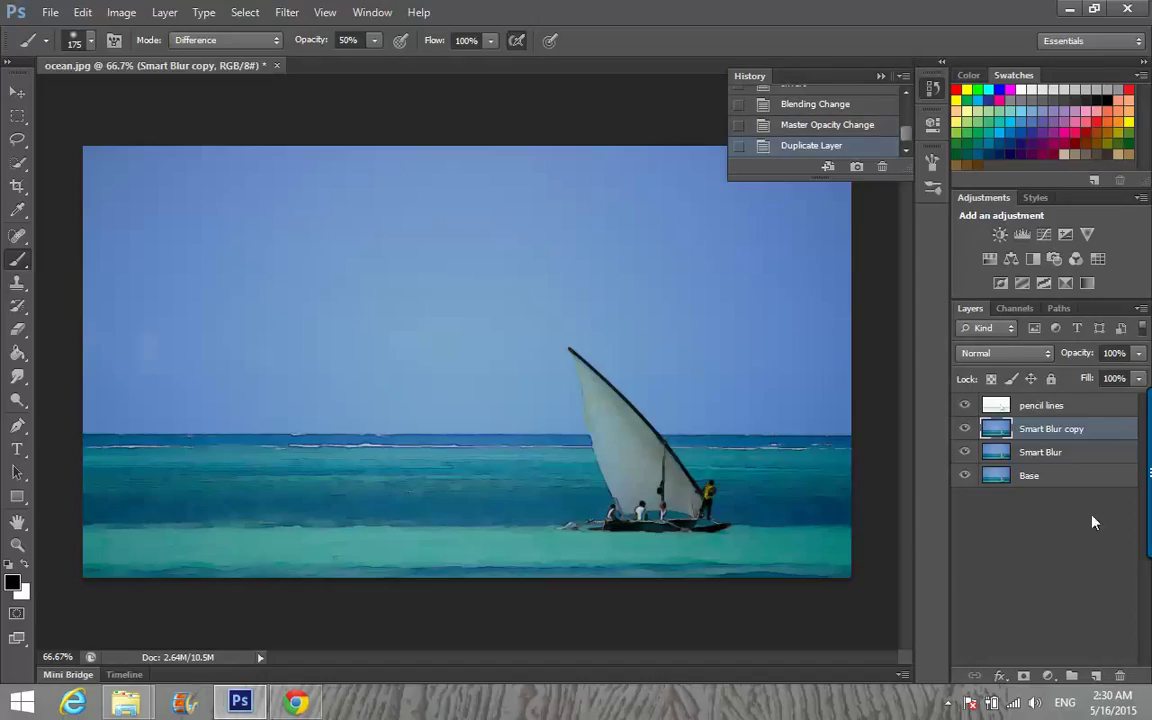
double_click(1058, 430)
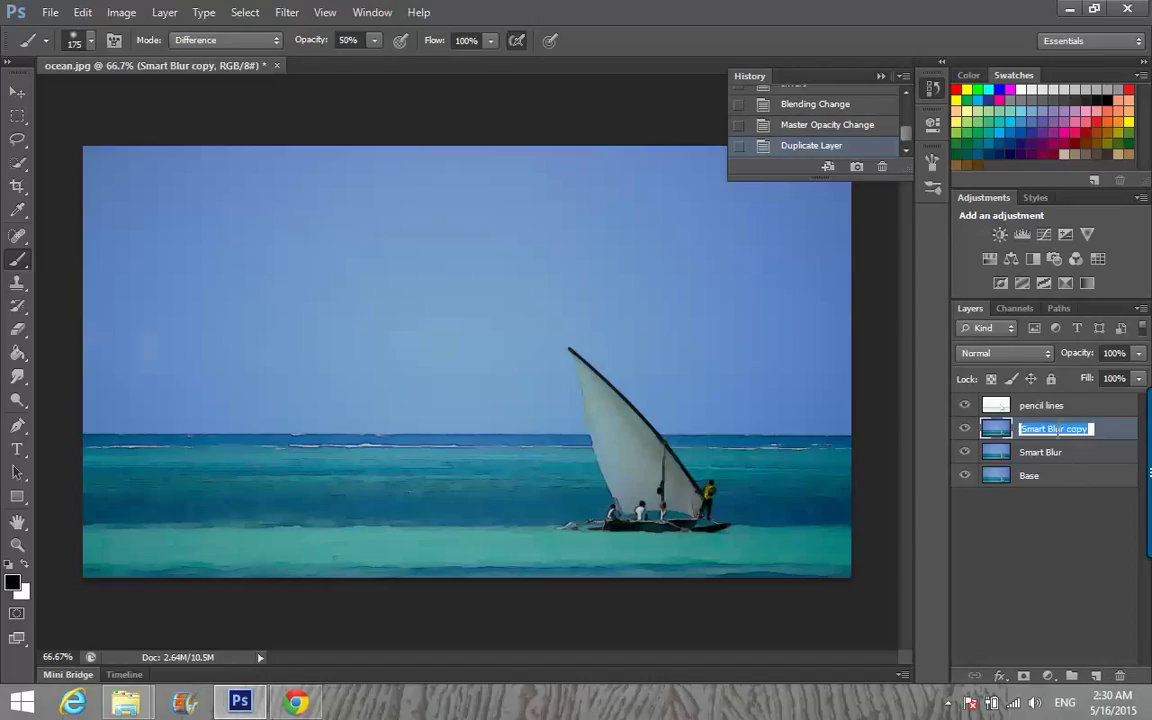
text(brush)
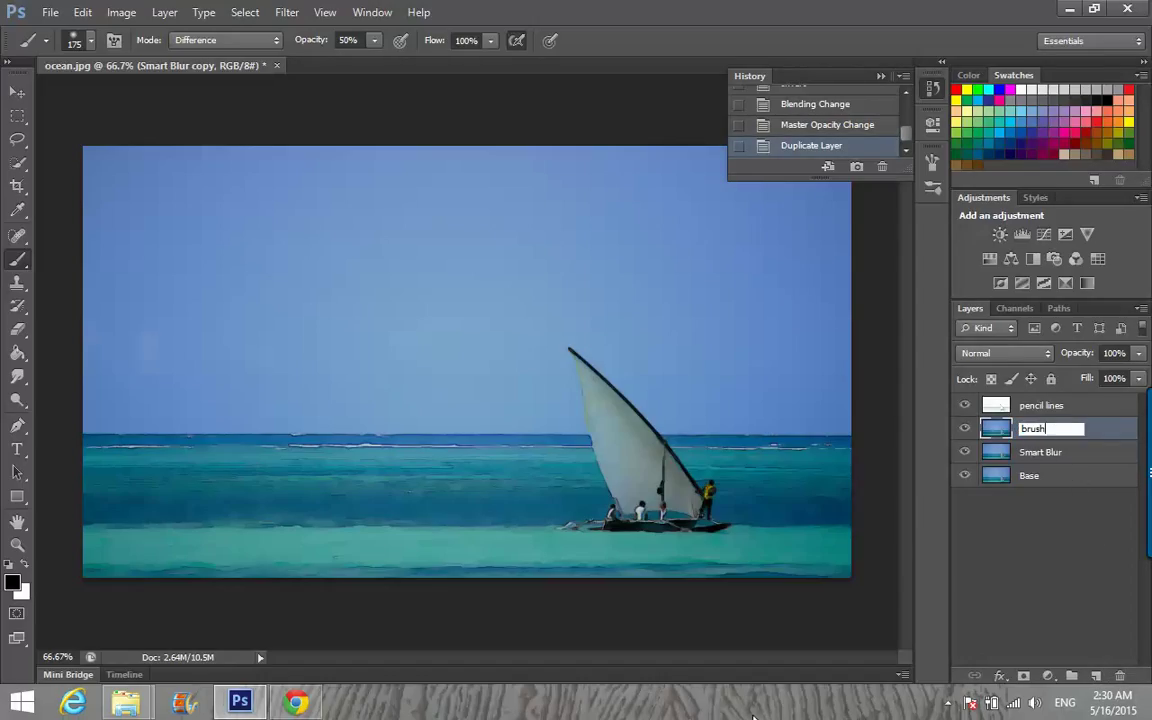
click(985, 590)
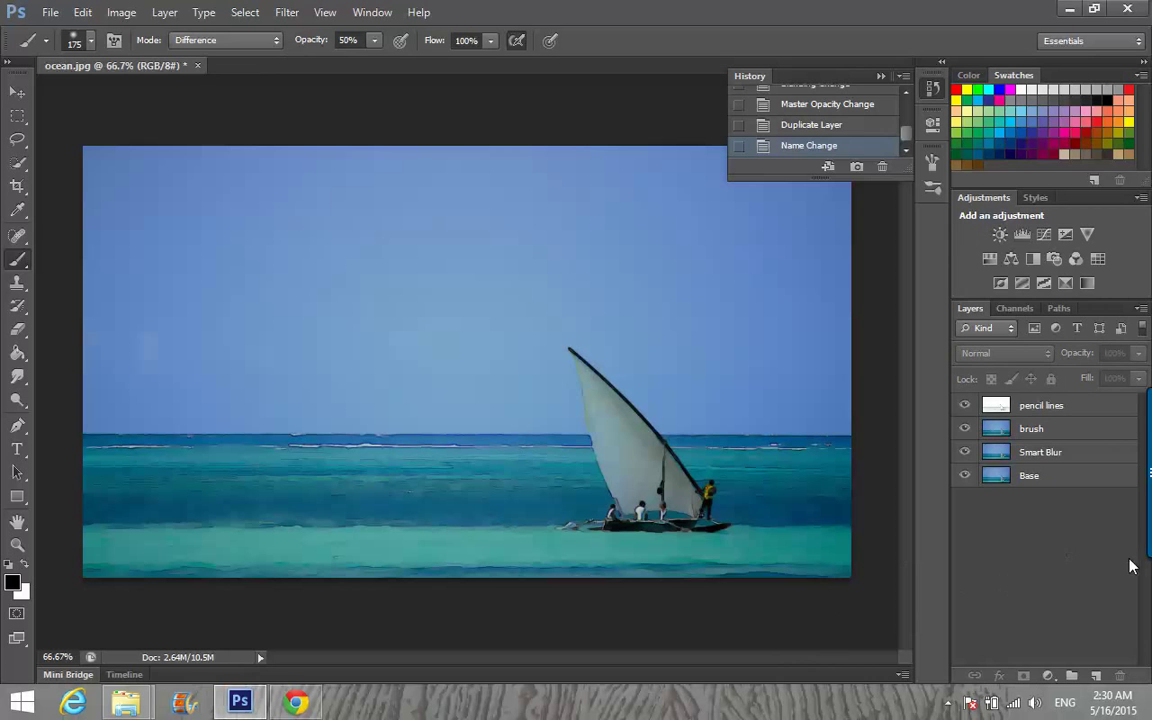
mouse_move(1137, 563)
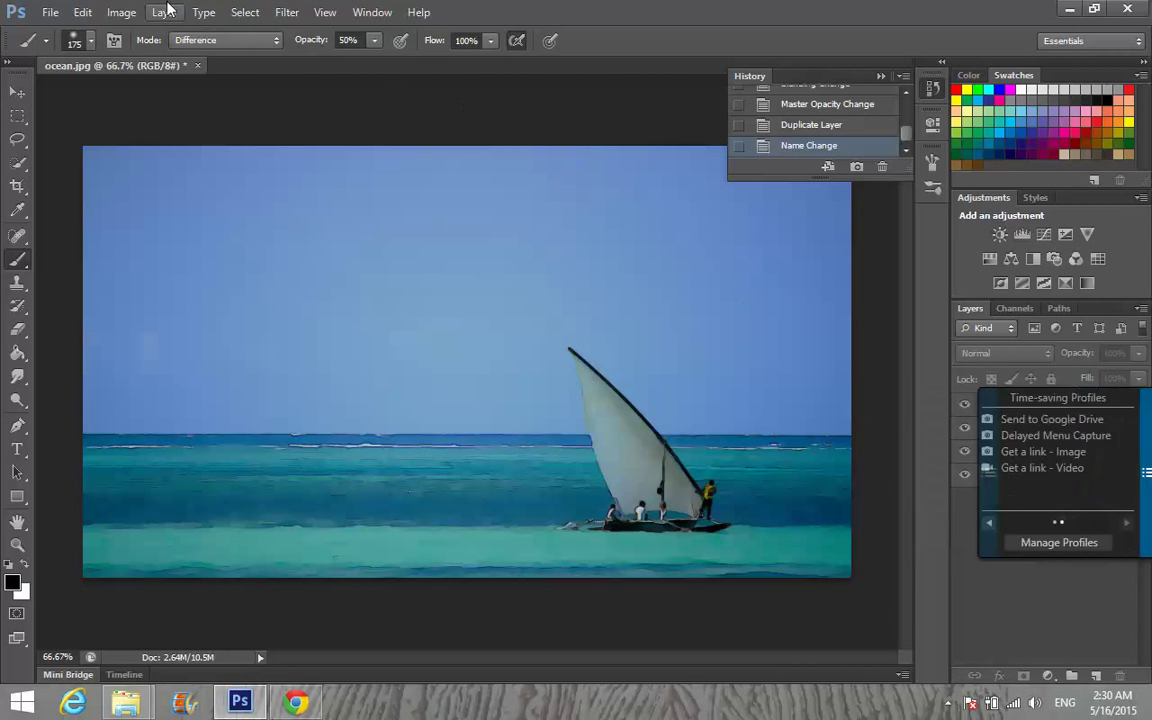
Step: Invert the brush layer and set its blend mode to Color Dodge
click(121, 12)
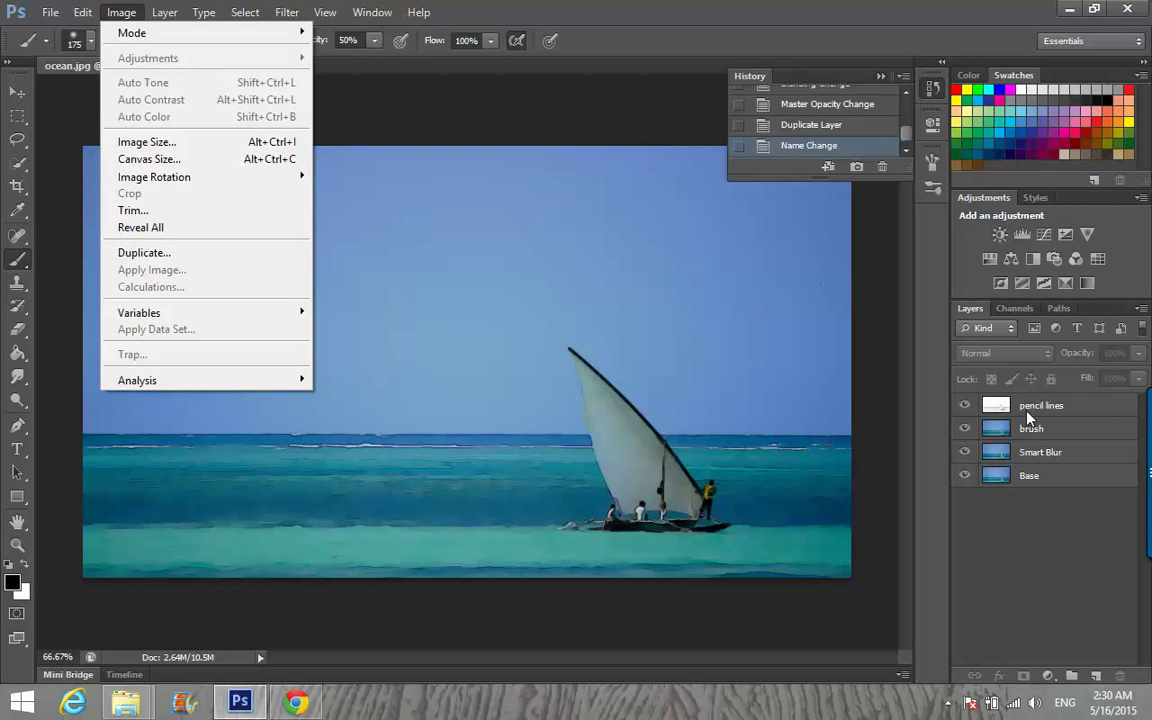
click(1030, 430)
click(124, 12)
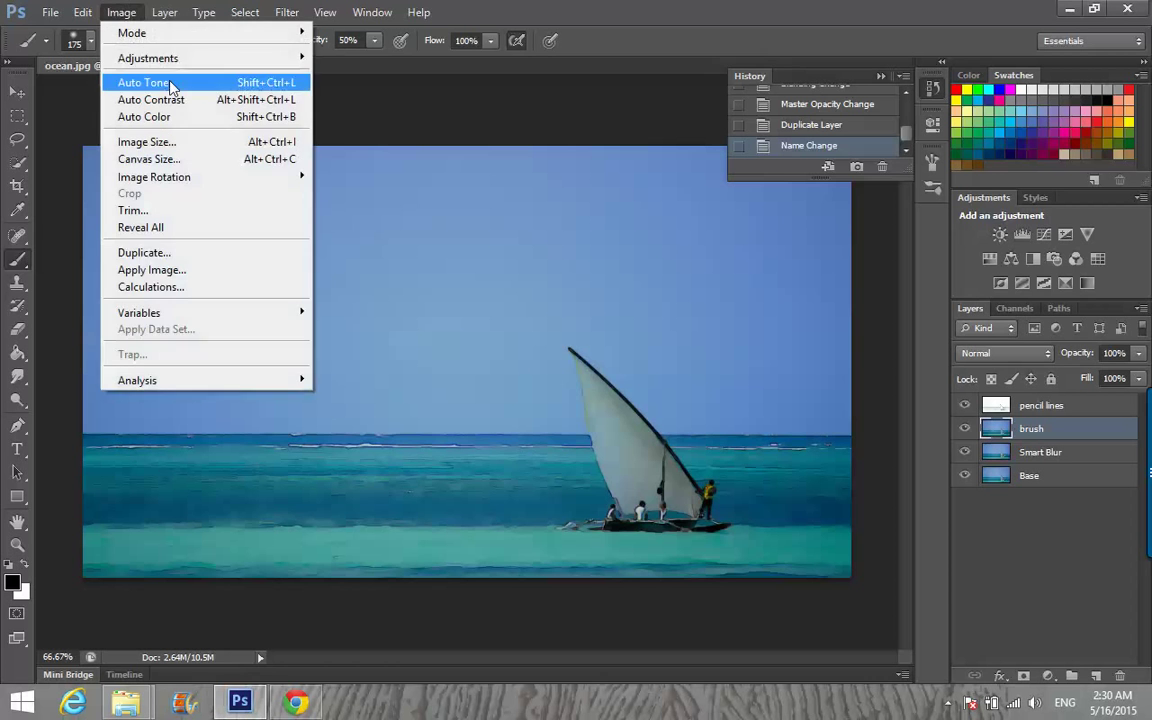
mouse_move(185, 58)
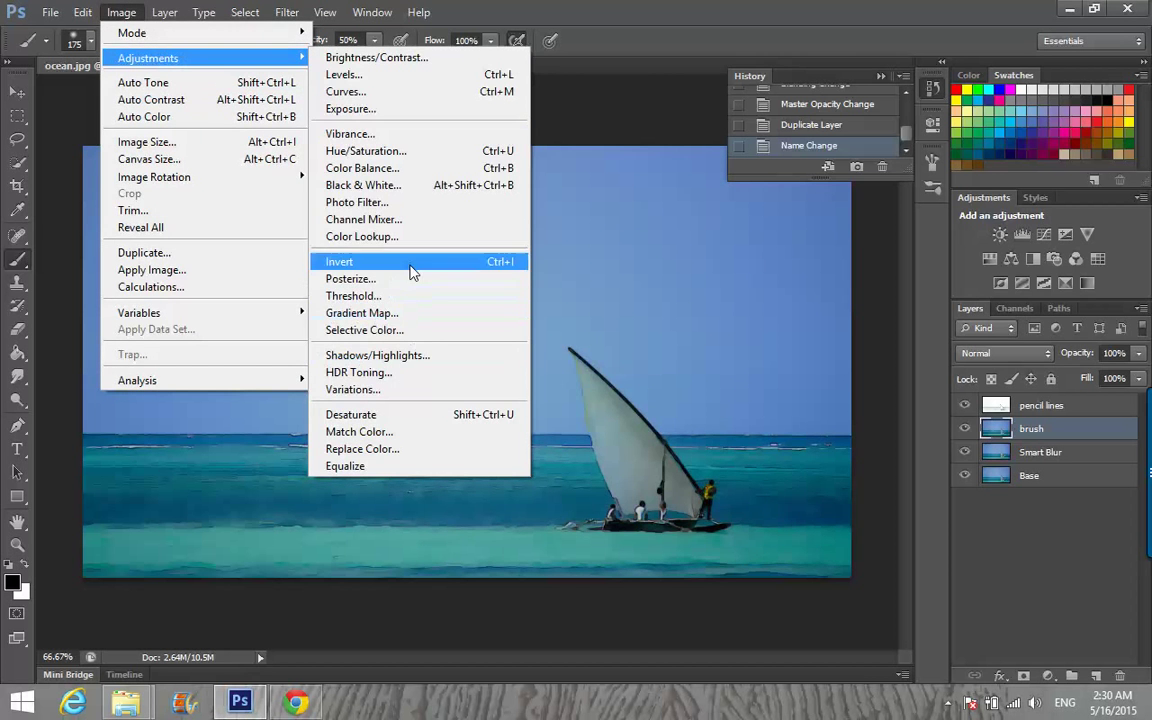
click(412, 262)
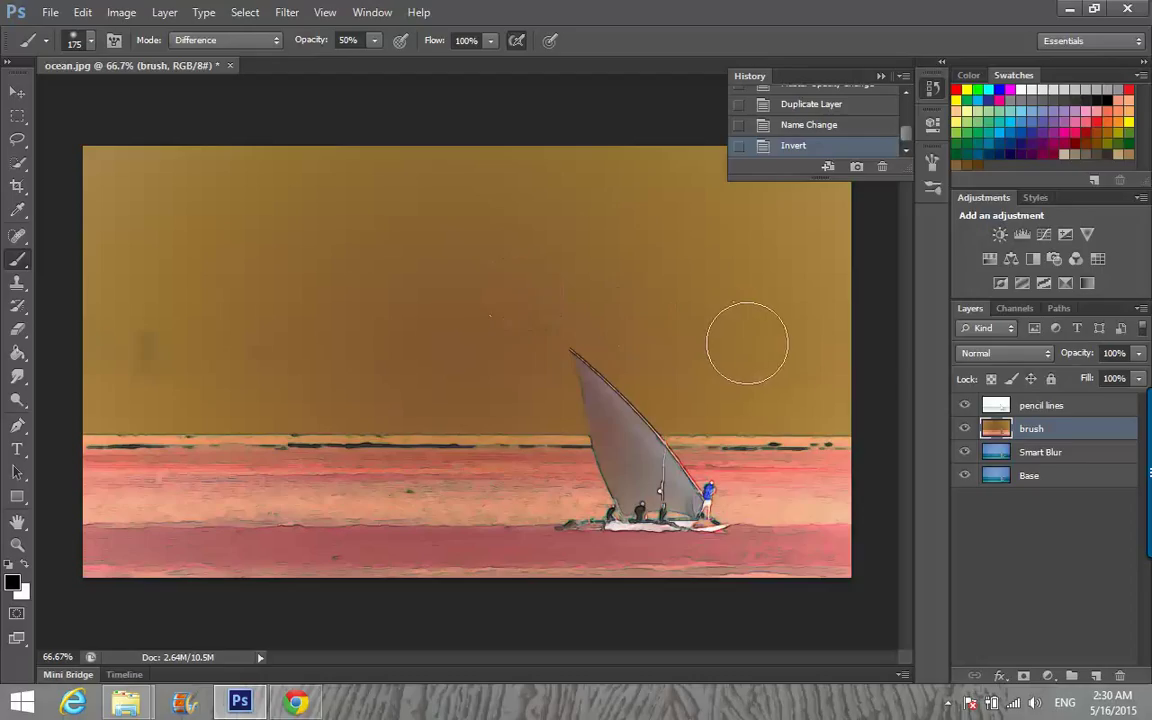
click(992, 356)
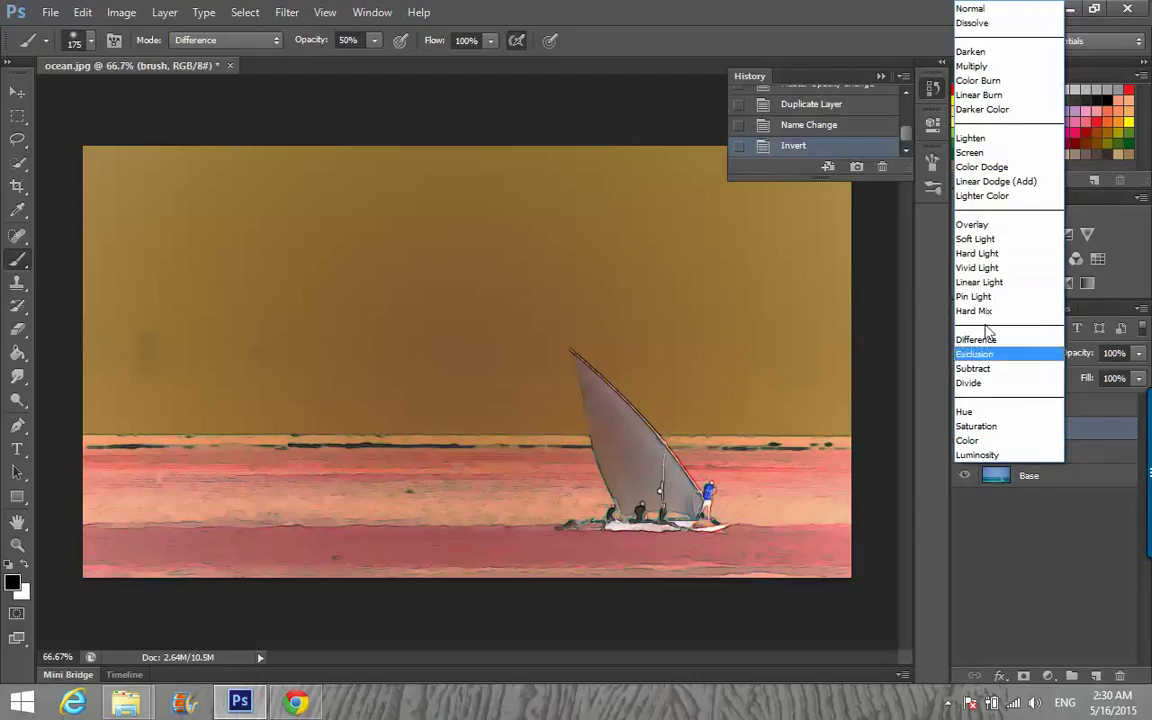
click(998, 167)
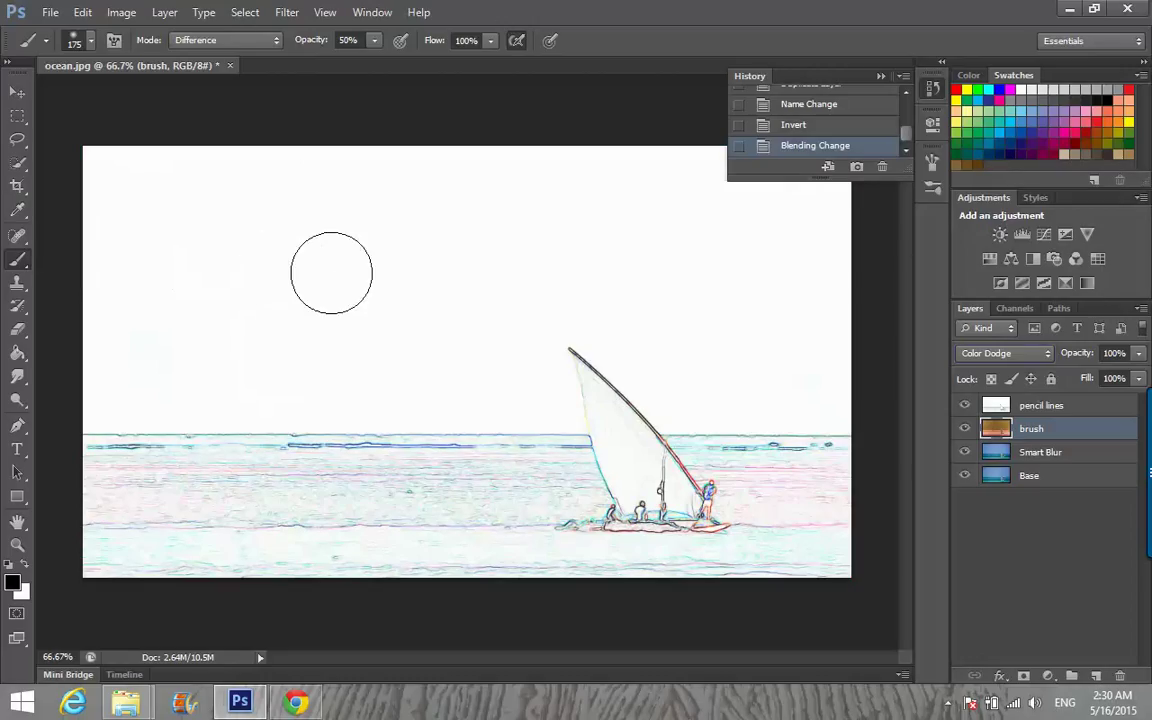
Step: Reset the brush presets to the default brush set
right_click(331, 273)
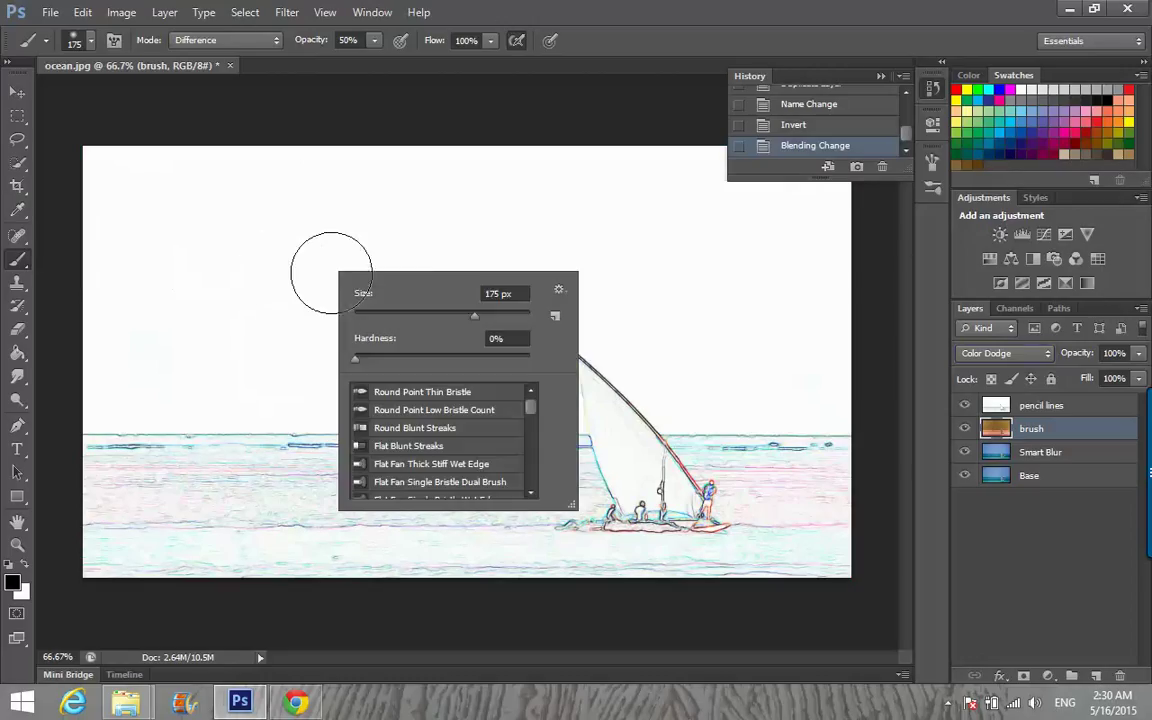
click(560, 292)
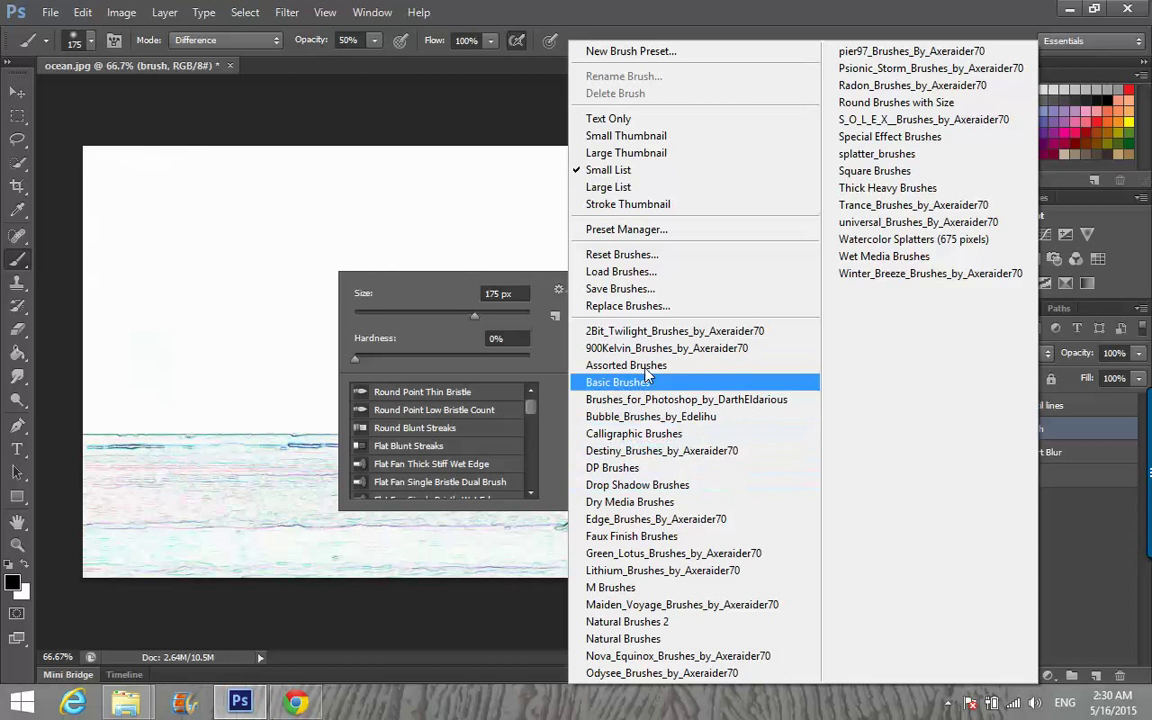
click(607, 254)
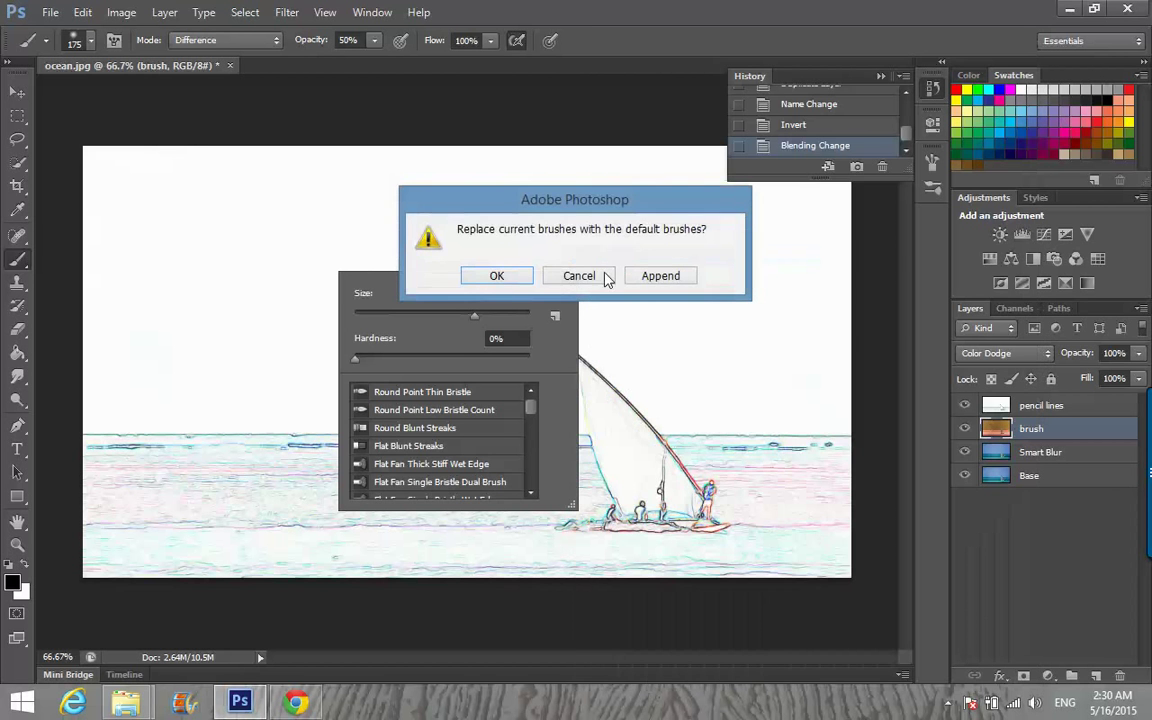
click(497, 277)
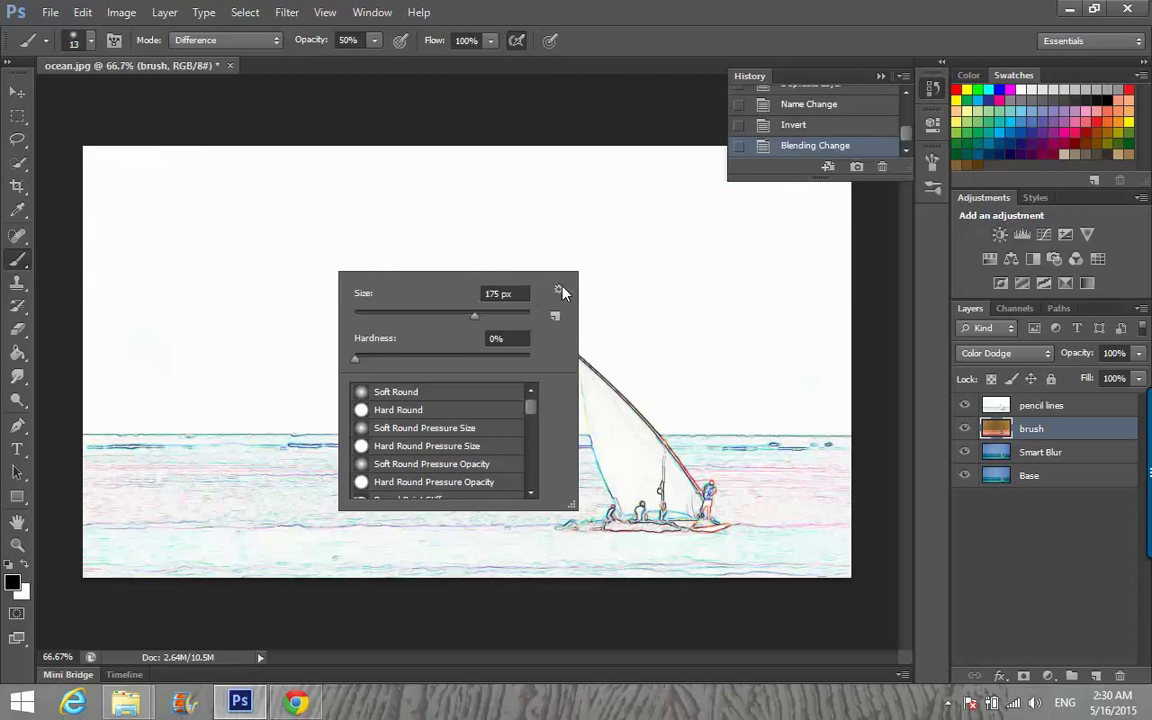
Step: Show brushes as a small list and choose the Dry Brush preset
click(560, 290)
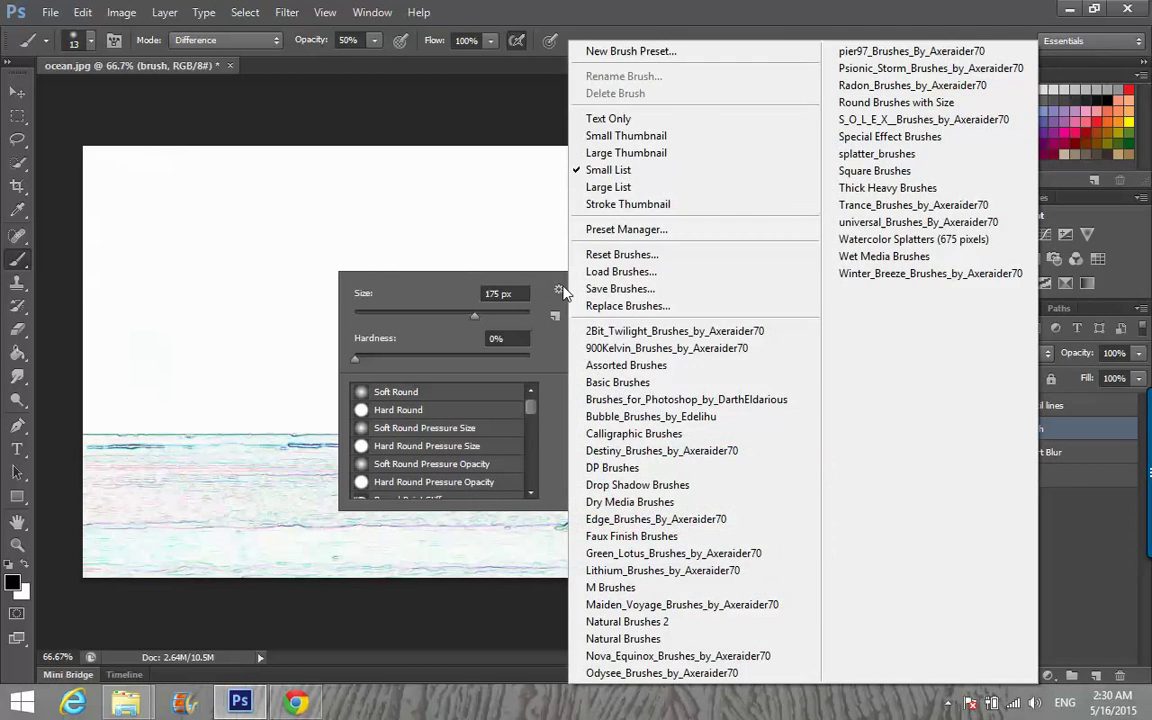
click(615, 172)
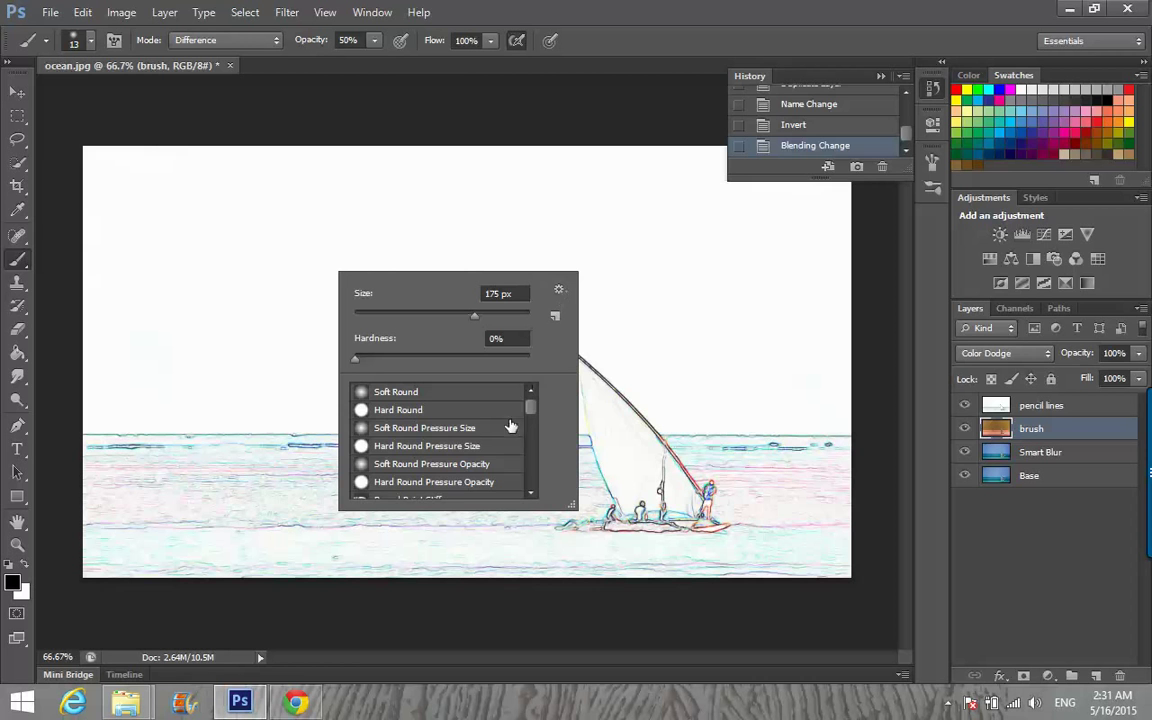
drag(526, 419, 546, 490)
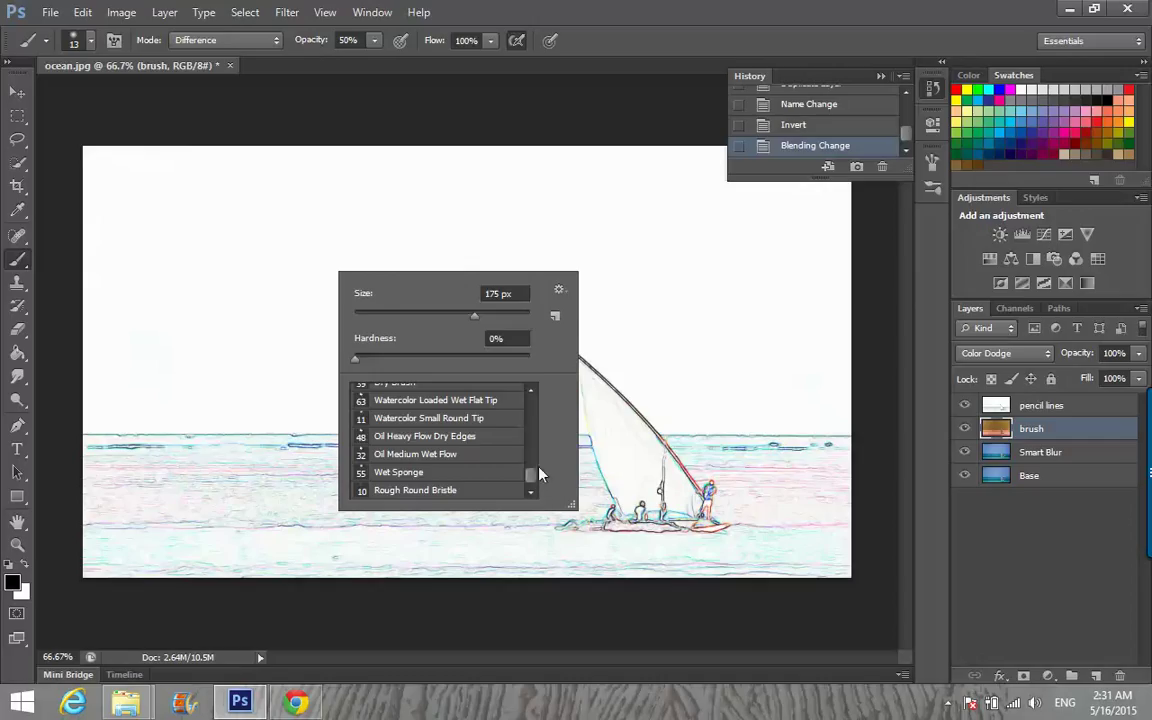
click(530, 390)
click(420, 398)
Step: Enlarge the Dry Brush to 140 px
click(608, 8)
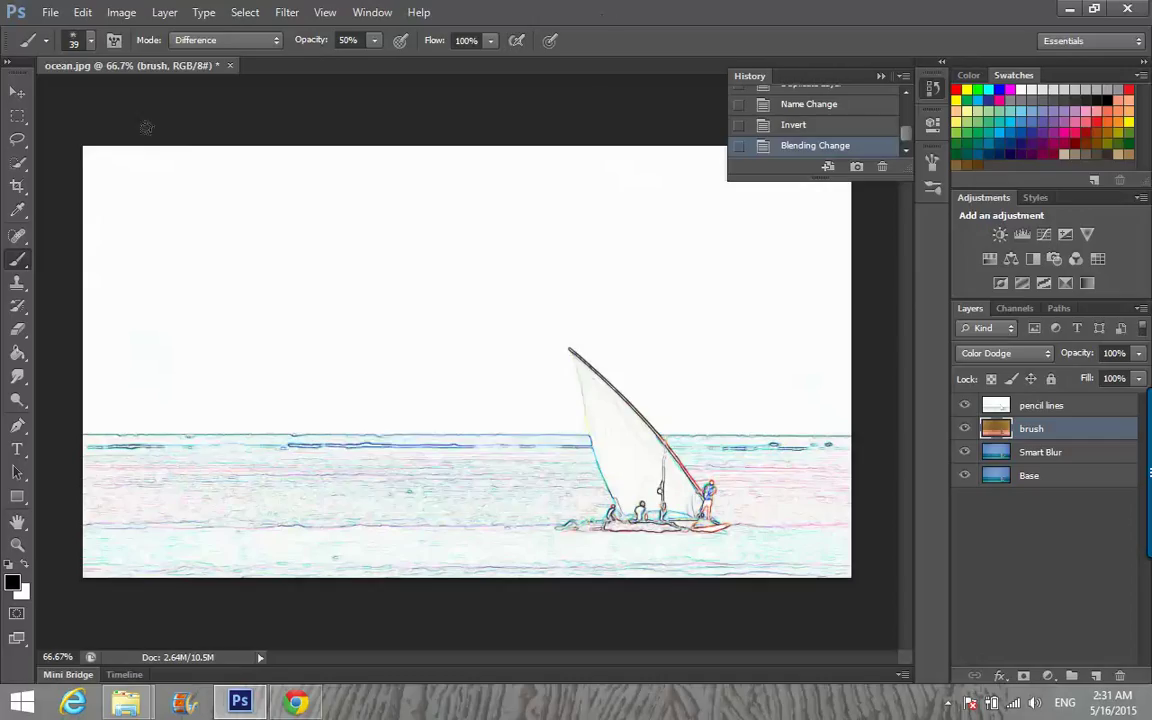
click(91, 40)
drag(104, 101, 140, 102)
scroll(184, 72, down, 8)
key(Return)
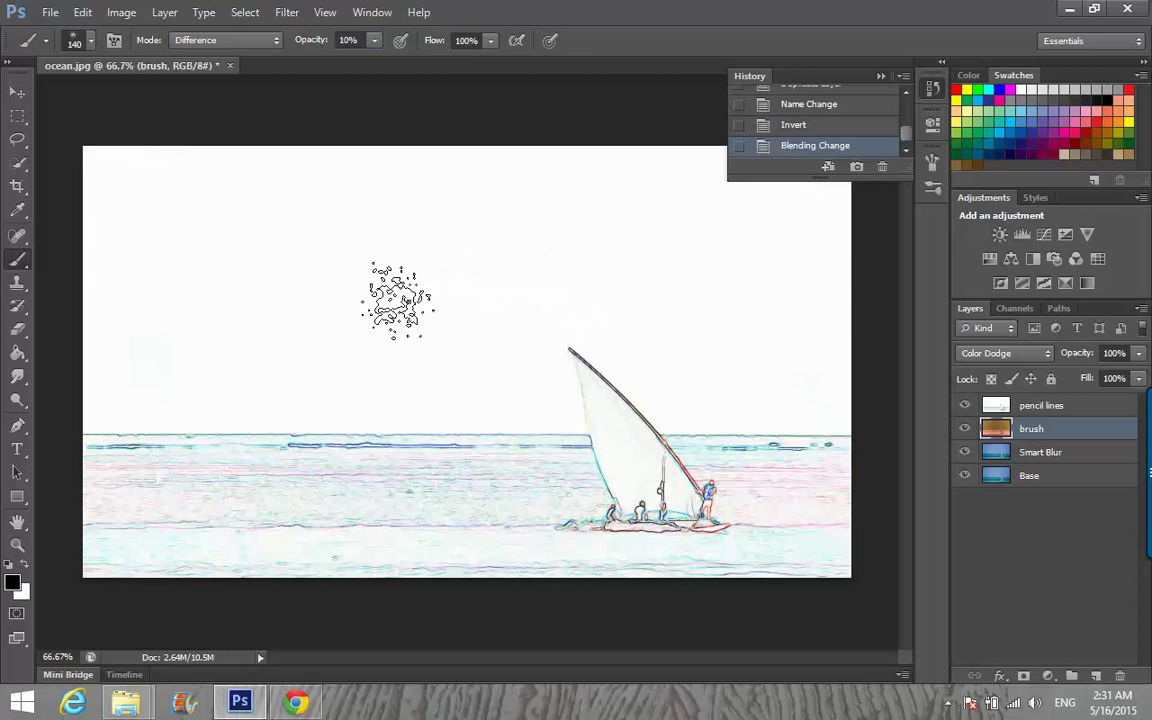
right_click(396, 305)
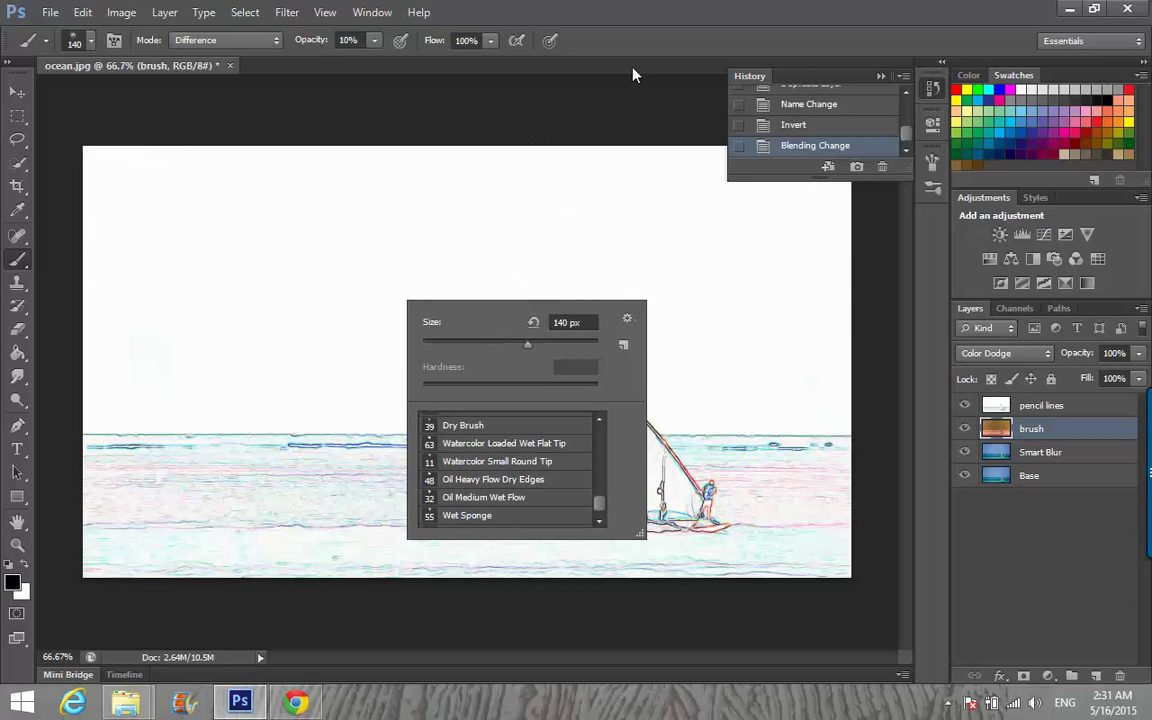
click(795, 8)
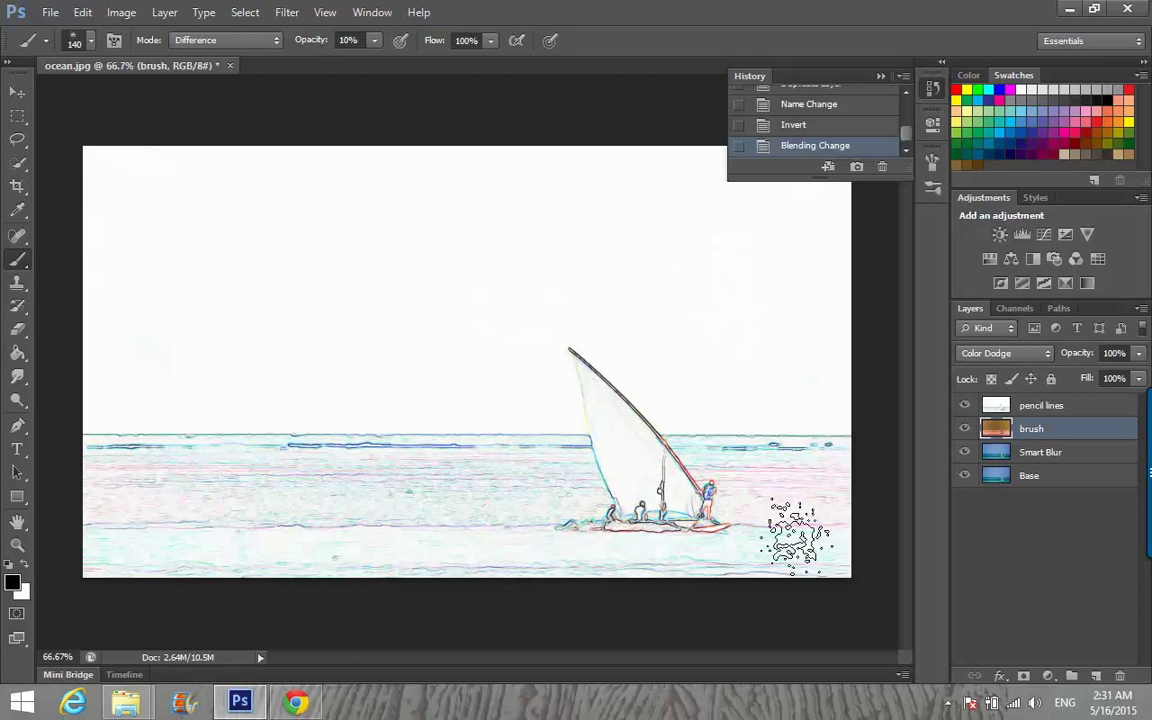
Step: Paint cyan over the water and faint grey washes across the sky and sea
mouse_move(792, 540)
mouse_down()
mouse_move(791, 501)
mouse_move(556, 560)
mouse_move(617, 560)
mouse_move(563, 535)
mouse_move(711, 433)
mouse_move(516, 537)
mouse_move(373, 496)
mouse_move(407, 457)
mouse_move(238, 535)
mouse_move(674, 489)
mouse_up()
mouse_move(450, 430)
mouse_down()
mouse_move(358, 422)
mouse_move(274, 145)
mouse_move(198, 258)
mouse_move(243, 143)
mouse_move(65, 205)
mouse_move(206, 210)
mouse_move(158, 200)
mouse_move(113, 455)
mouse_move(165, 437)
mouse_move(122, 392)
mouse_move(165, 440)
mouse_move(452, 283)
mouse_up()
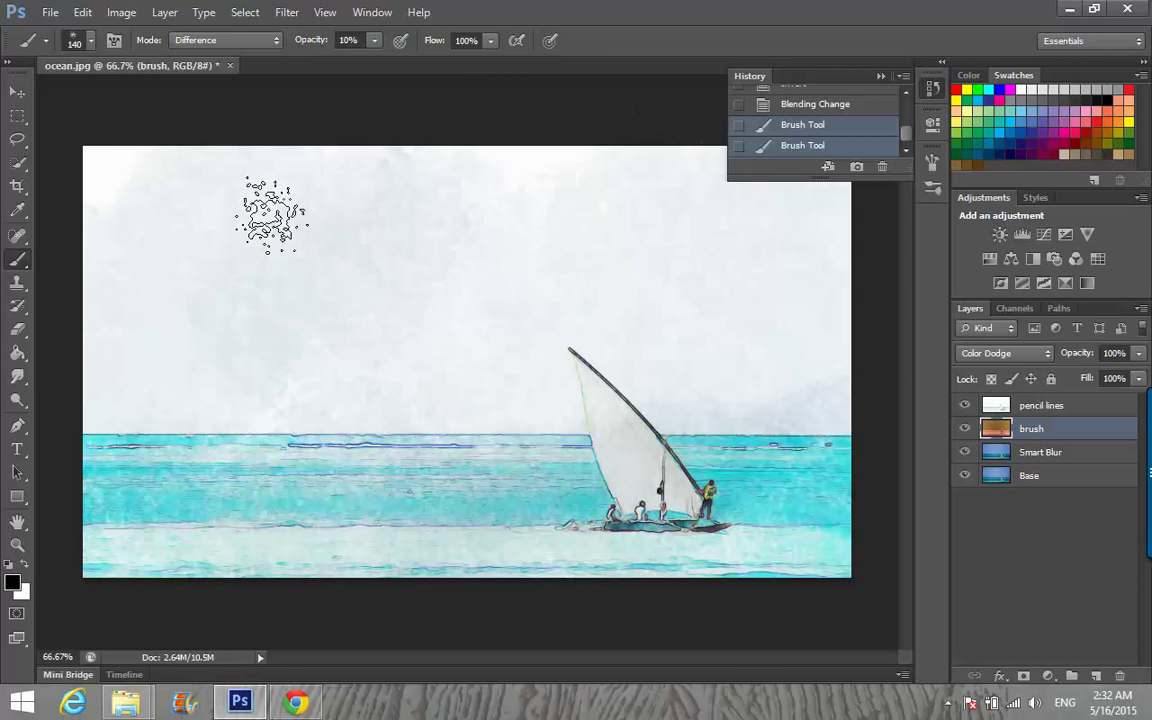
drag(570, 200, 430, 262)
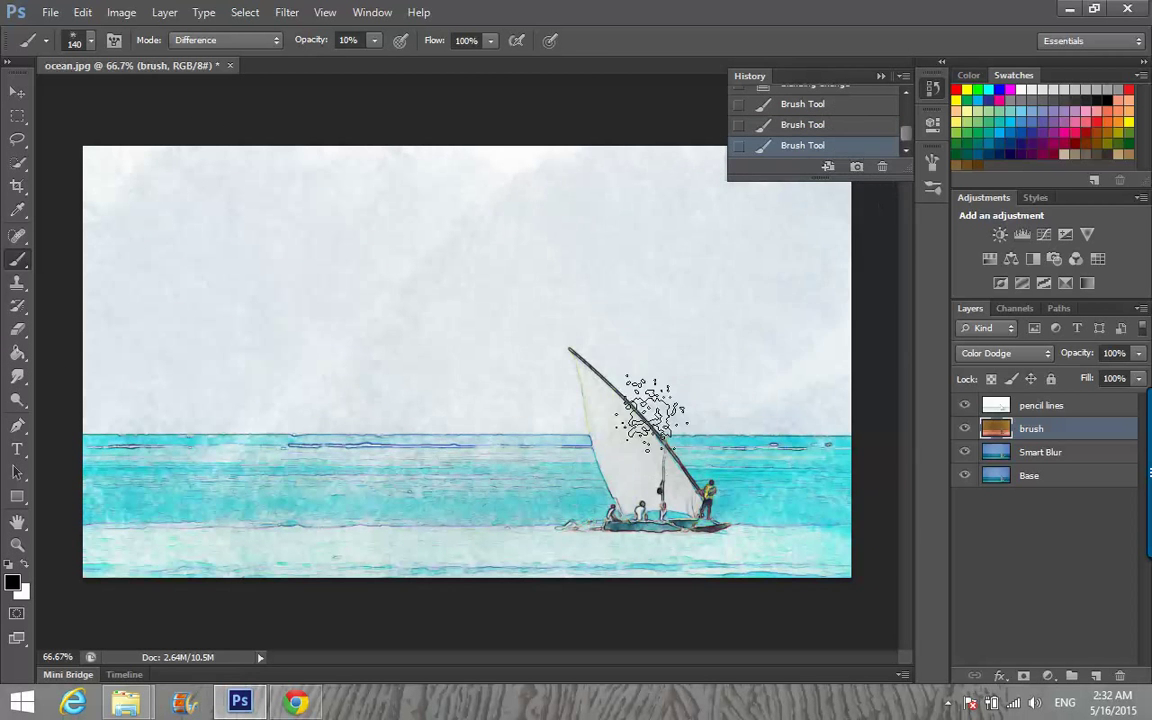
drag(745, 411, 470, 411)
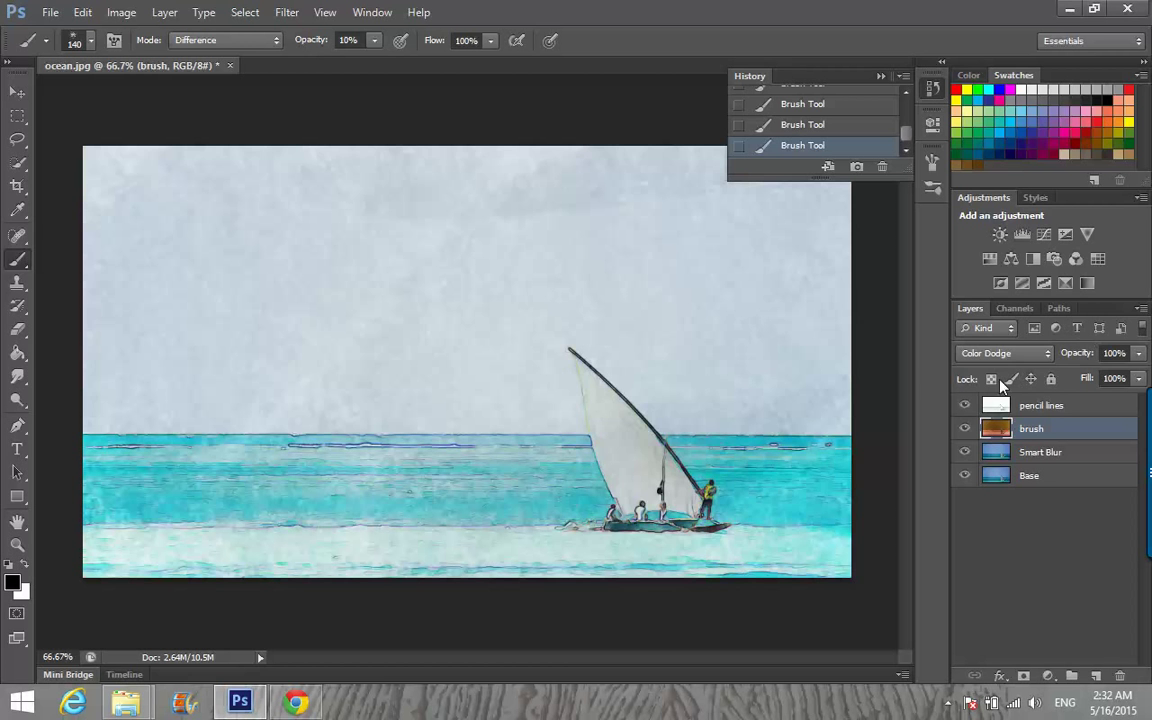
Step: Replace the current brushes with the Wet Media Brushes set
right_click(545, 312)
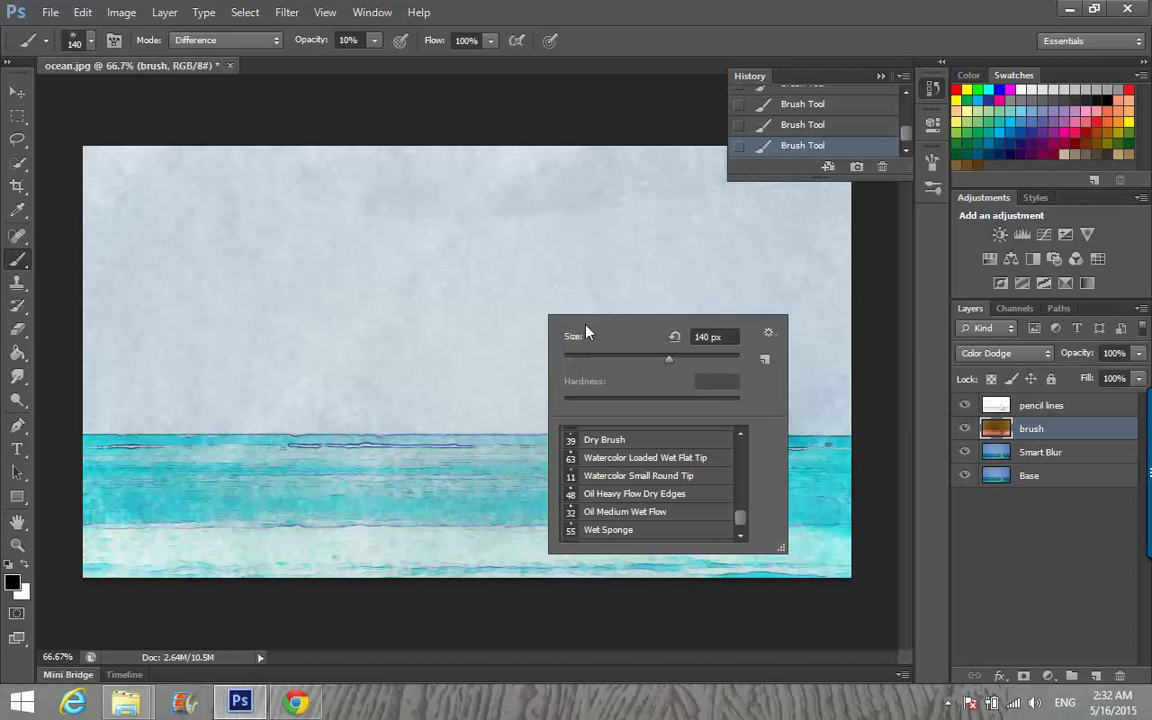
click(768, 337)
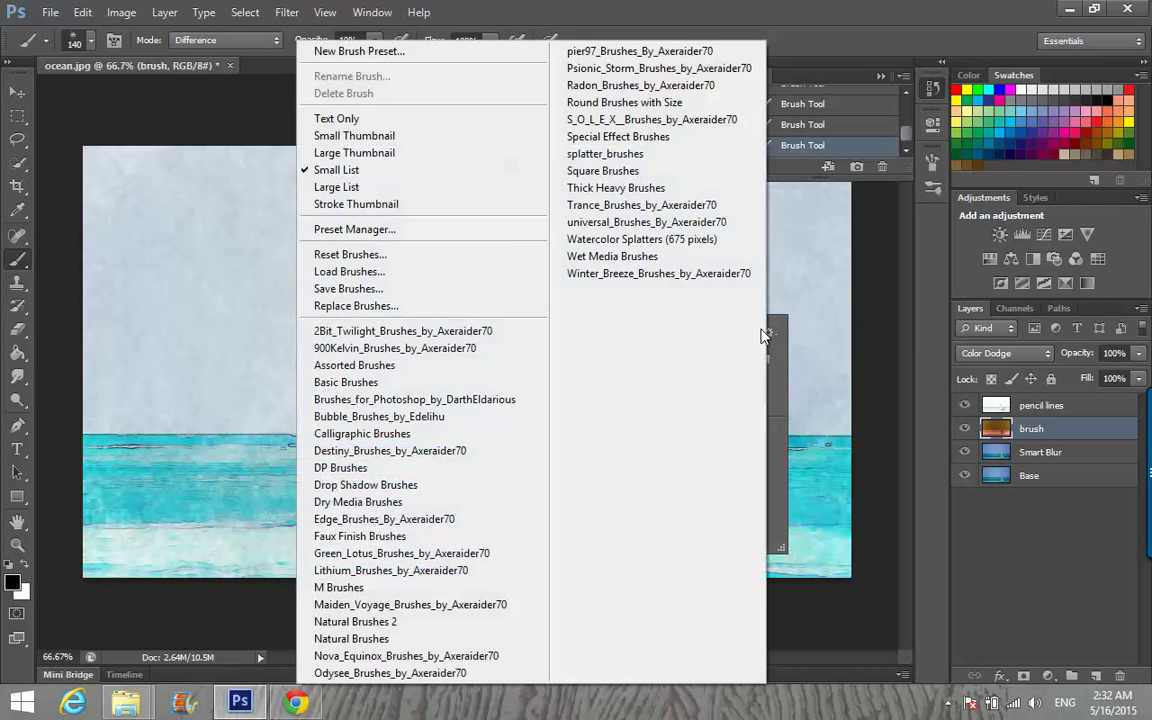
click(607, 260)
click(480, 281)
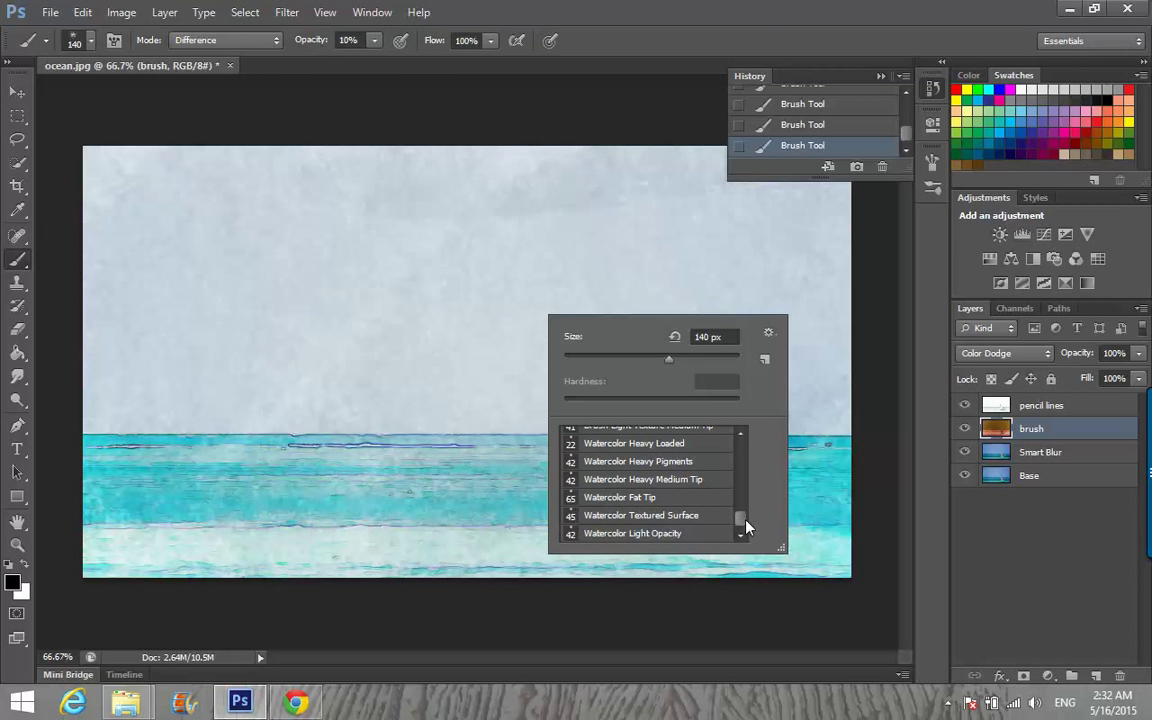
Step: Choose the Watercolor Textured Surface brush and raise its opacity to 50%
click(676, 519)
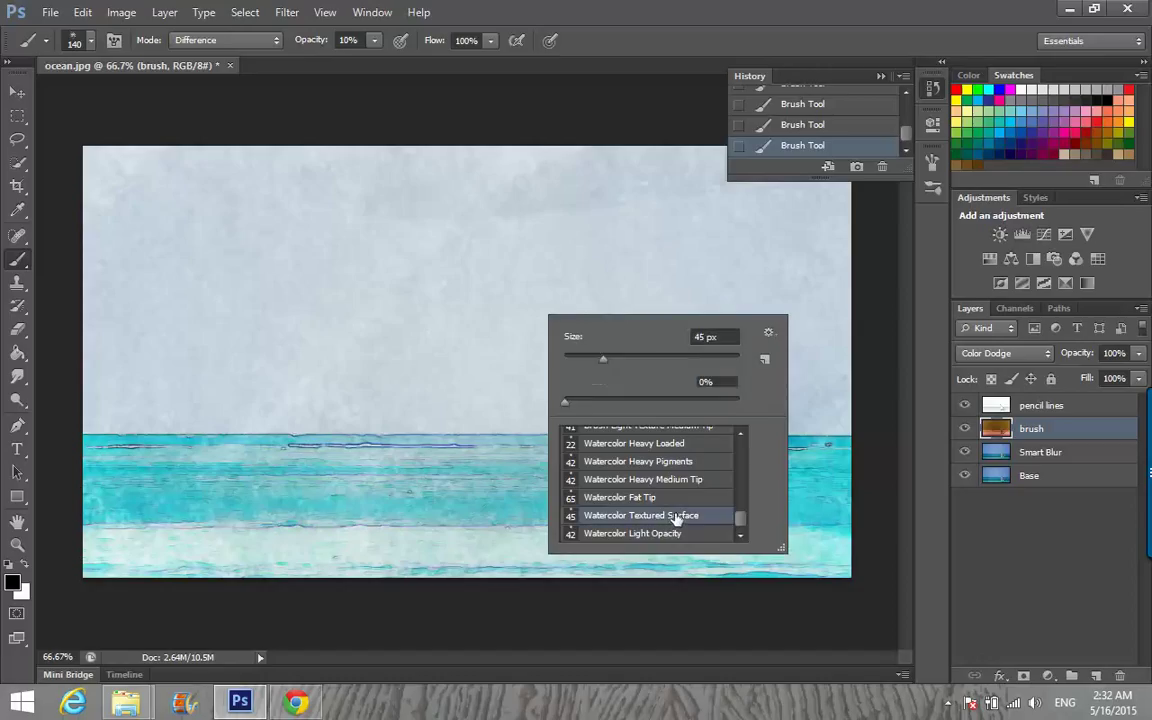
click(646, 8)
click(374, 40)
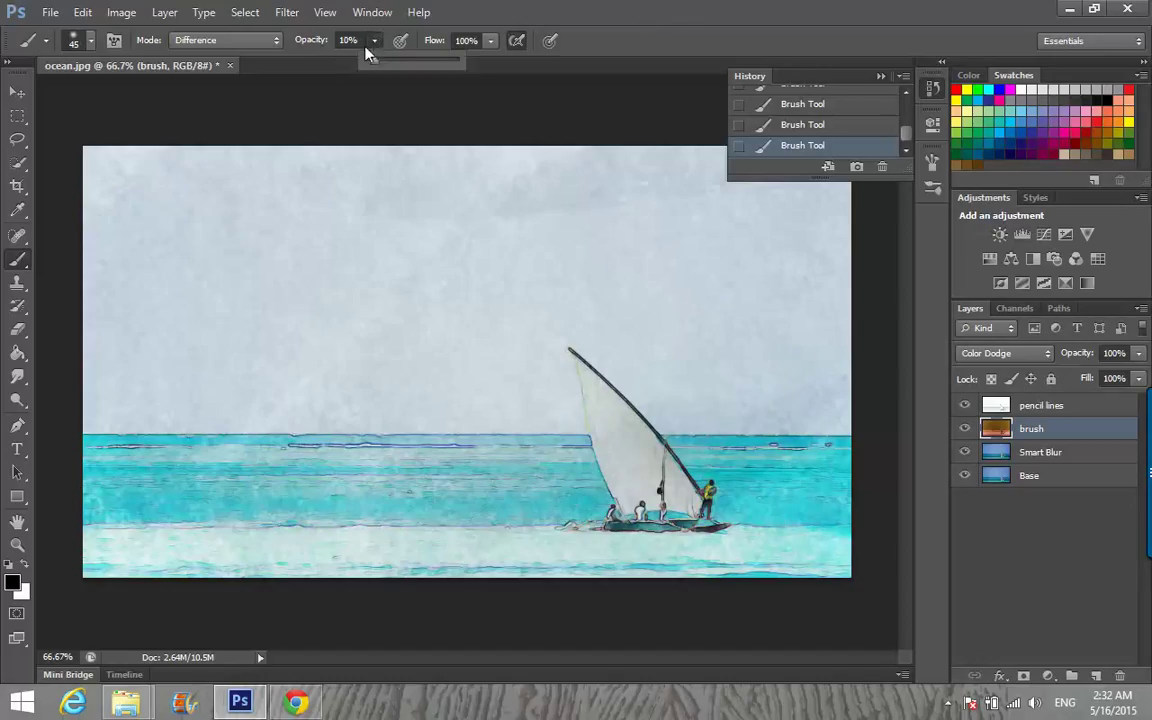
drag(386, 67, 411, 57)
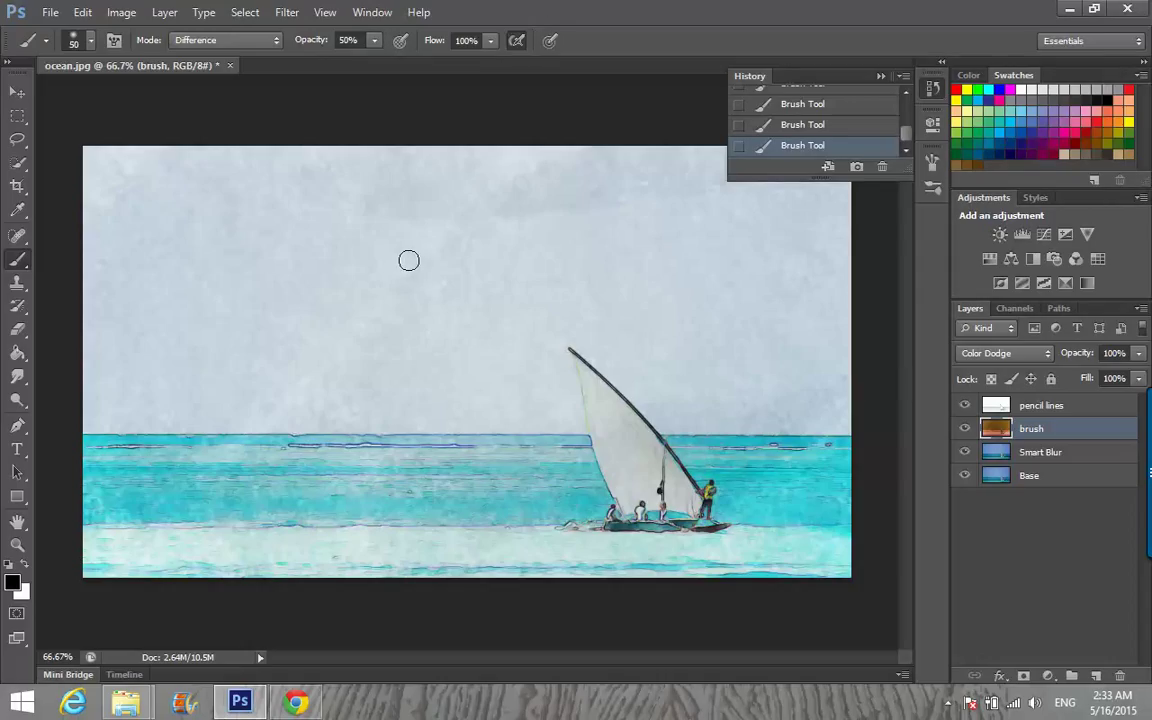
Step: Enlarge the brush to 400 px and paint a large blue stroke across the sky
key(bracketright)
key(bracketright)
key(bracketright)
key(bracketright)
key(bracketright)
key(bracketright)
key(bracketright)
key(bracketright)
key(bracketright)
key(bracketright)
key(bracketright)
key(bracketright)
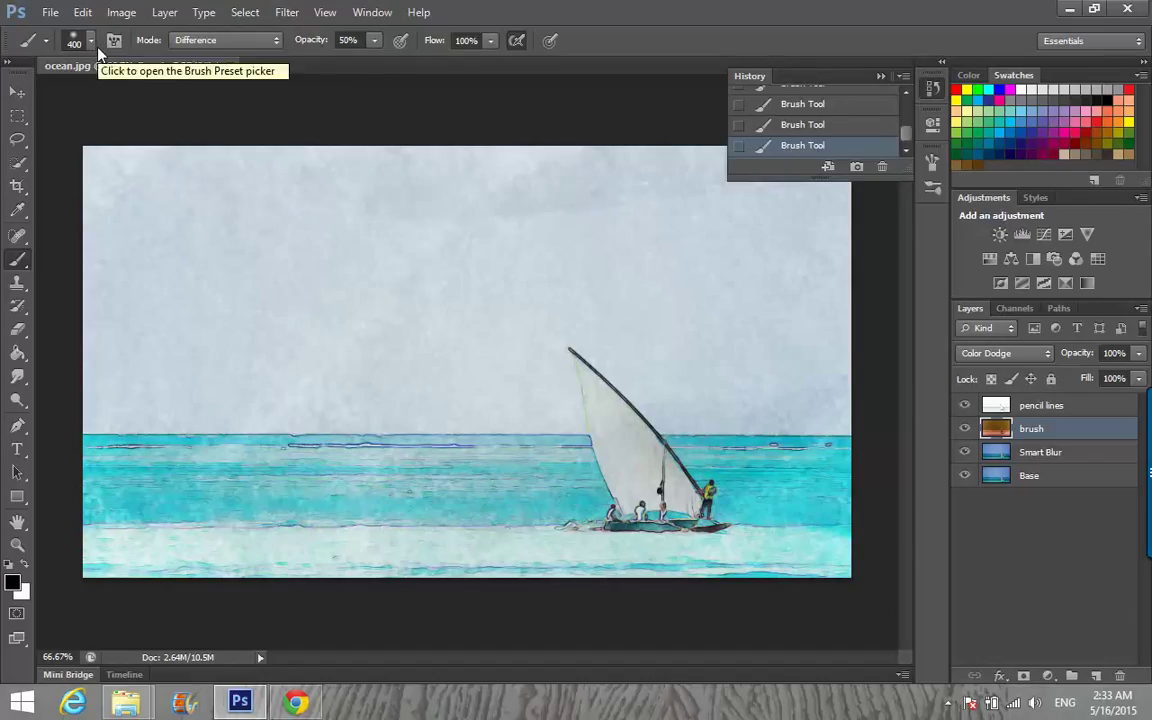
click(24, 565)
mouse_move(185, 368)
mouse_down()
mouse_move(358, 216)
mouse_move(0, 345)
mouse_move(177, 236)
mouse_move(155, 232)
mouse_move(70, 496)
mouse_move(206, 567)
mouse_move(416, 442)
mouse_move(320, 537)
mouse_move(129, 600)
mouse_up()
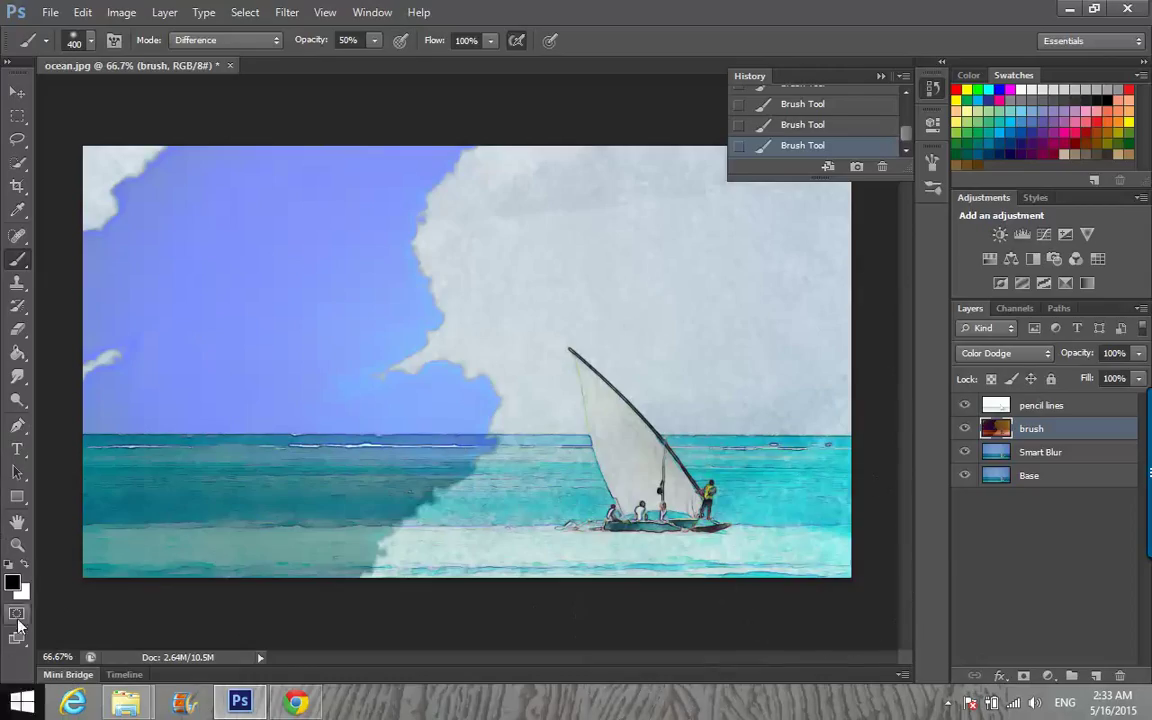
Step: Swap colours, undo stray strokes, and repaint blue across the sky into the sea
click(20, 550)
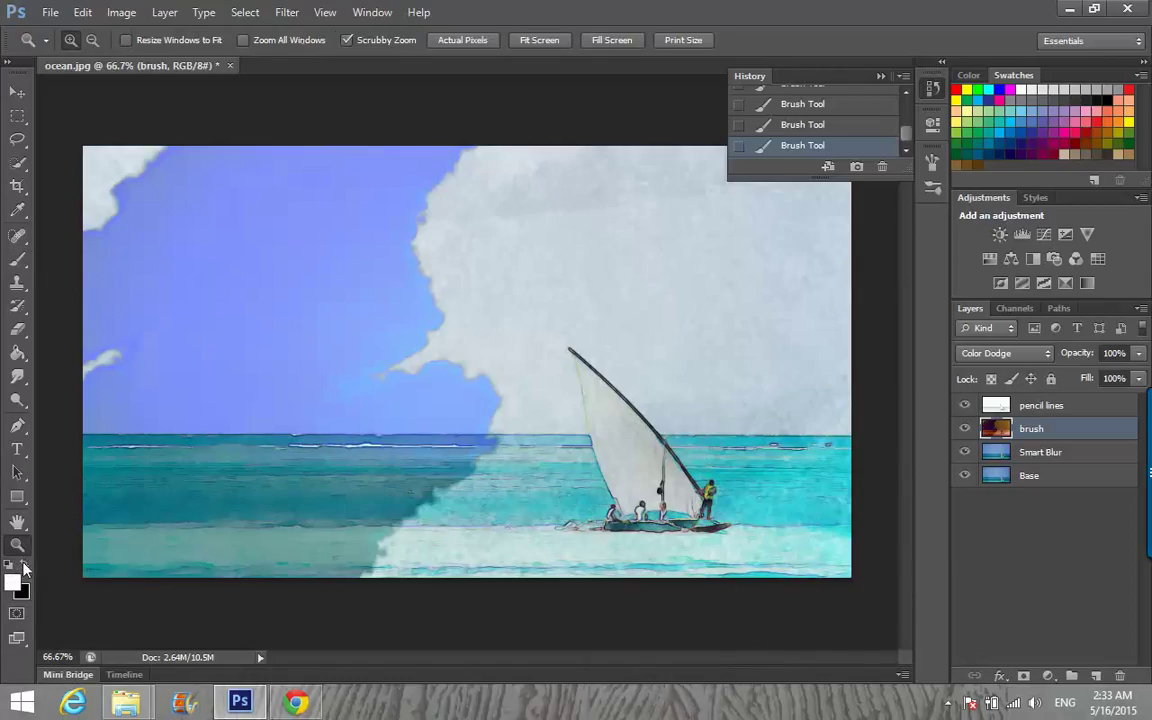
click(18, 260)
mouse_move(386, 309)
mouse_down()
mouse_move(468, 281)
mouse_move(646, 163)
mouse_move(291, 367)
mouse_move(334, 262)
mouse_move(77, 376)
mouse_move(227, 256)
mouse_move(0, 321)
mouse_move(172, 181)
mouse_move(21, 380)
mouse_move(516, 411)
mouse_move(178, 566)
mouse_move(544, 391)
mouse_move(406, 443)
mouse_move(211, 491)
mouse_move(407, 384)
mouse_move(461, 502)
mouse_move(624, 488)
mouse_move(453, 530)
mouse_up()
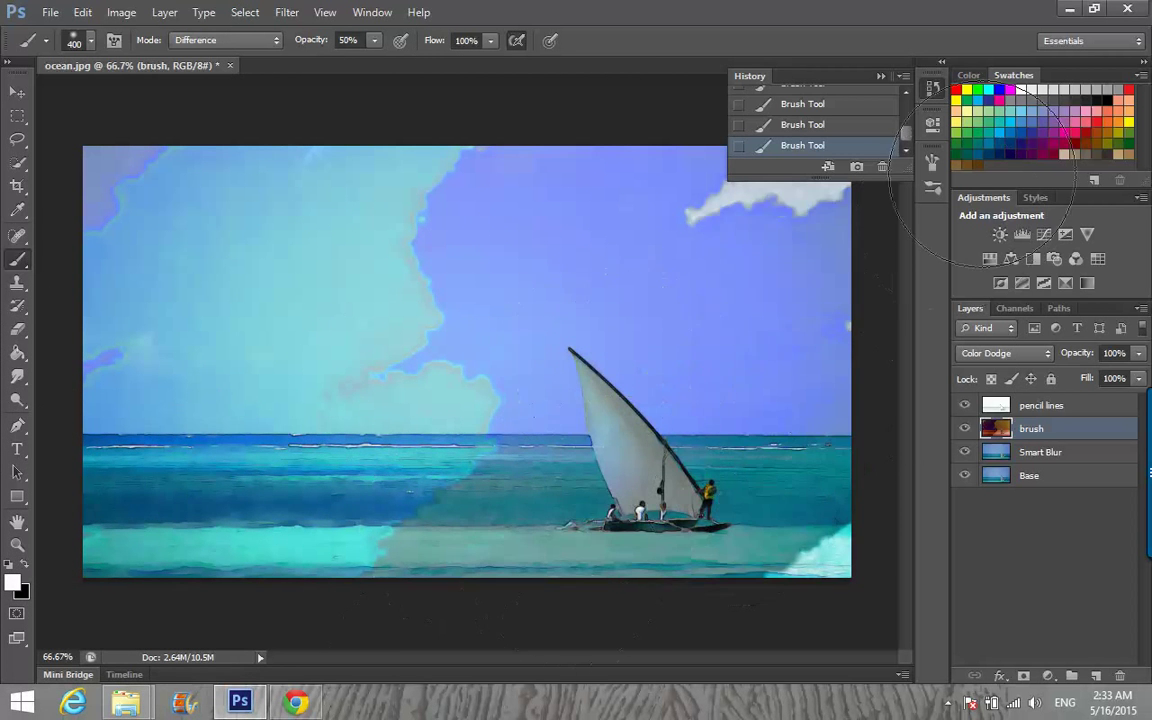
click(819, 106)
key(ctrl+alt+z)
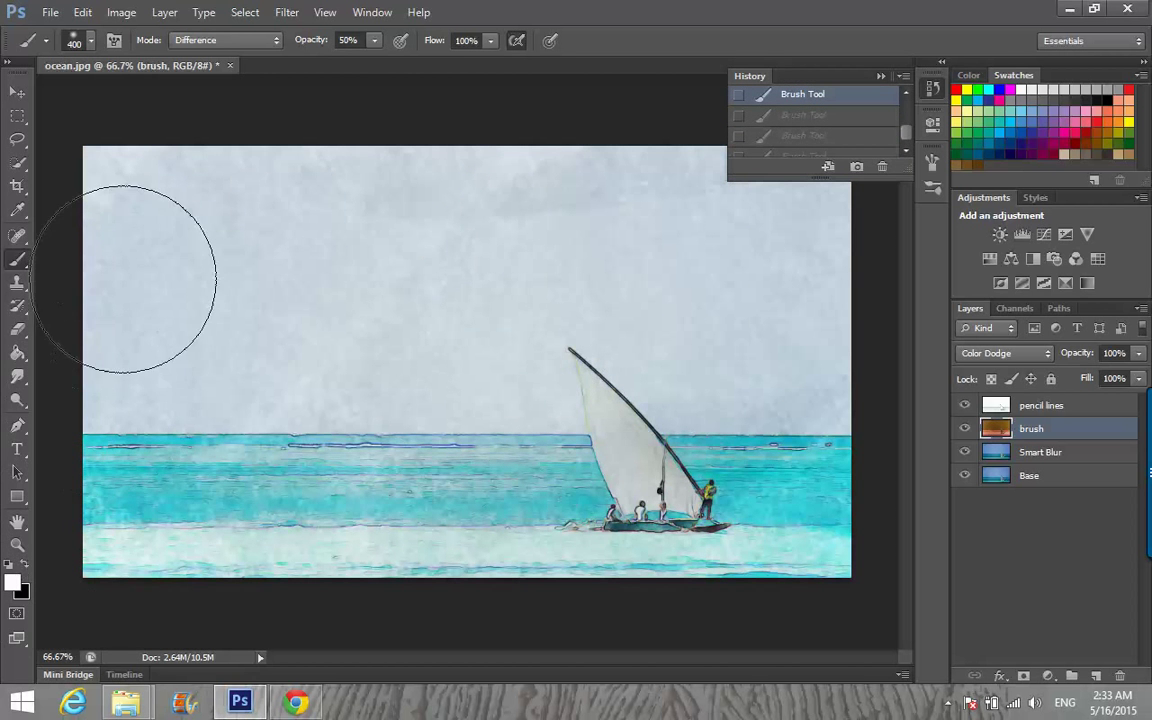
mouse_move(125, 278)
mouse_down()
mouse_move(58, 340)
mouse_move(275, 291)
mouse_move(589, 244)
mouse_move(656, 371)
mouse_move(399, 586)
mouse_move(591, 617)
mouse_move(740, 330)
mouse_move(711, 240)
mouse_move(249, 275)
mouse_move(27, 309)
mouse_move(75, 376)
mouse_move(597, 125)
mouse_move(771, 193)
mouse_move(848, 283)
mouse_move(790, 610)
mouse_move(12, 718)
mouse_up()
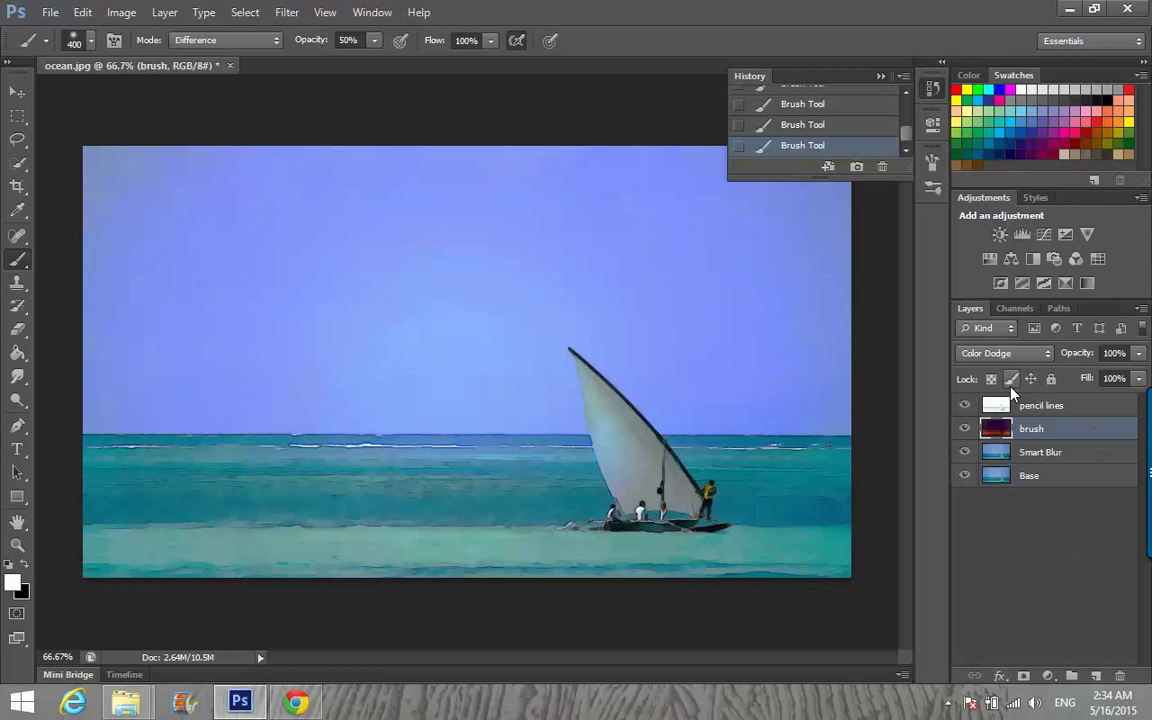
Step: Merge all visible layers into one from the pencil lines layer
click(1016, 404)
right_click(1026, 405)
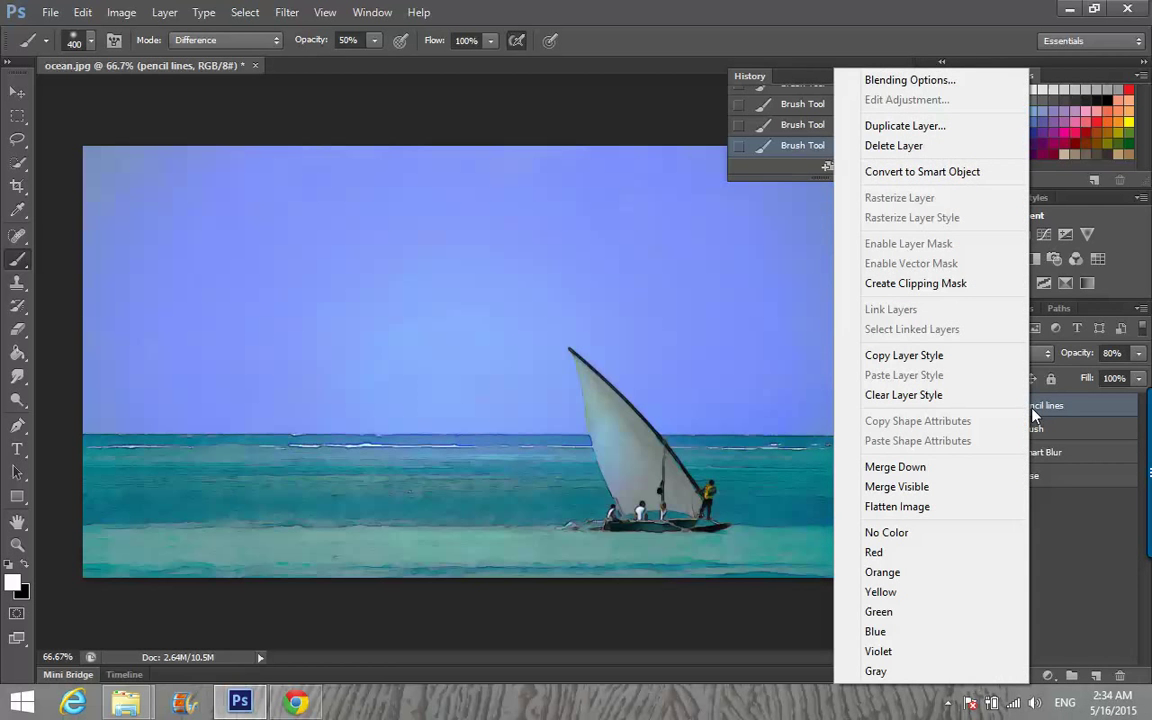
click(968, 495)
mouse_move(1067, 465)
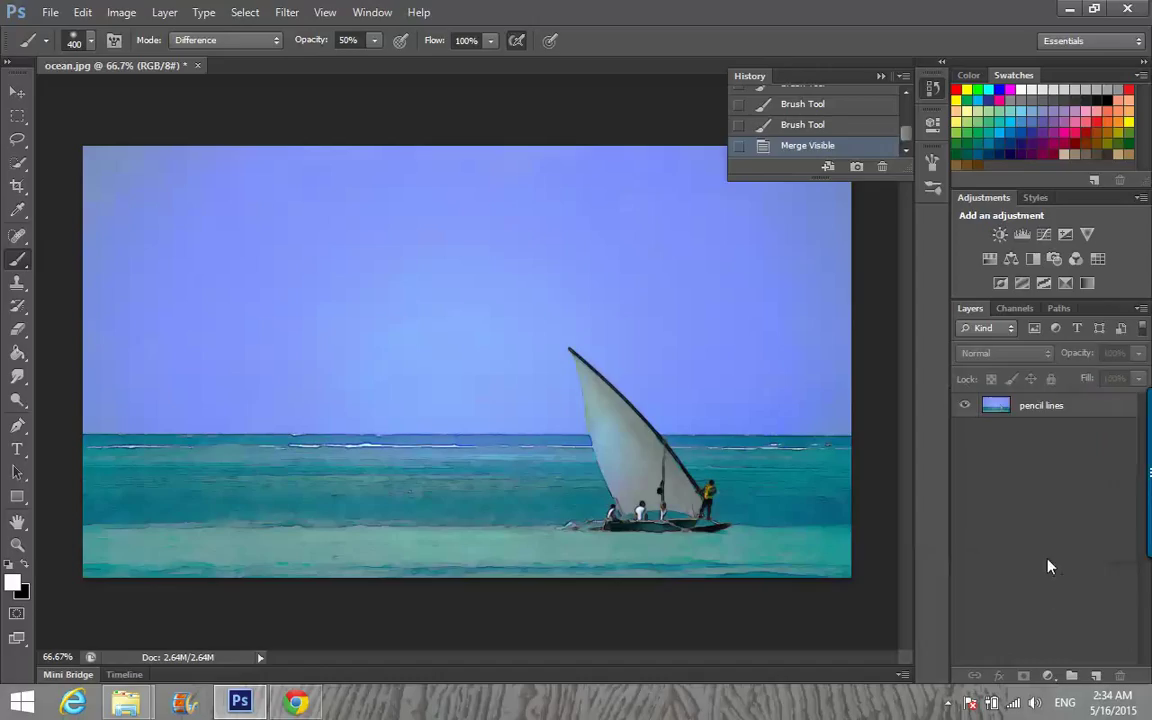
Step: Add a Vibrance adjustment layer with Vibrance set to +100
click(1049, 677)
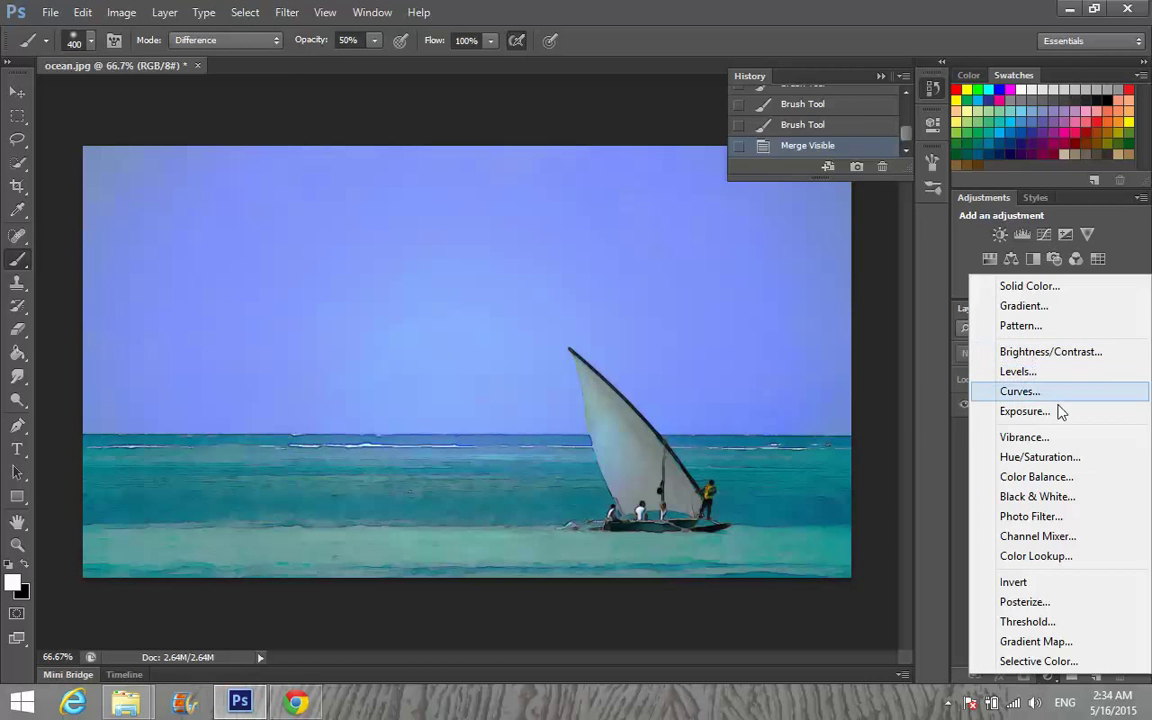
click(1024, 437)
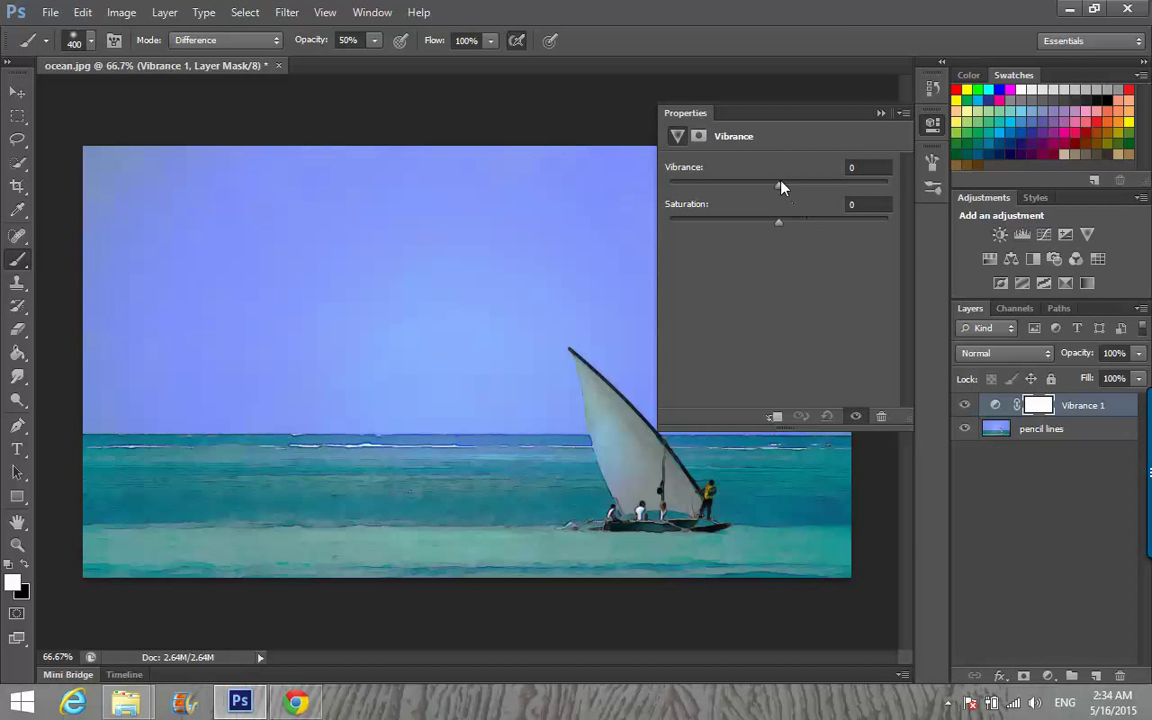
drag(781, 186, 887, 184)
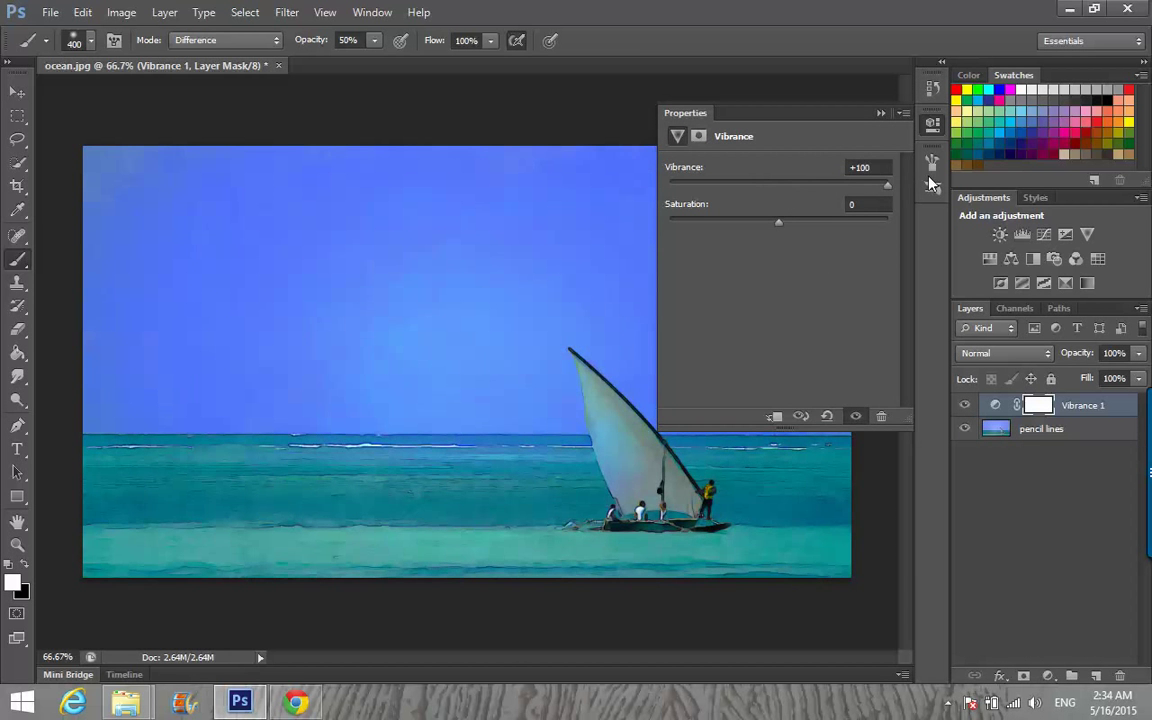
click(880, 113)
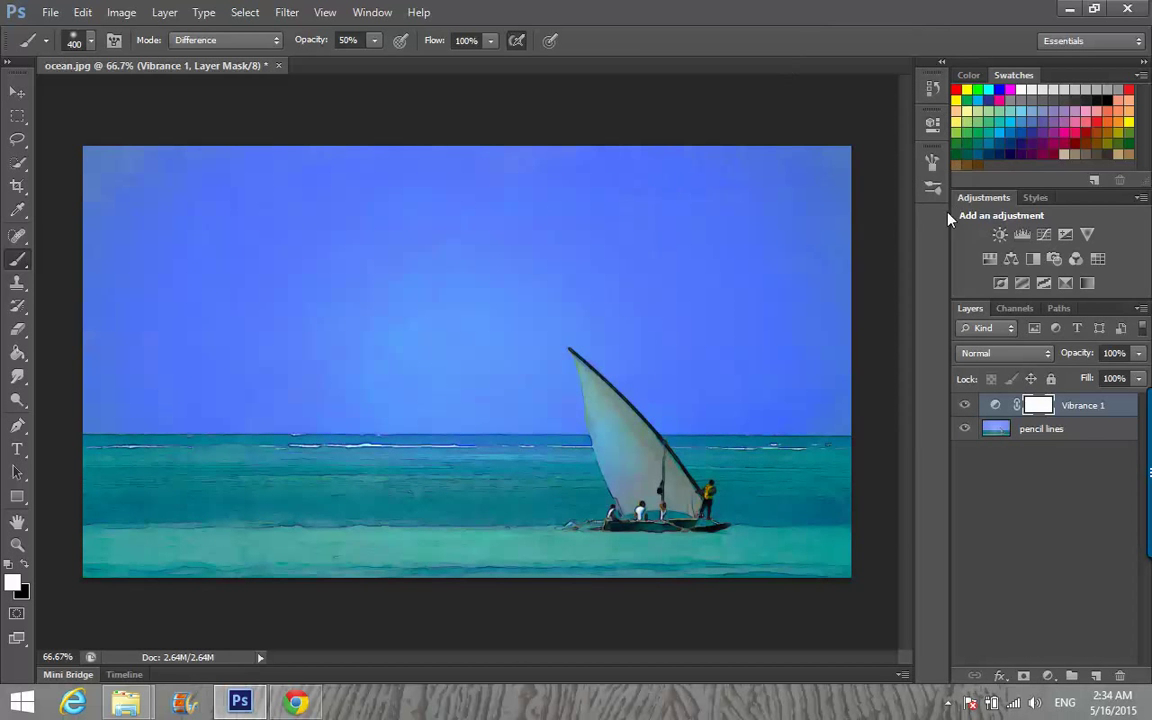
Step: Apply the Texturizer filter with Sandstone texture, then minimize Photoshop
click(284, 13)
click(320, 82)
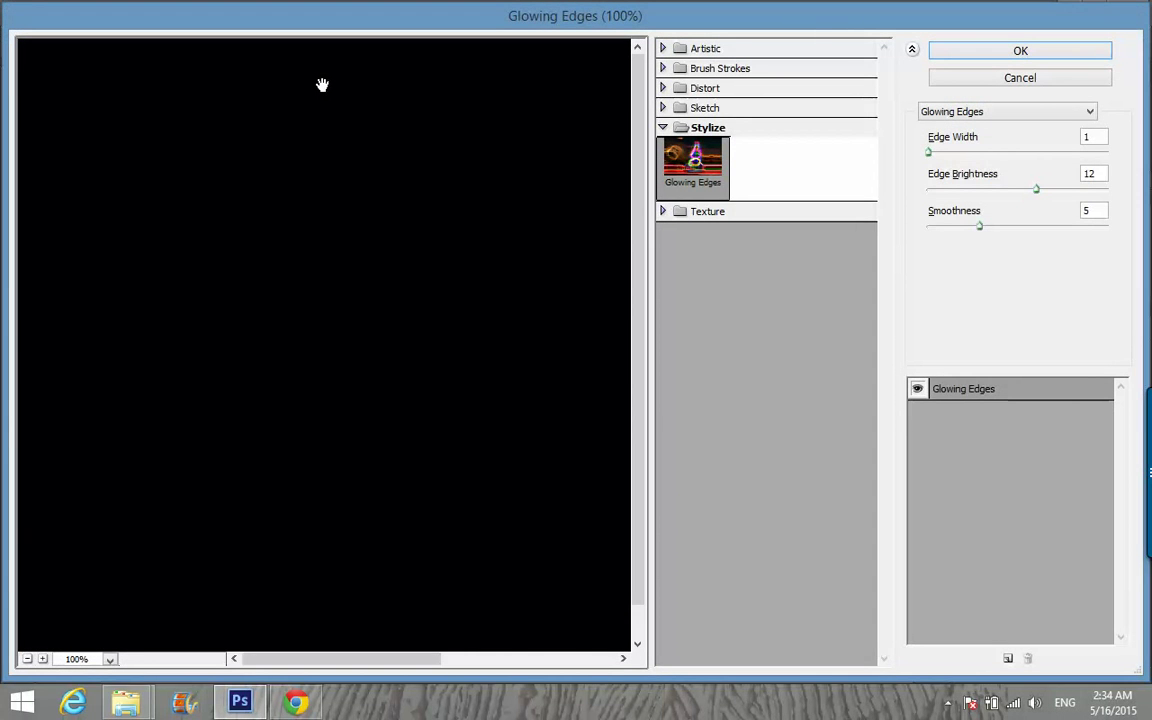
click(662, 127)
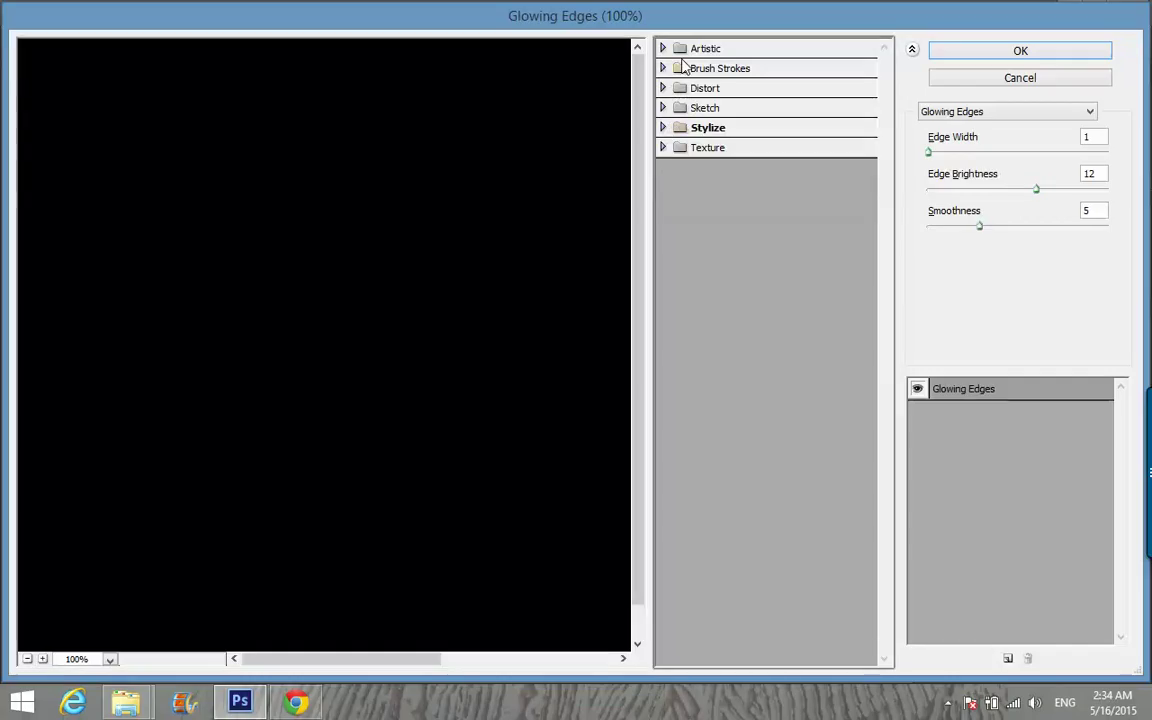
click(662, 147)
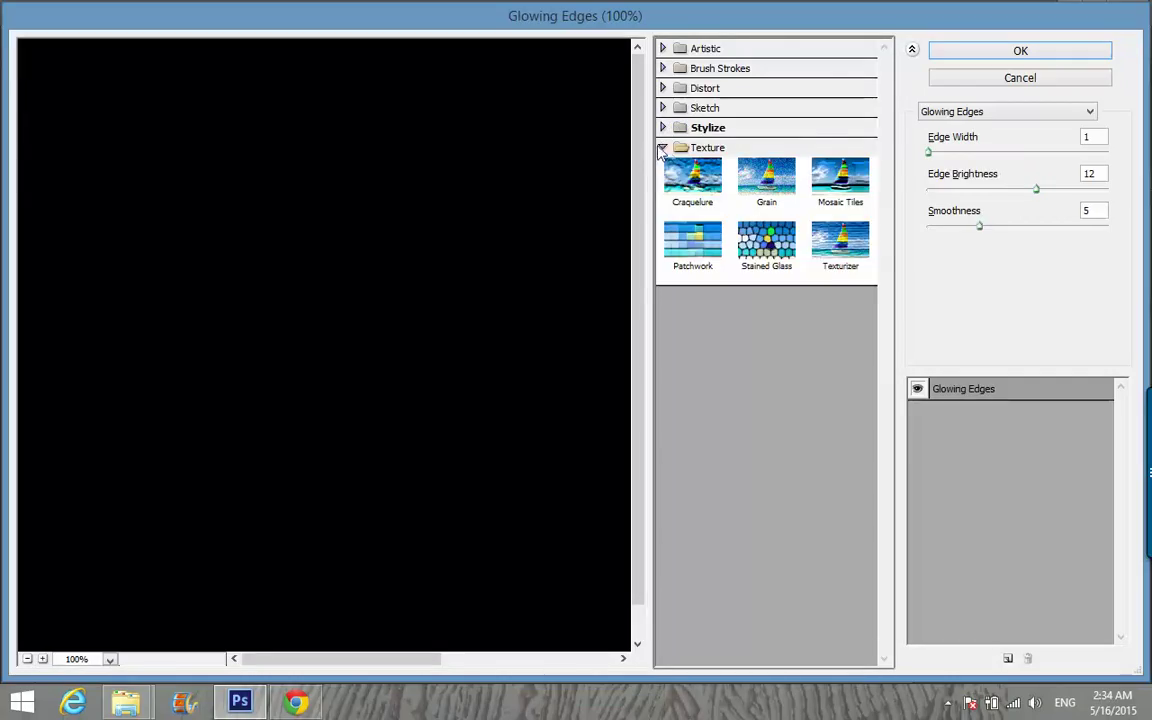
click(840, 248)
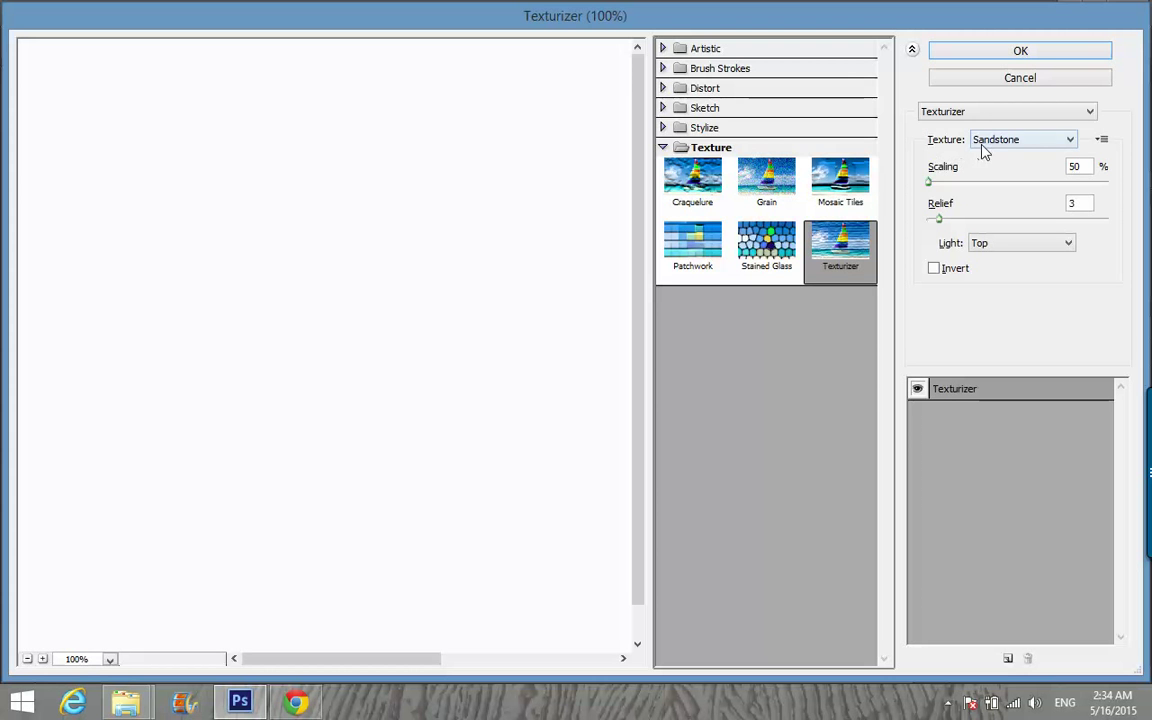
click(980, 54)
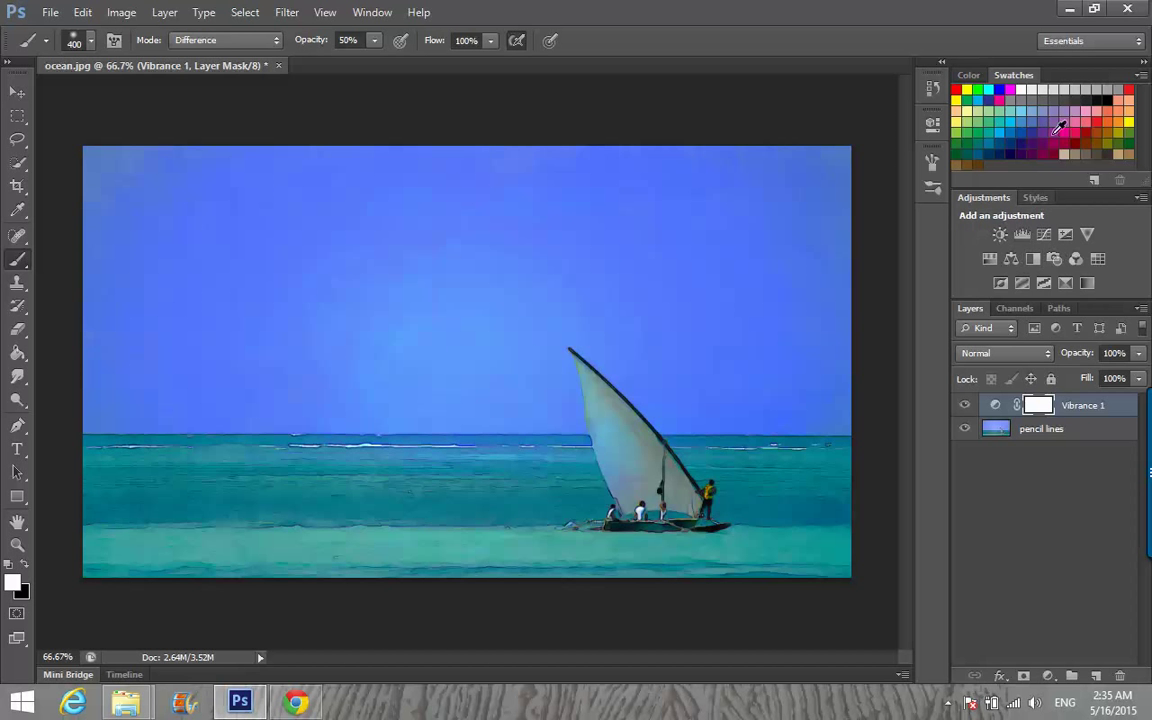
click(1072, 12)
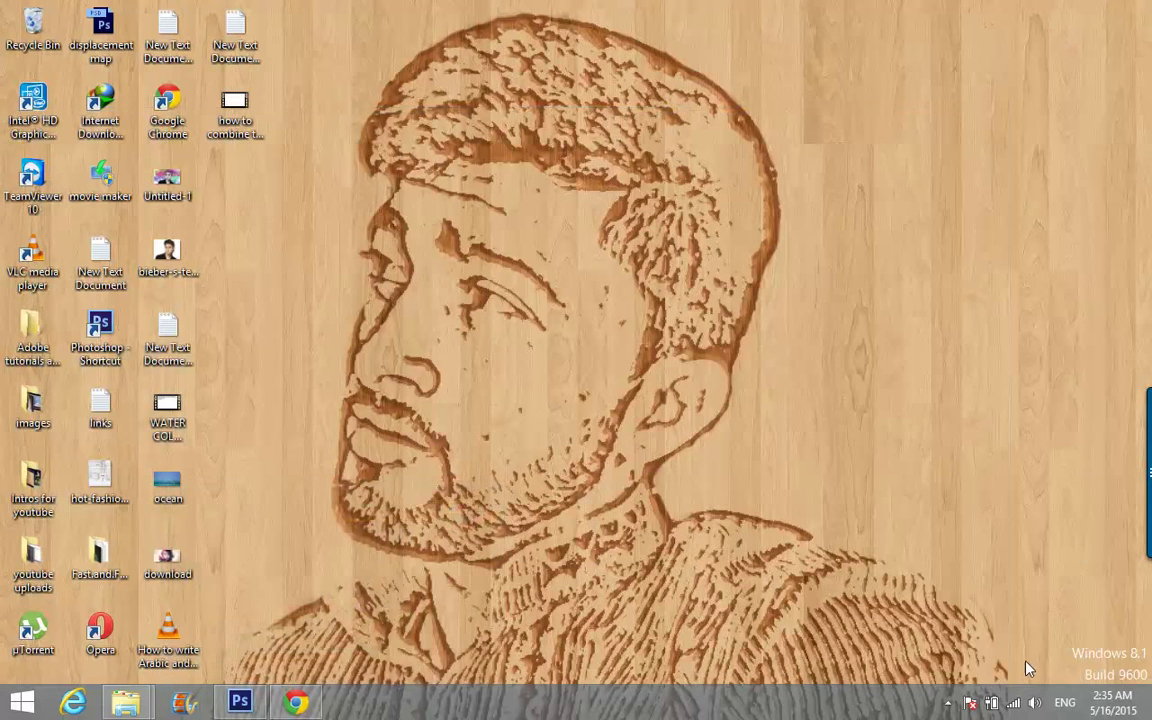